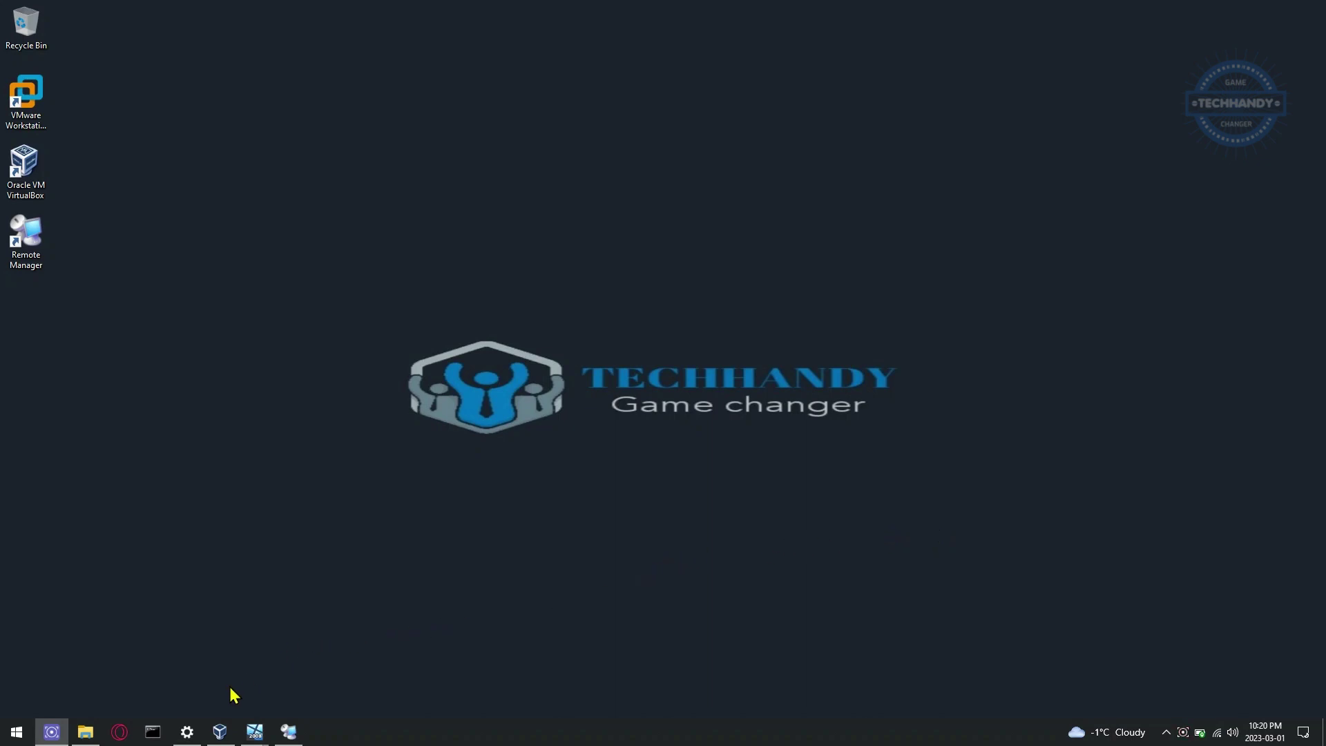
Open VirtualBox Manager and minimize it to show the running VM previews.
{"action": "left_click", "coordinate": [215, 735]}
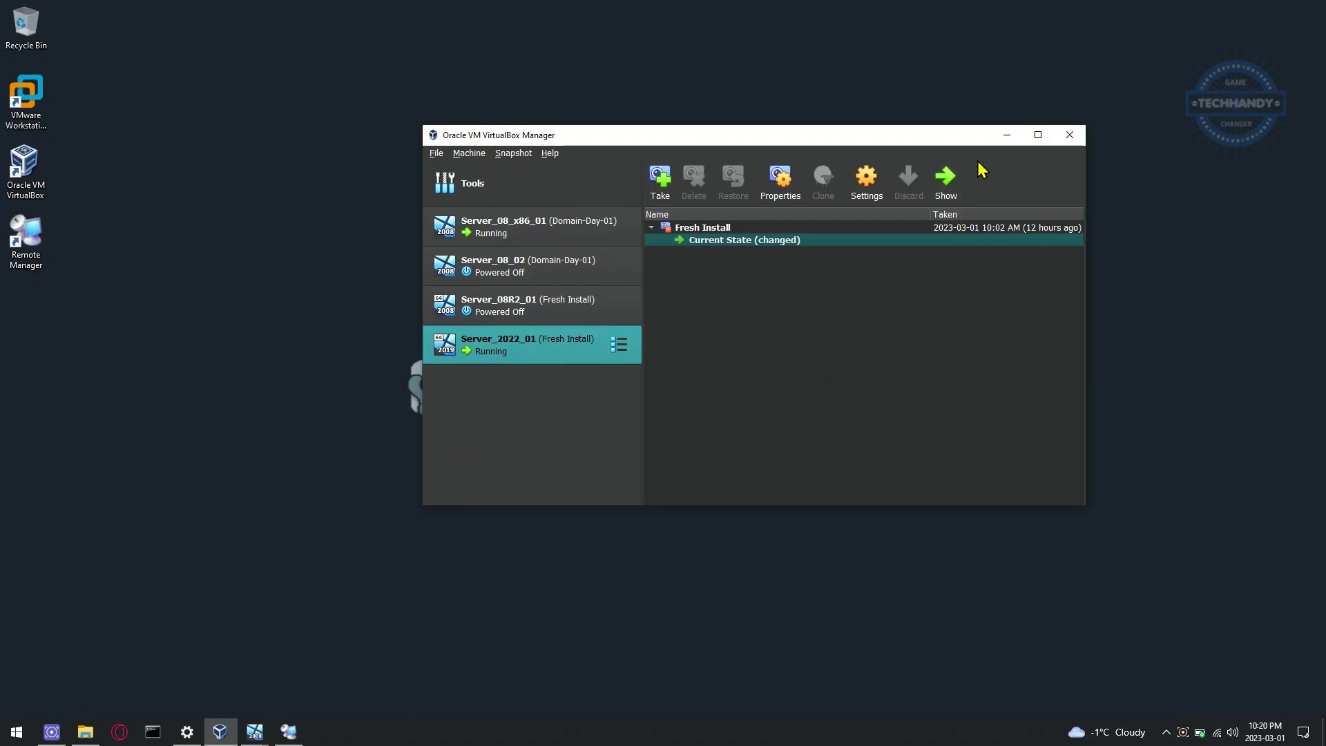
{"action": "left_click", "coordinate": [1007, 138]}
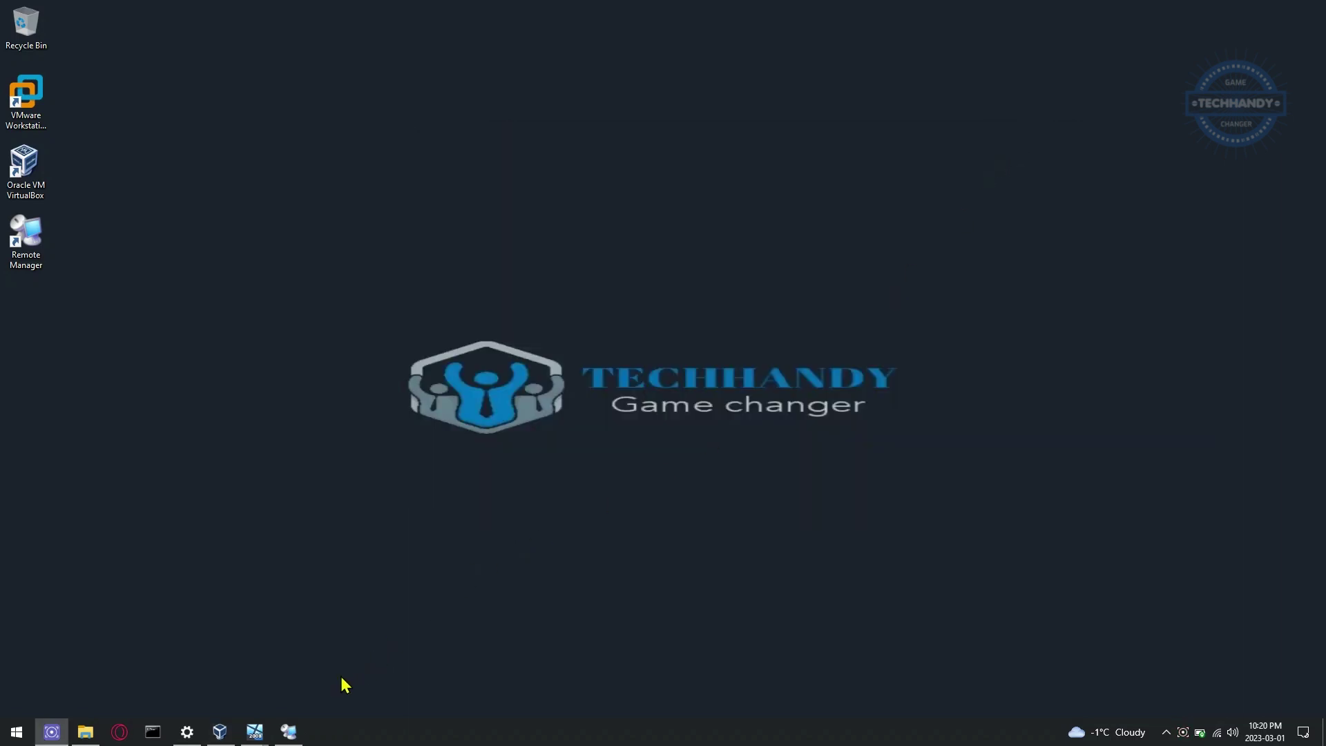
Switch to the Server_2022_01 virtual machine window.
{"action": "mouse_move", "coordinate": [255, 730]}
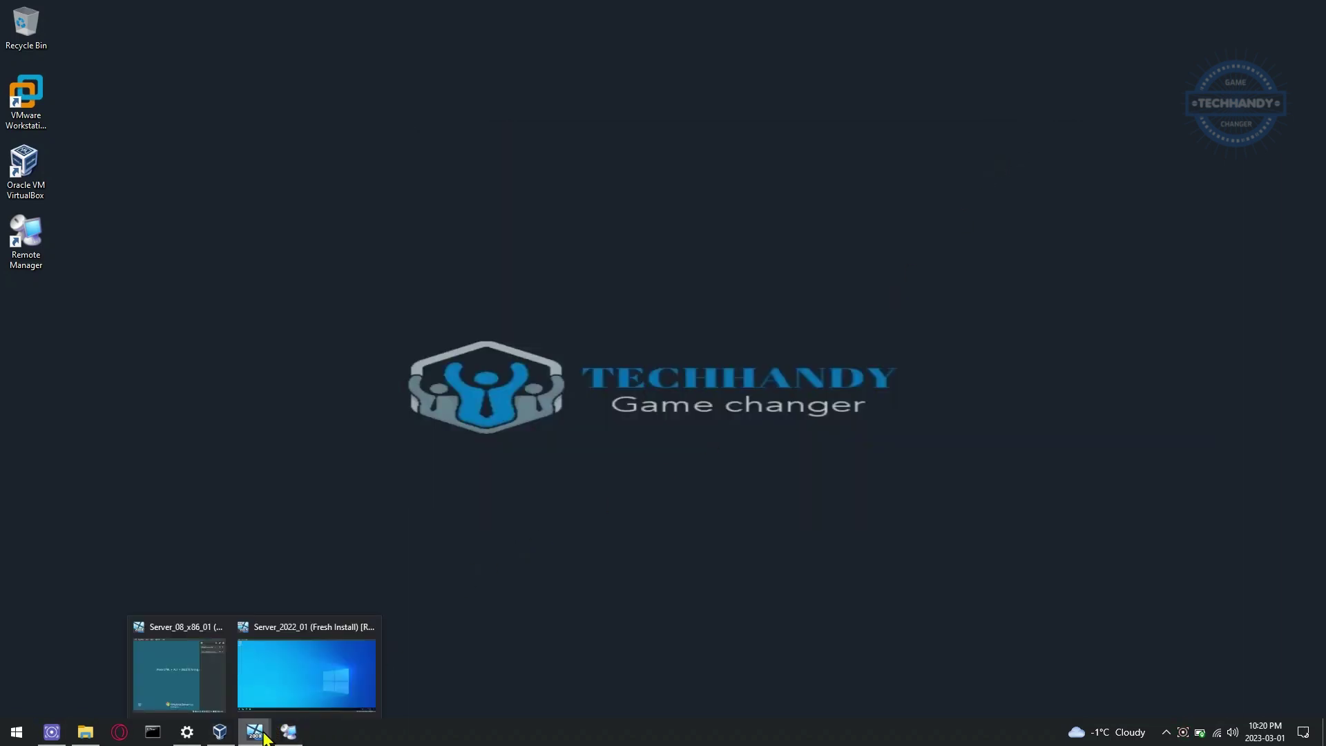
{"action": "left_click", "coordinate": [292, 685]}
{"action": "left_click", "coordinate": [293, 685]}
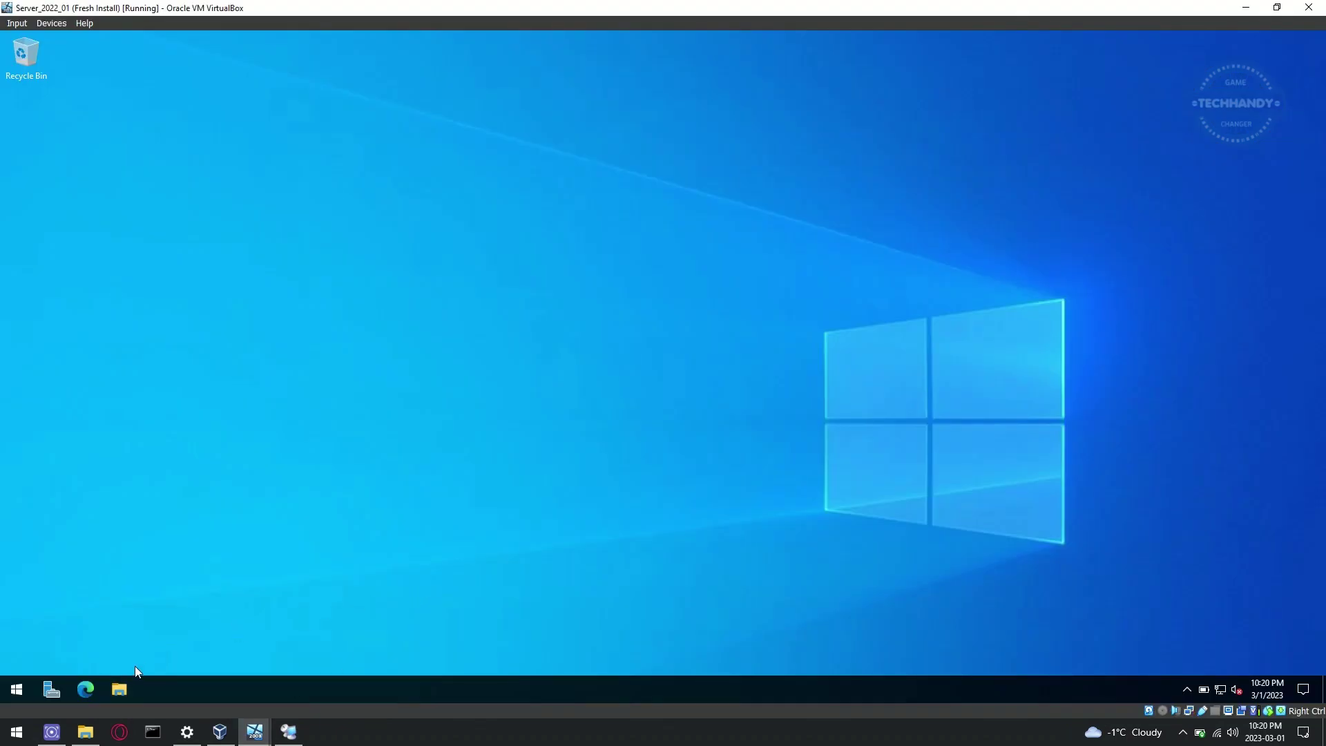
Check the empty ISCSI (I:) drive under This PC in File Explorer, then minimize Explorer.
{"action": "left_click", "coordinate": [119, 690]}
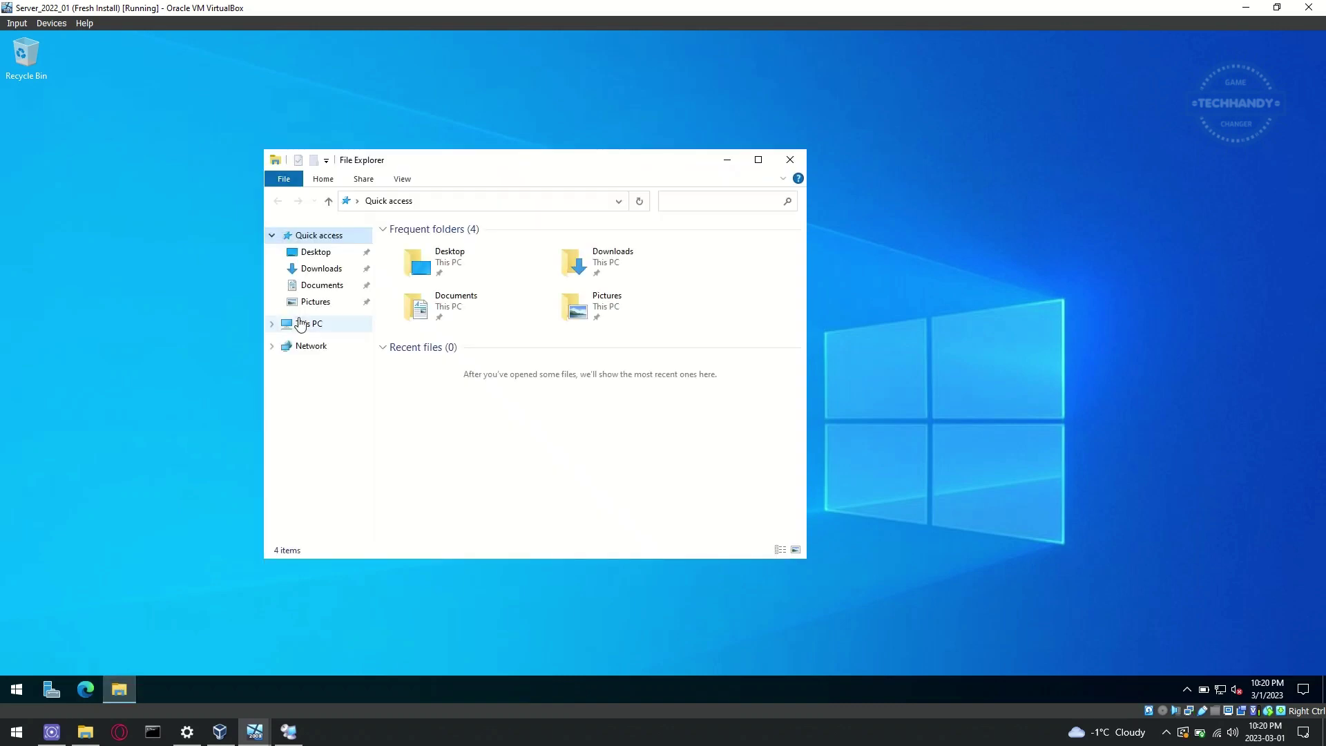
{"action": "left_click", "coordinate": [309, 324]}
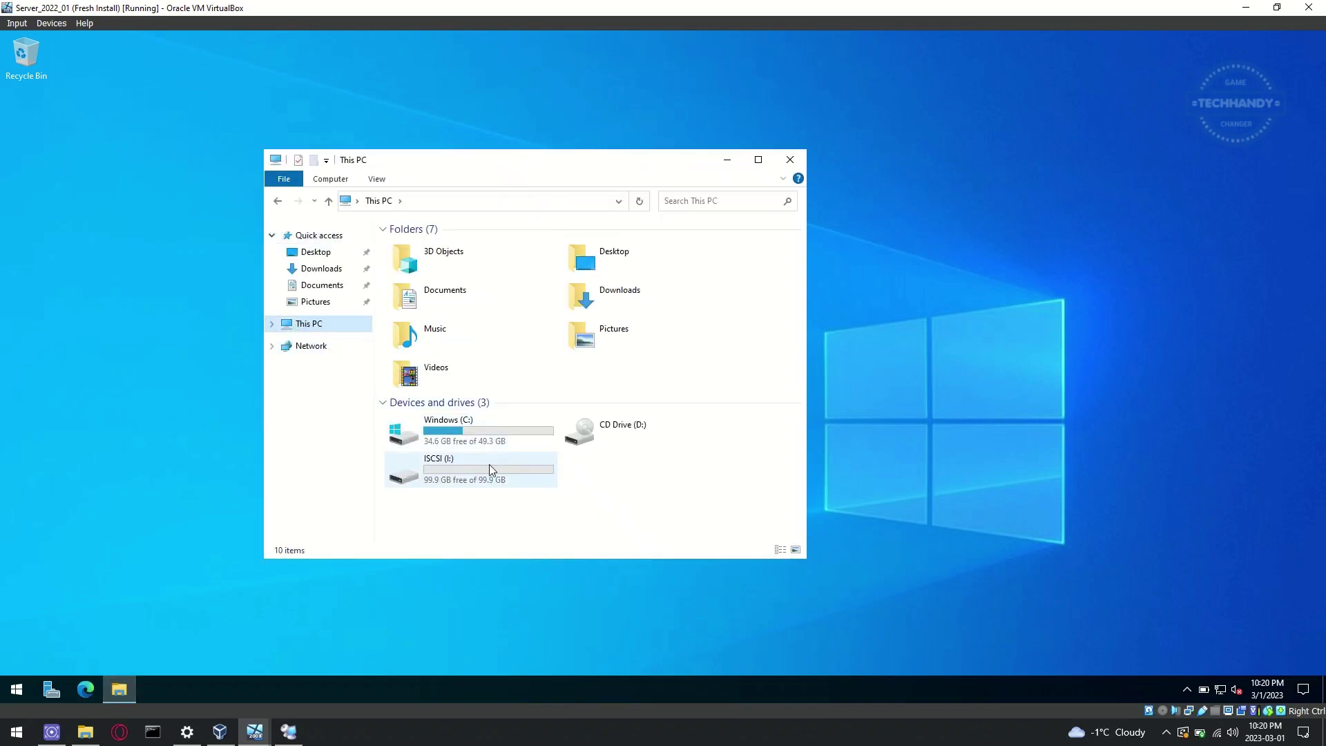
{"action": "double_click", "coordinate": [458, 482]}
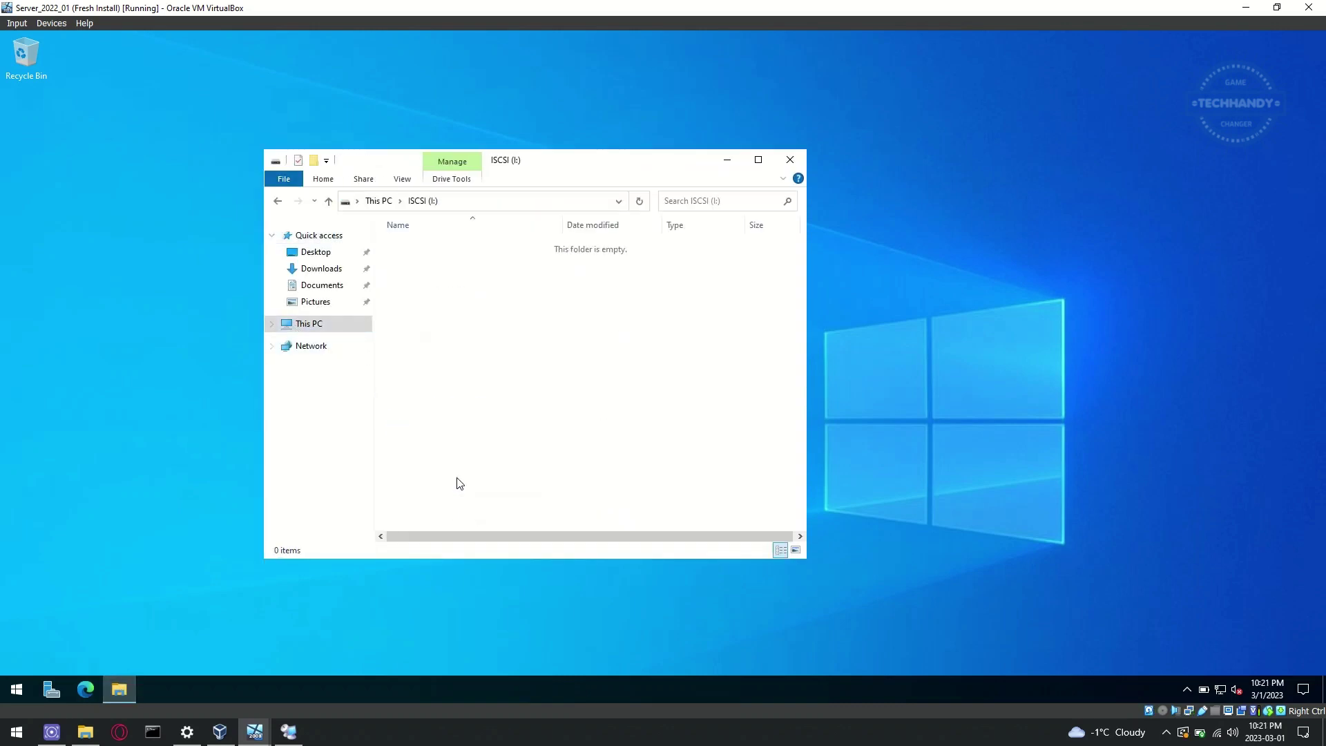
{"action": "left_click", "coordinate": [277, 201]}
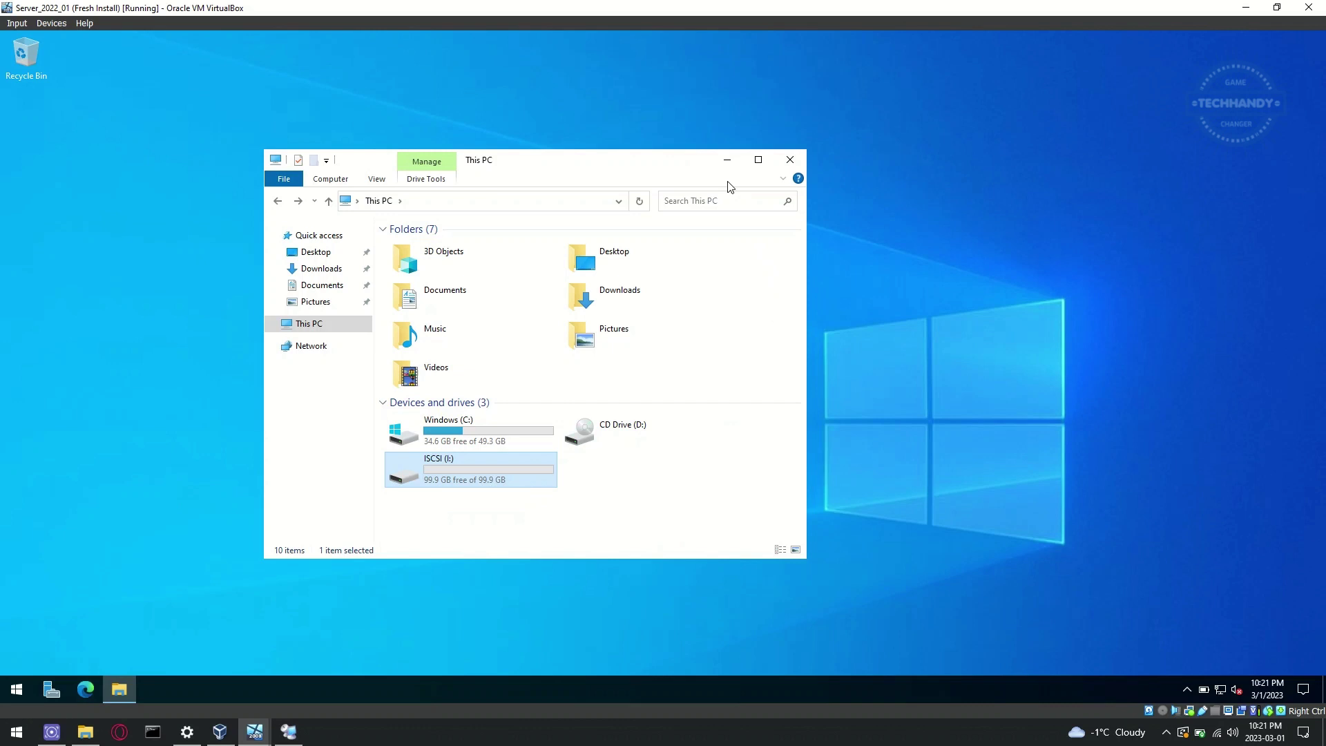
{"action": "left_click", "coordinate": [728, 161]}
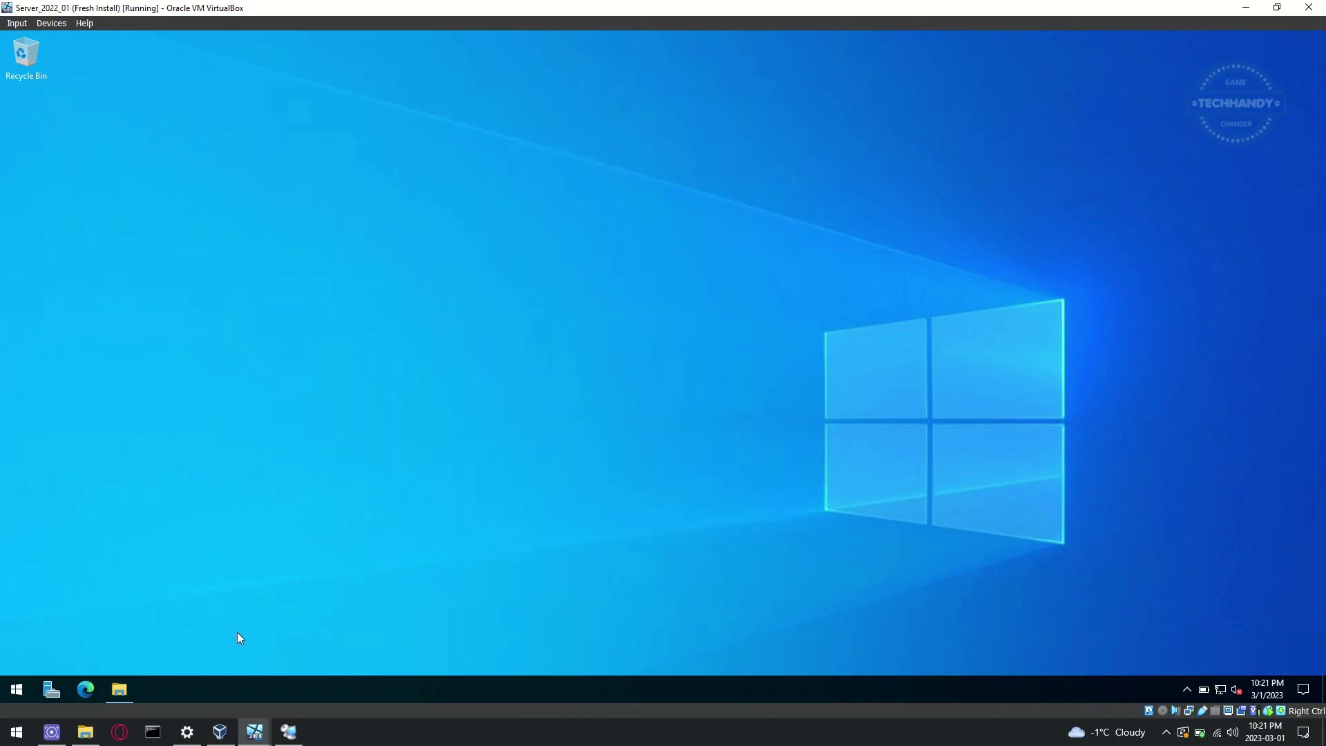
Launch Server Manager and view the Local Server properties for ISCSI-01.
{"action": "left_click", "coordinate": [48, 691]}
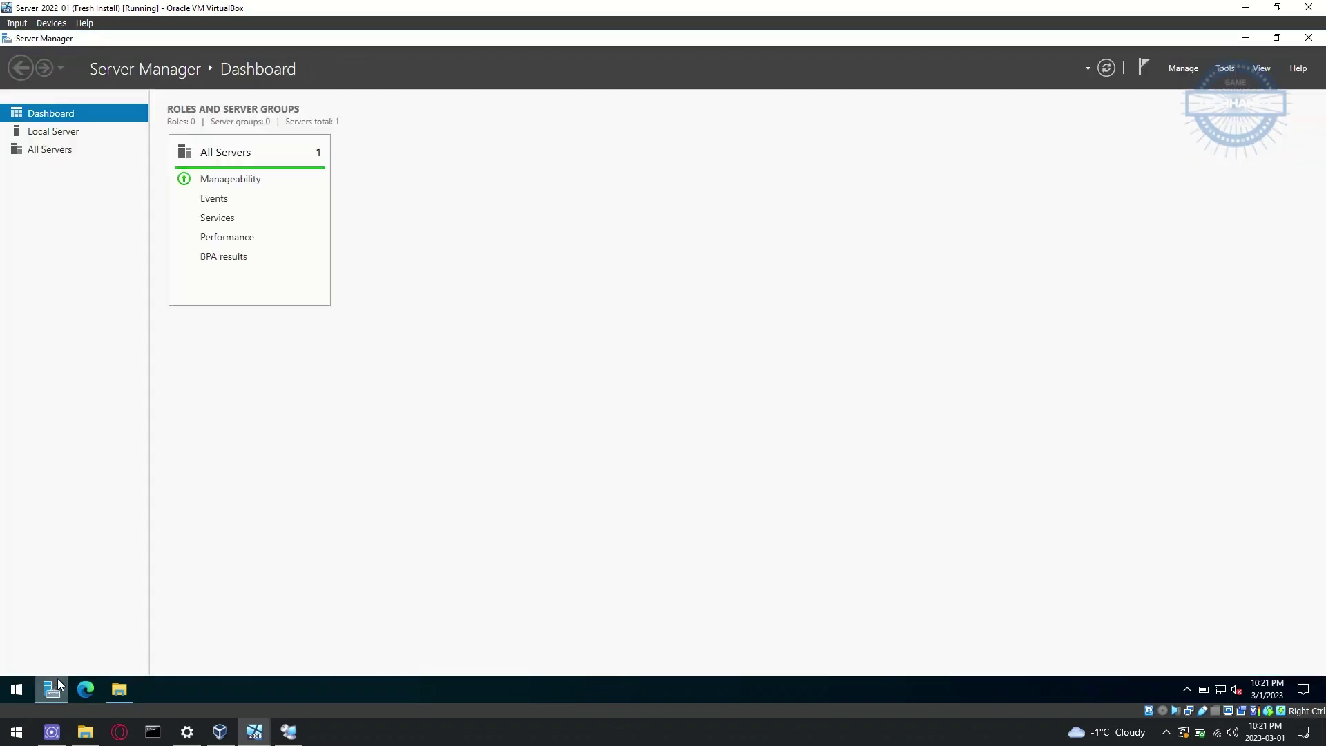
{"action": "left_click", "coordinate": [68, 136]}
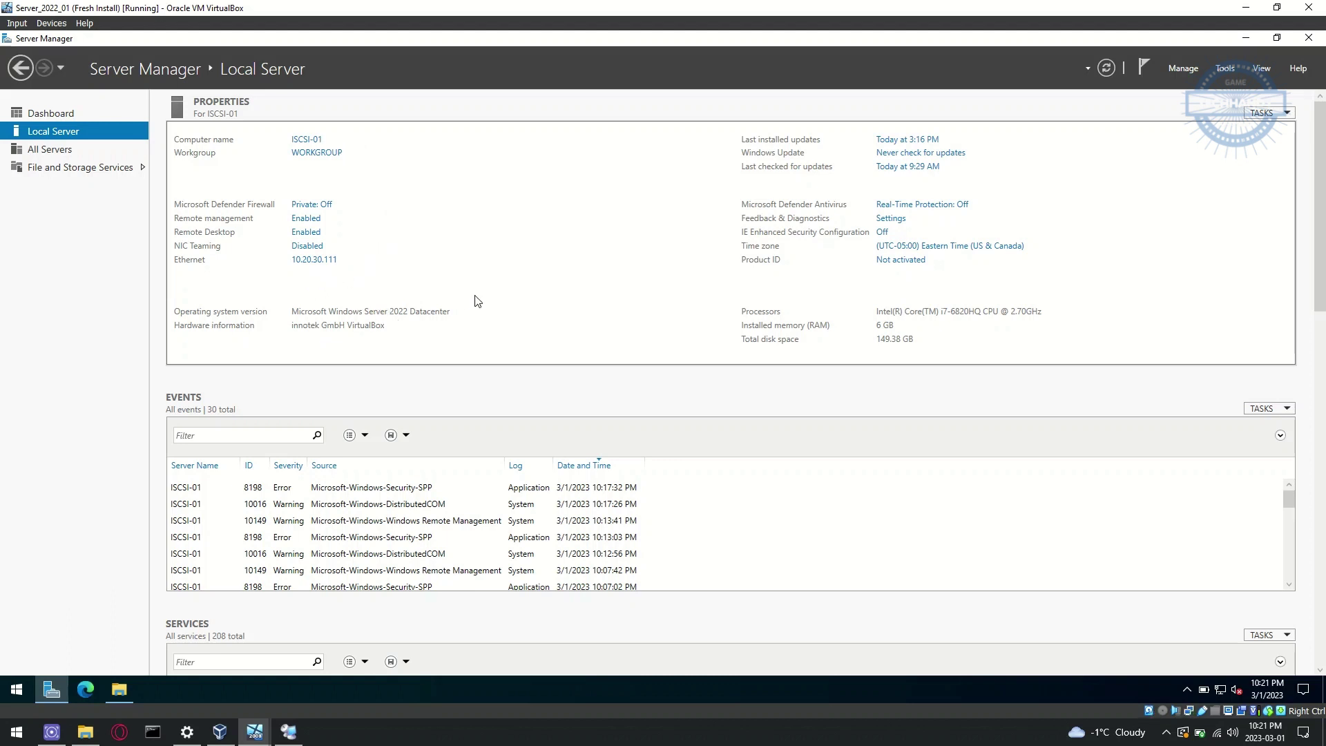
Start Add Roles and Features with role-based installation on destination ISCSI-01.
{"action": "left_click", "coordinate": [1180, 68]}
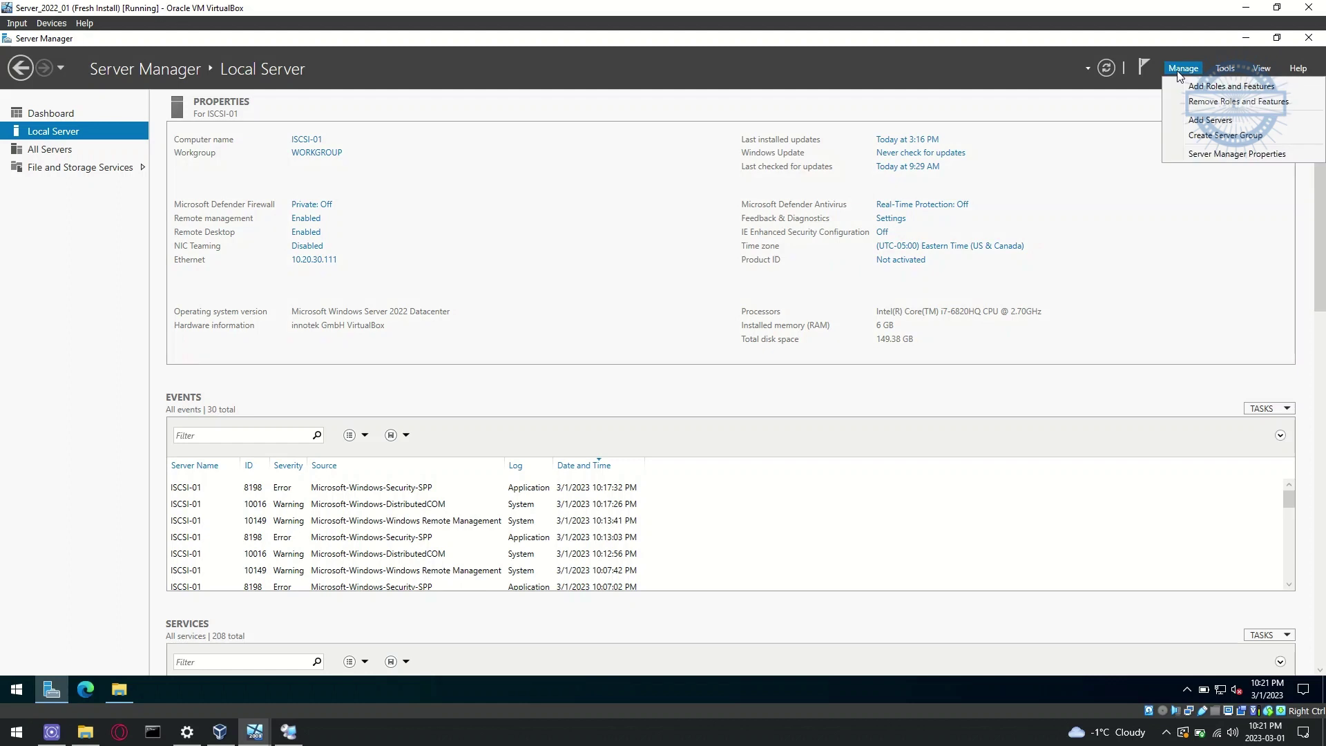
{"action": "left_click", "coordinate": [1238, 95]}
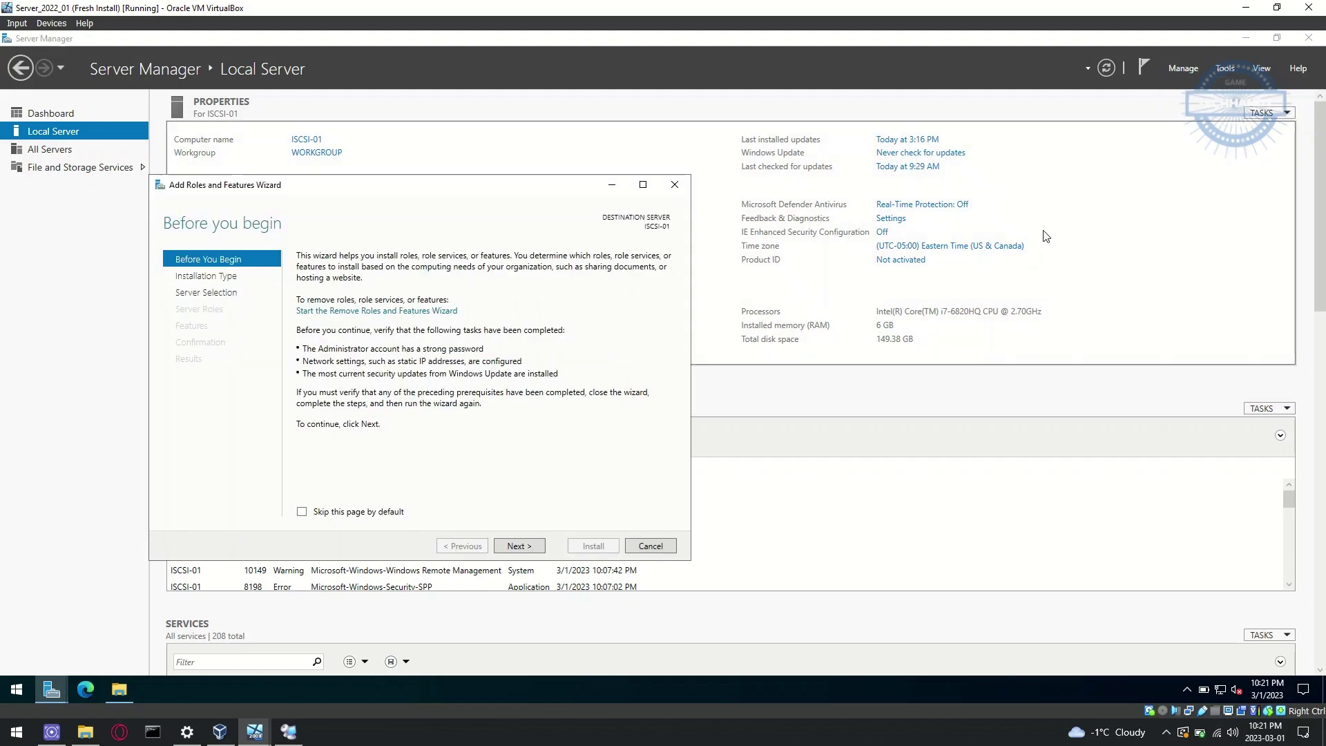
{"action": "left_click", "coordinate": [527, 549]}
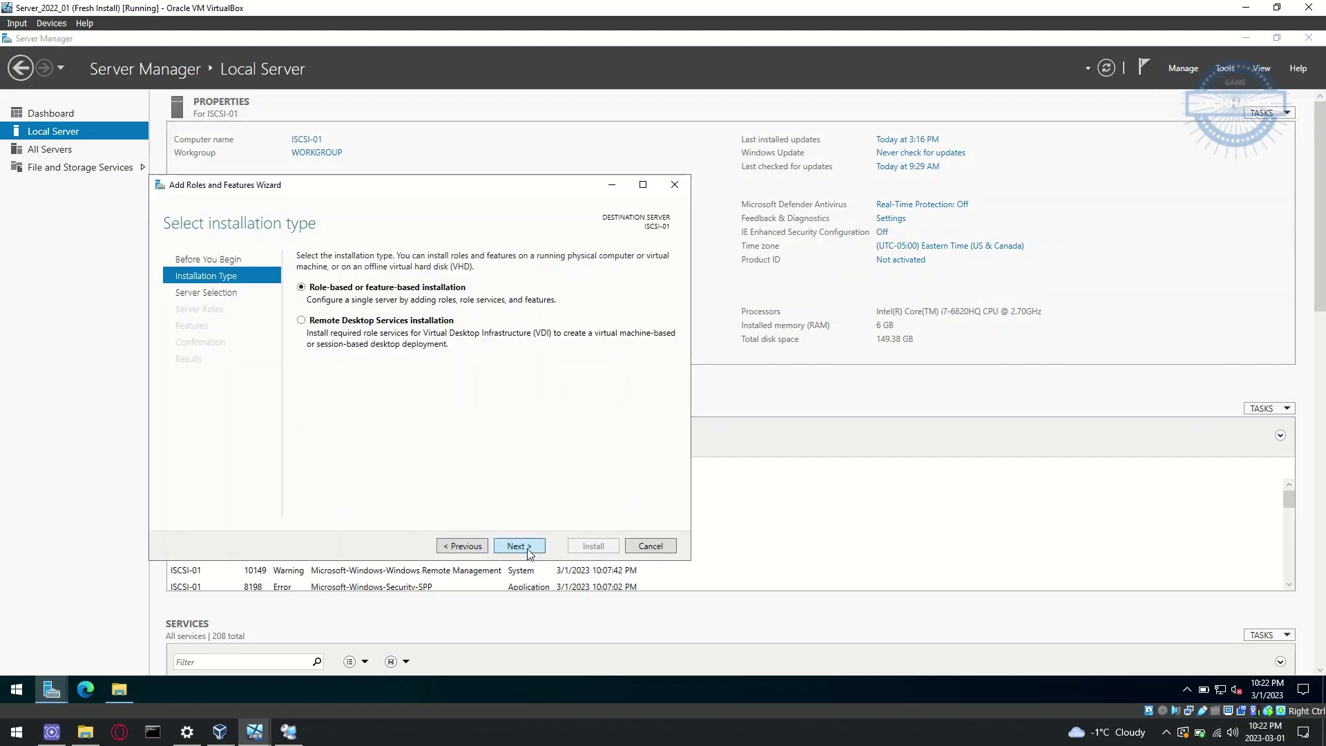
{"action": "left_click", "coordinate": [528, 548]}
{"action": "left_click", "coordinate": [528, 549]}
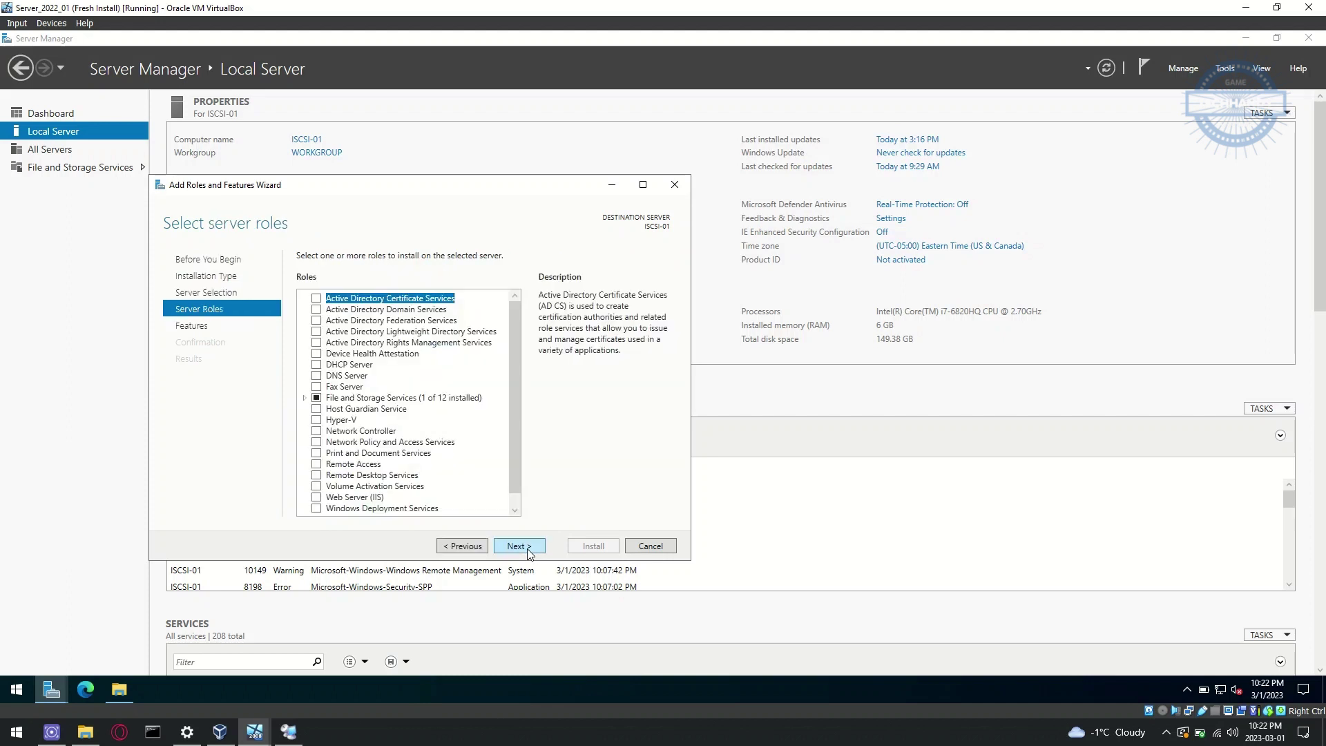
Select iSCSI Target Server plus the File Server feature, with automatic restart enabled.
{"action": "left_click", "coordinate": [305, 399]}
{"action": "left_click", "coordinate": [317, 409]}
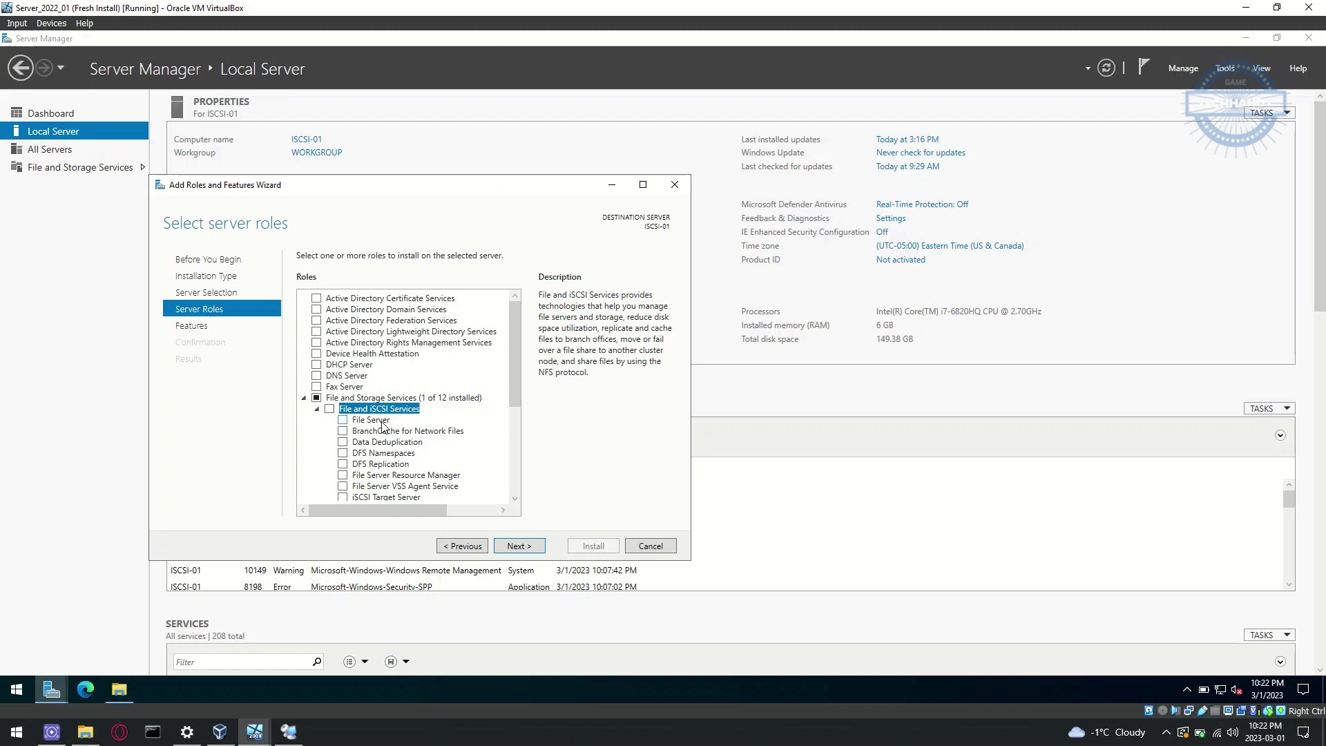
{"action": "scroll", "coordinate": [407, 427], "scroll_direction": "down", "scroll_amount": 3}
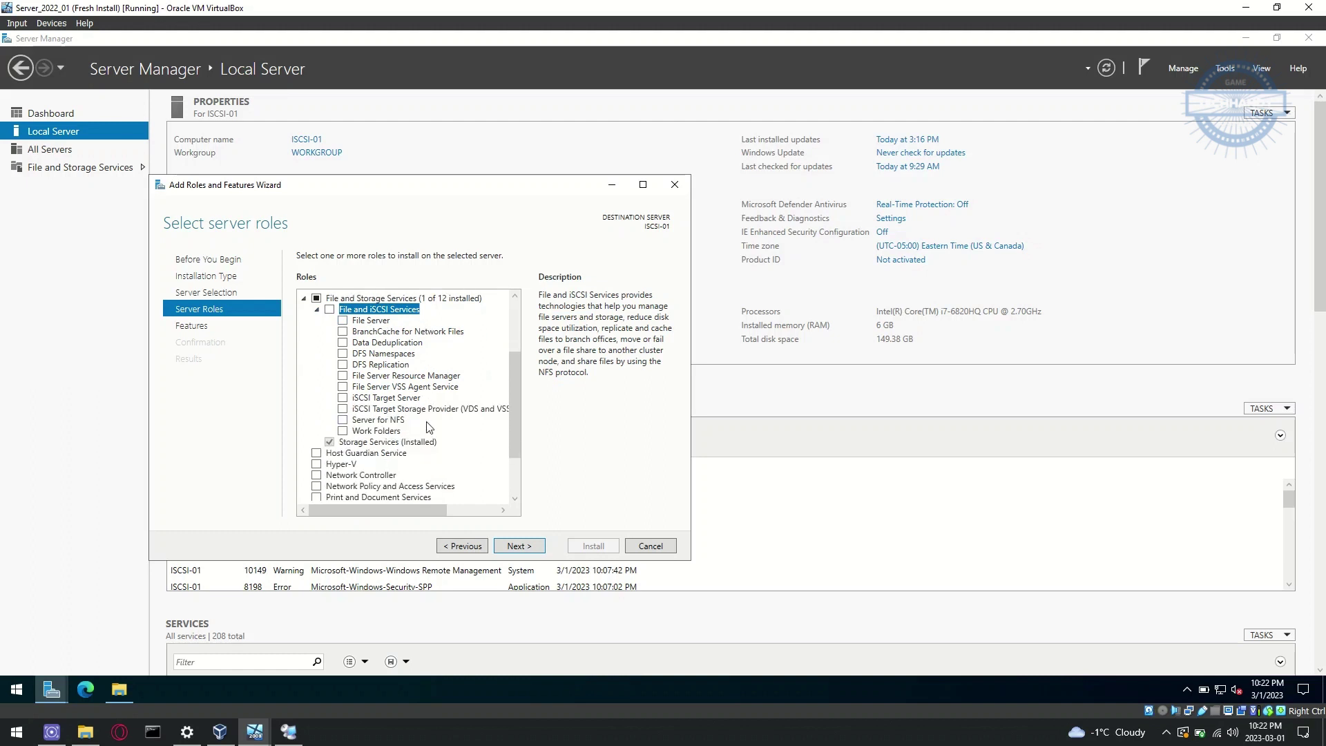
{"action": "left_click", "coordinate": [343, 398]}
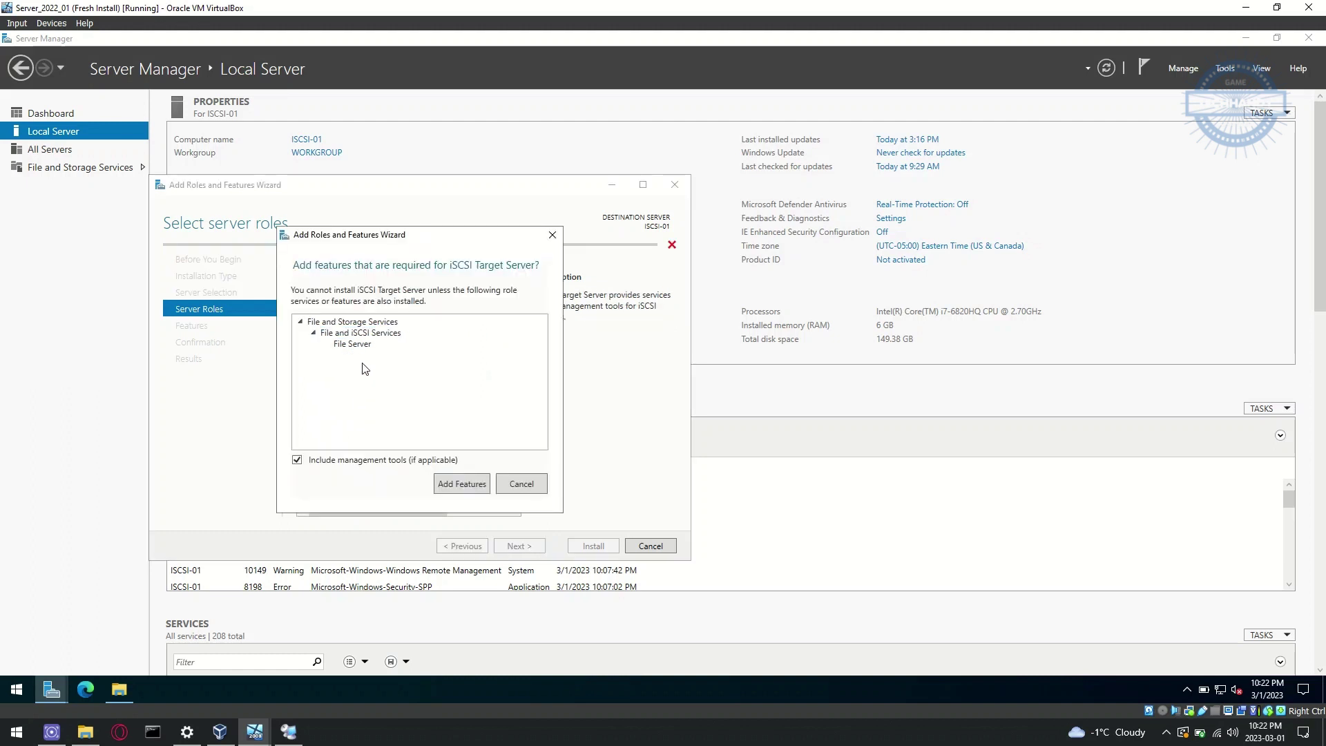
{"action": "left_click", "coordinate": [458, 484]}
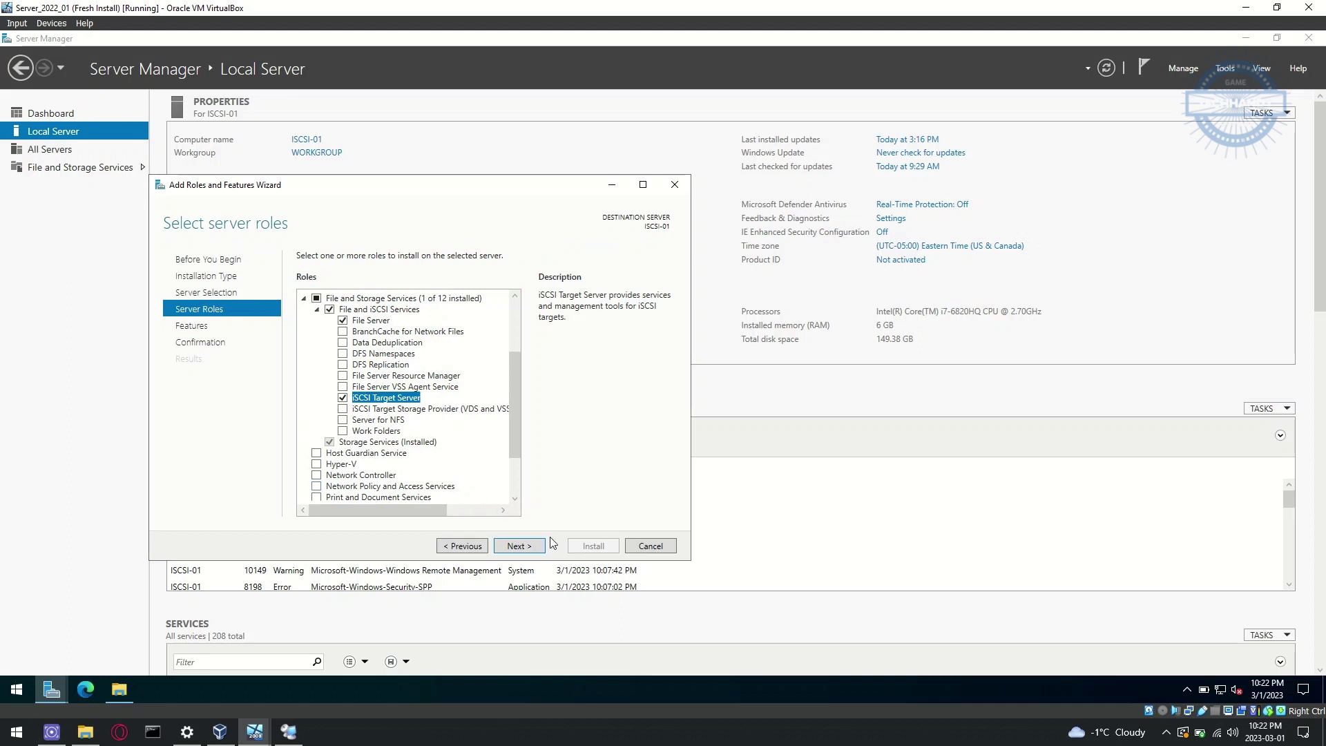
{"action": "left_click", "coordinate": [519, 547]}
{"action": "left_click", "coordinate": [520, 547]}
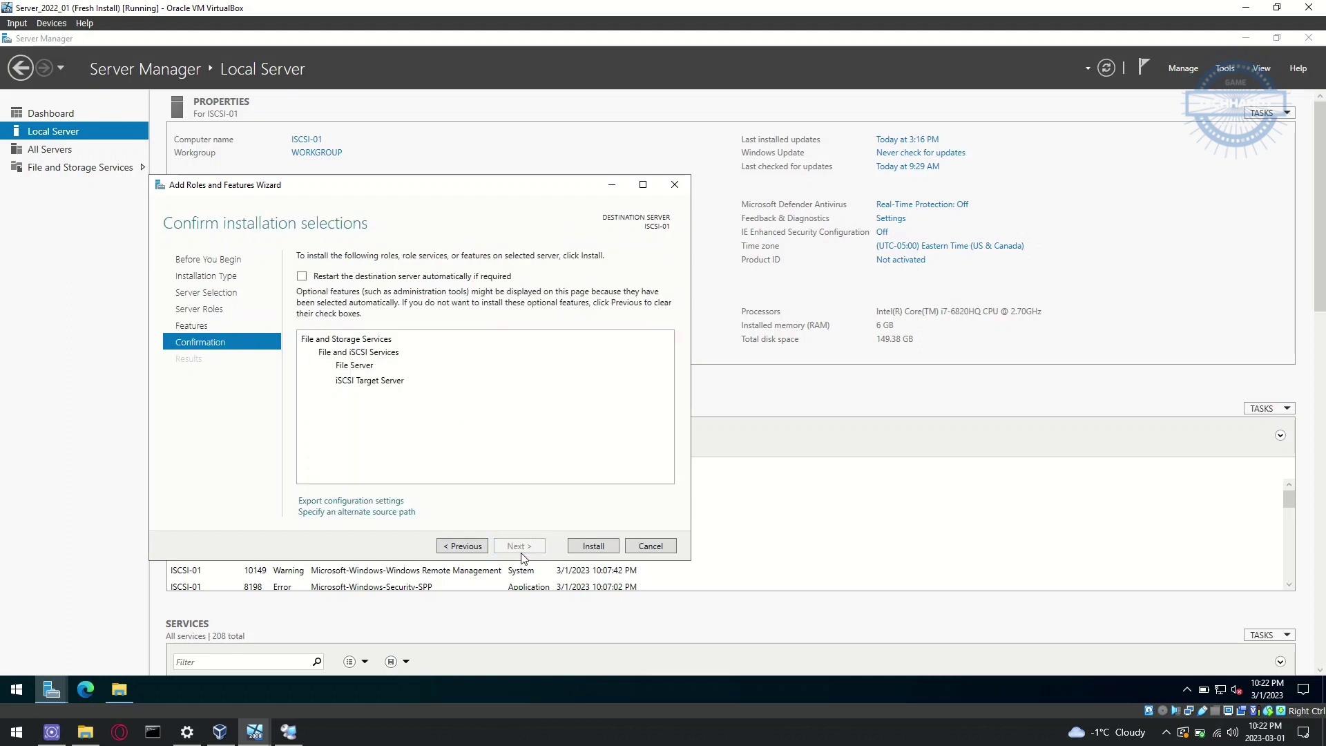
{"action": "left_click", "coordinate": [316, 276]}
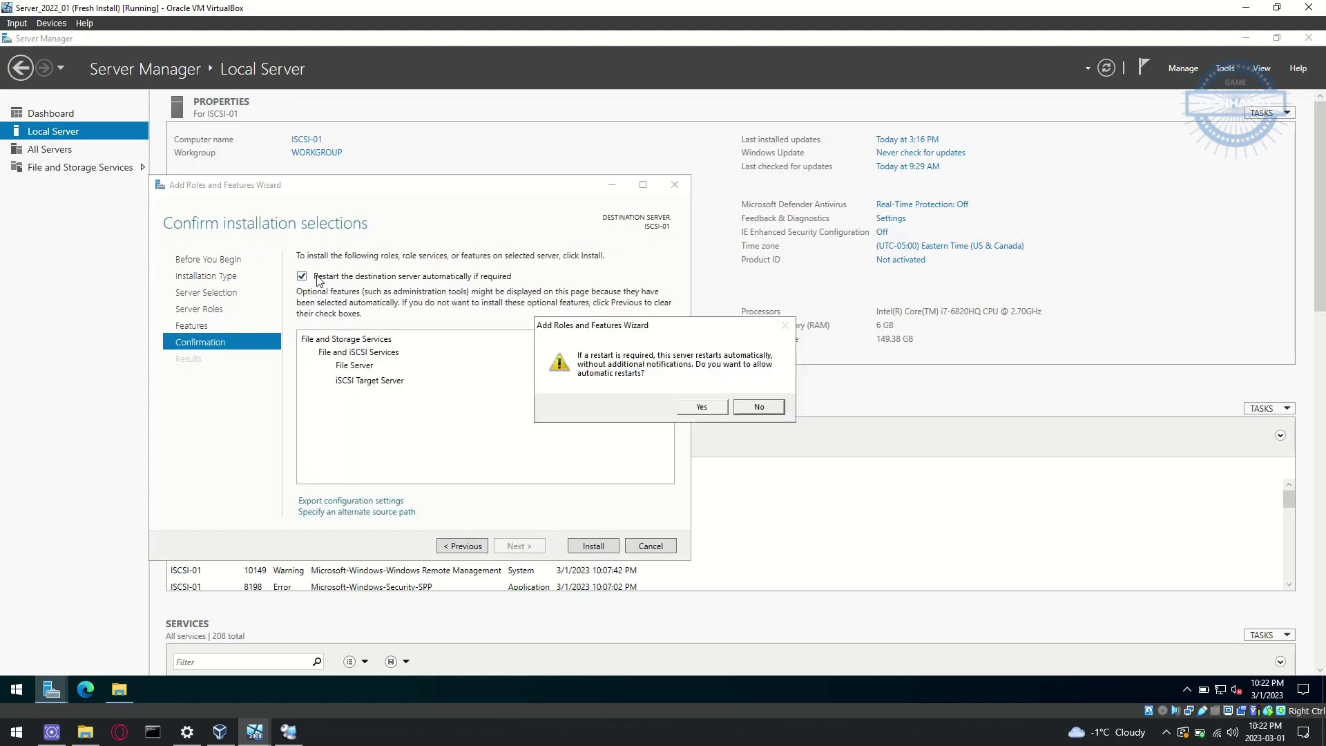
Approve automatic restarts and install File Server and iSCSI Target Server.
{"action": "left_click", "coordinate": [702, 407]}
{"action": "left_click", "coordinate": [612, 546]}
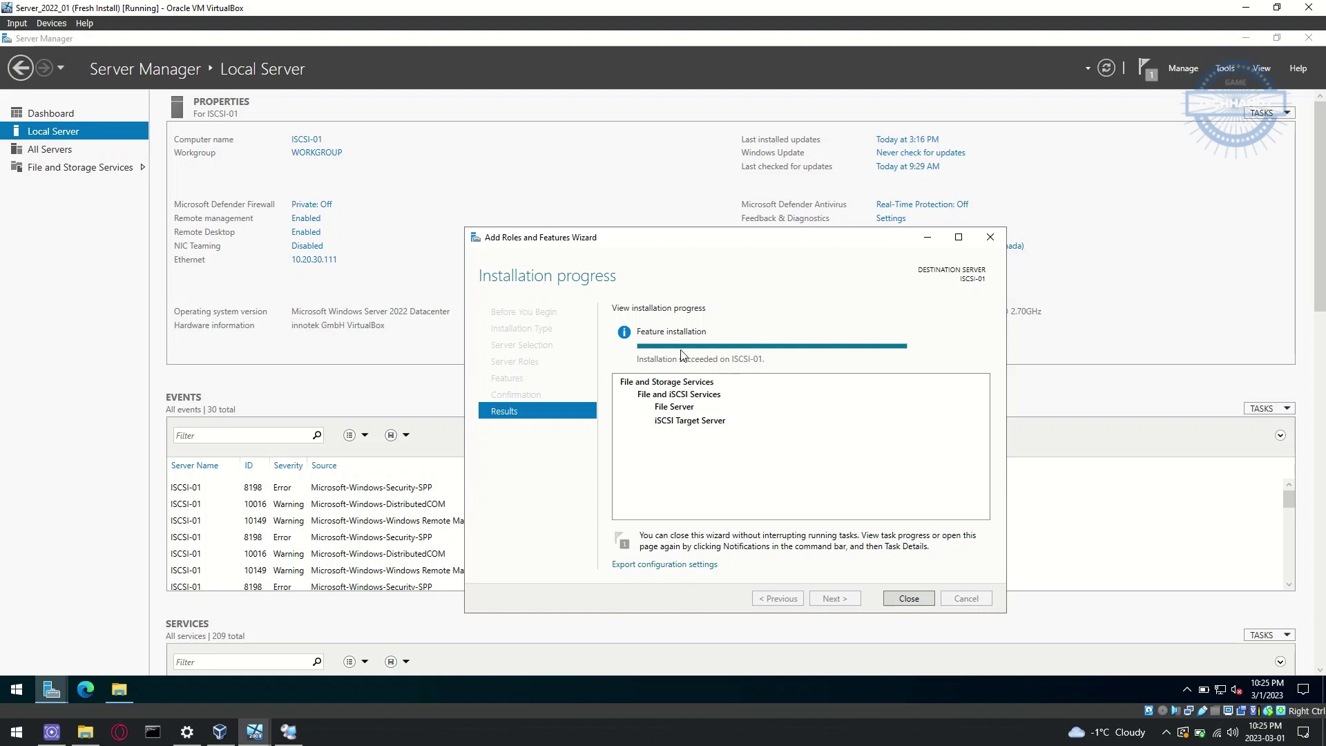
Close the installer, start a new iSCSI virtual disk stored on volume I:, and open This PC.
{"action": "left_click", "coordinate": [909, 599]}
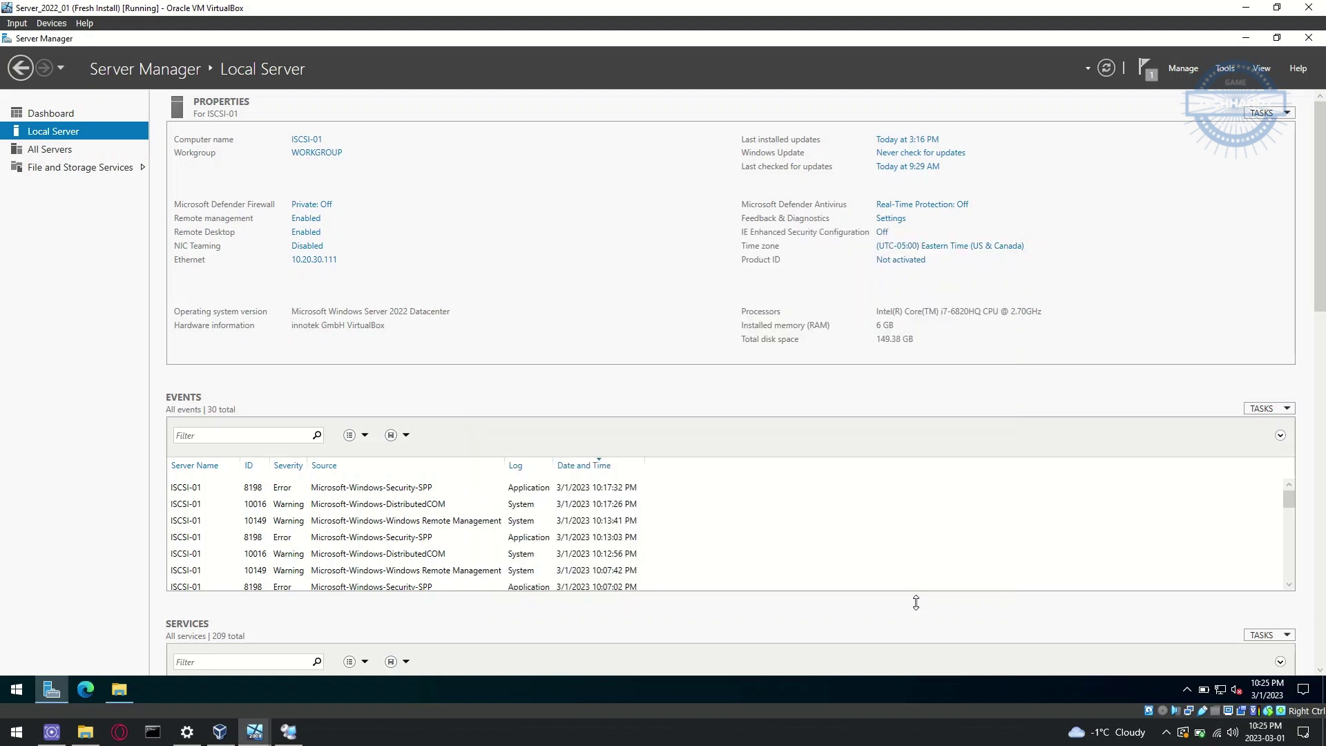
{"action": "left_click", "coordinate": [107, 170]}
{"action": "left_click", "coordinate": [76, 207]}
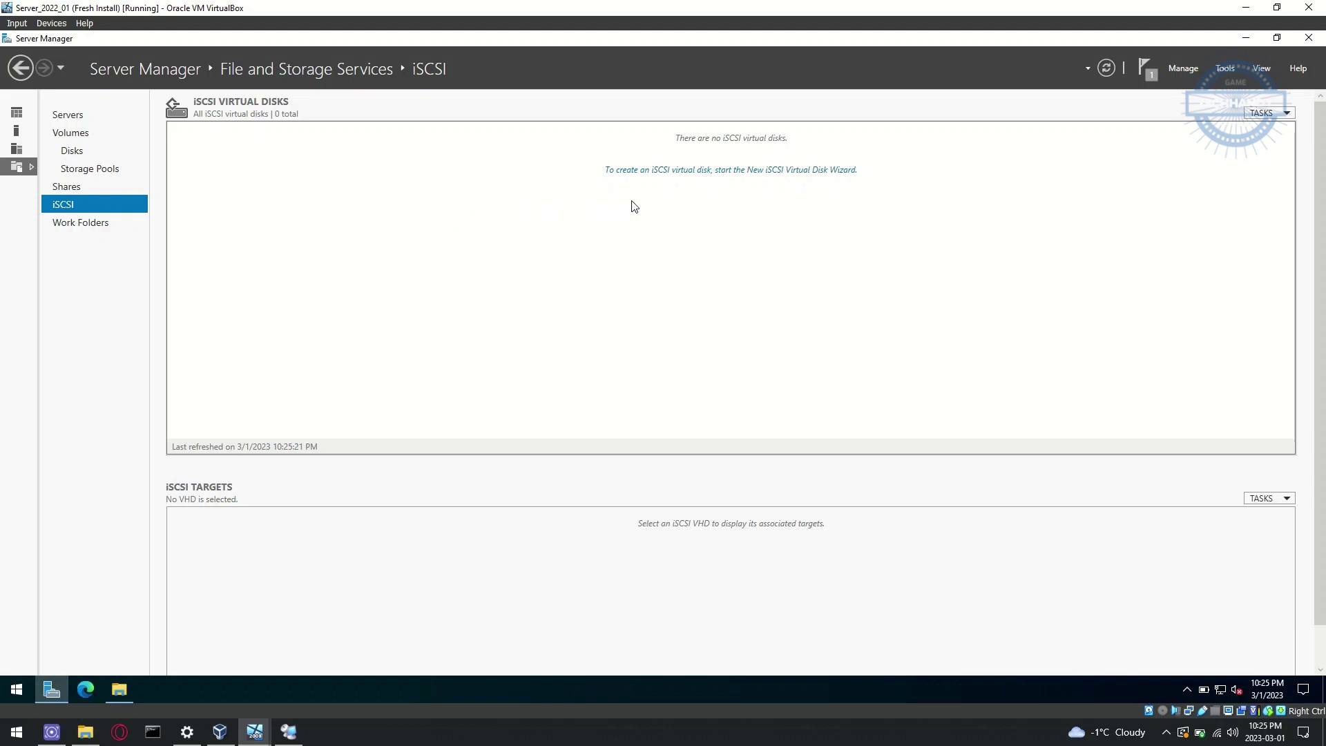
{"action": "left_click", "coordinate": [753, 171]}
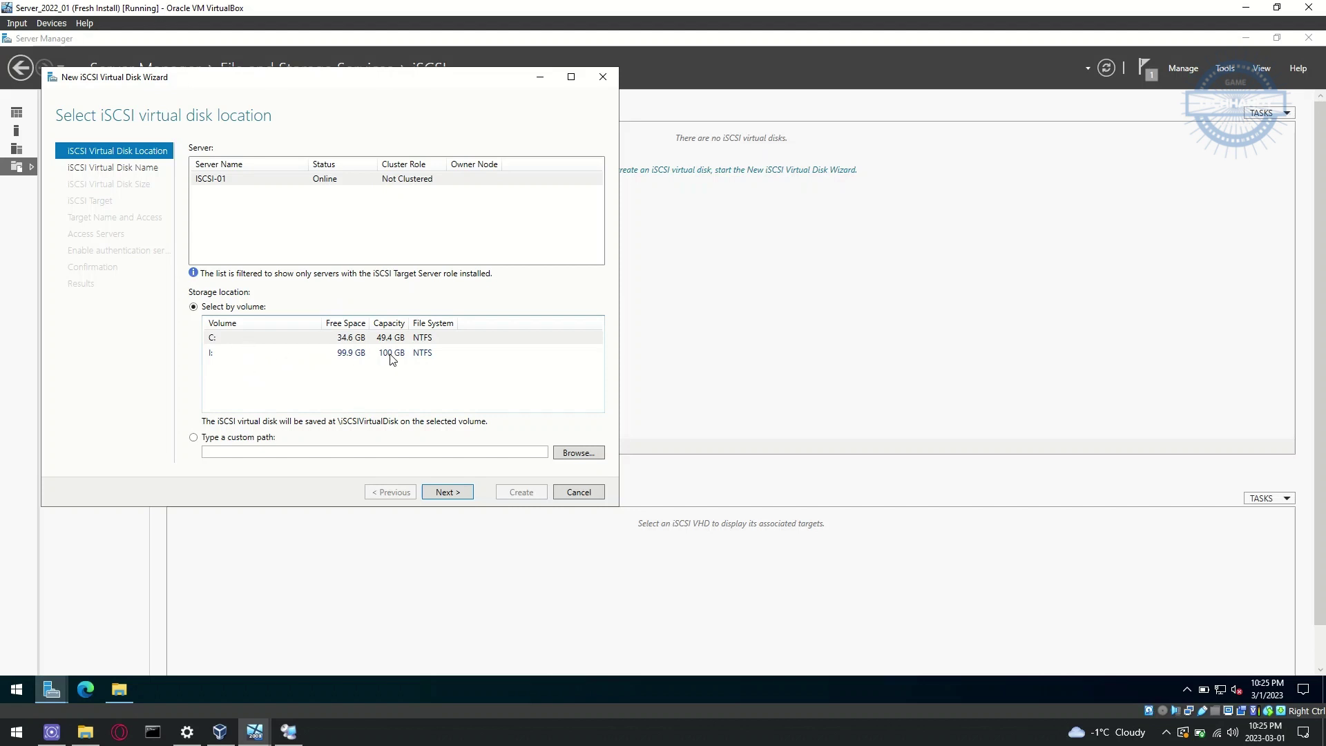
{"action": "left_click", "coordinate": [391, 354]}
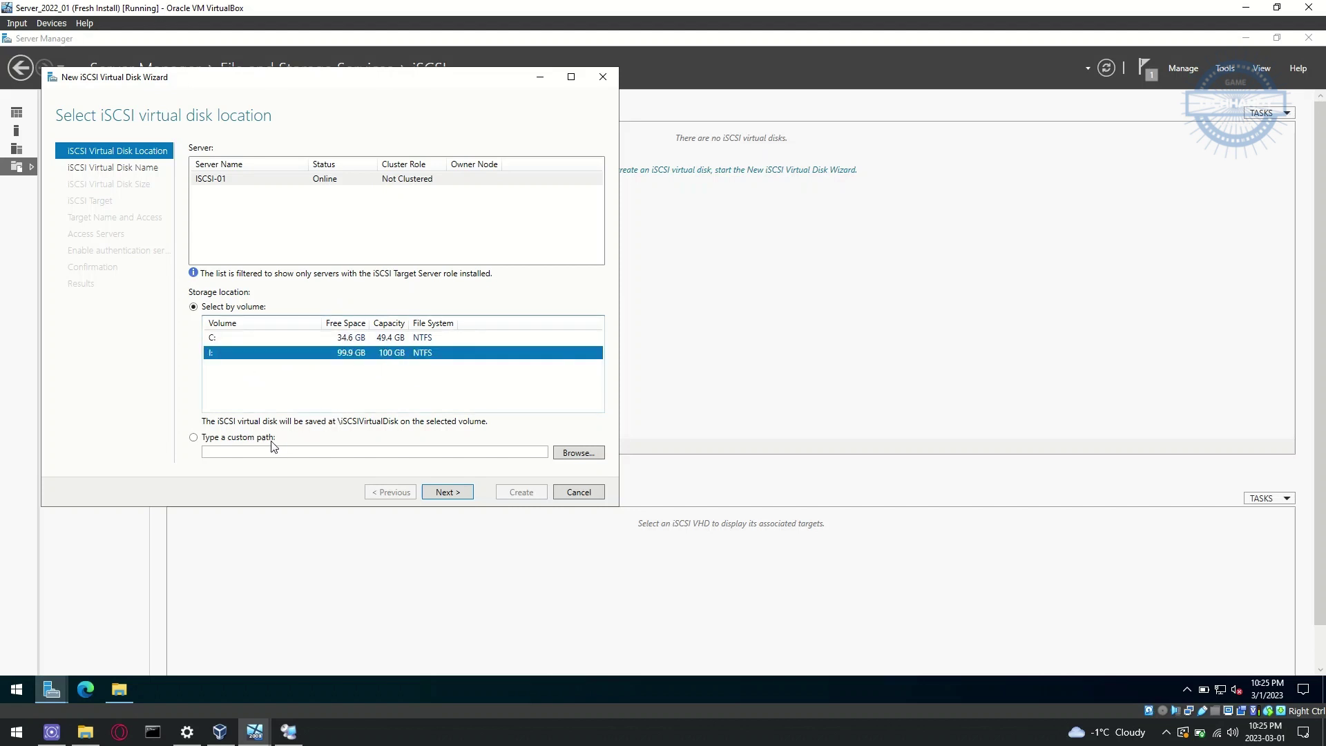
{"action": "left_click", "coordinate": [130, 694]}
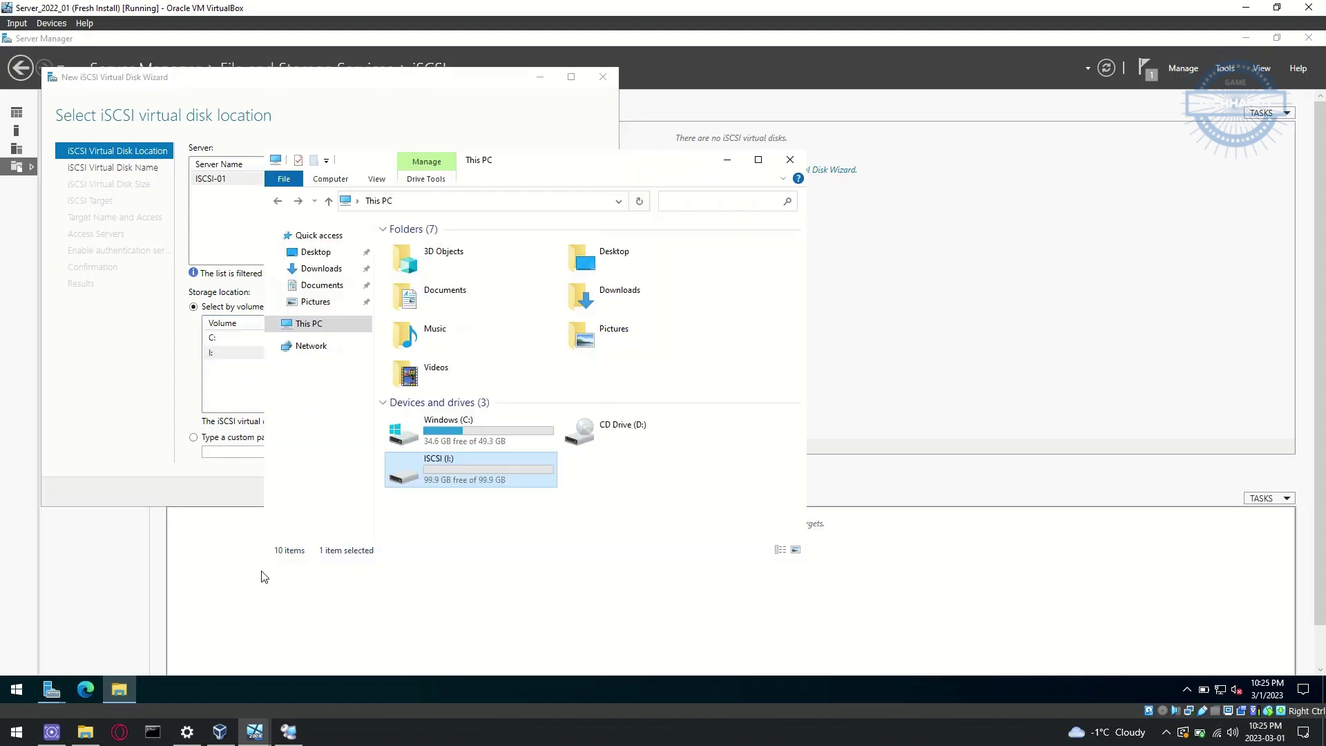
Name the virtual disk Techhandy_ISCSI and size it 50 GB, dynamically expanding.
{"action": "left_click", "coordinate": [228, 355]}
{"action": "left_click", "coordinate": [448, 491]}
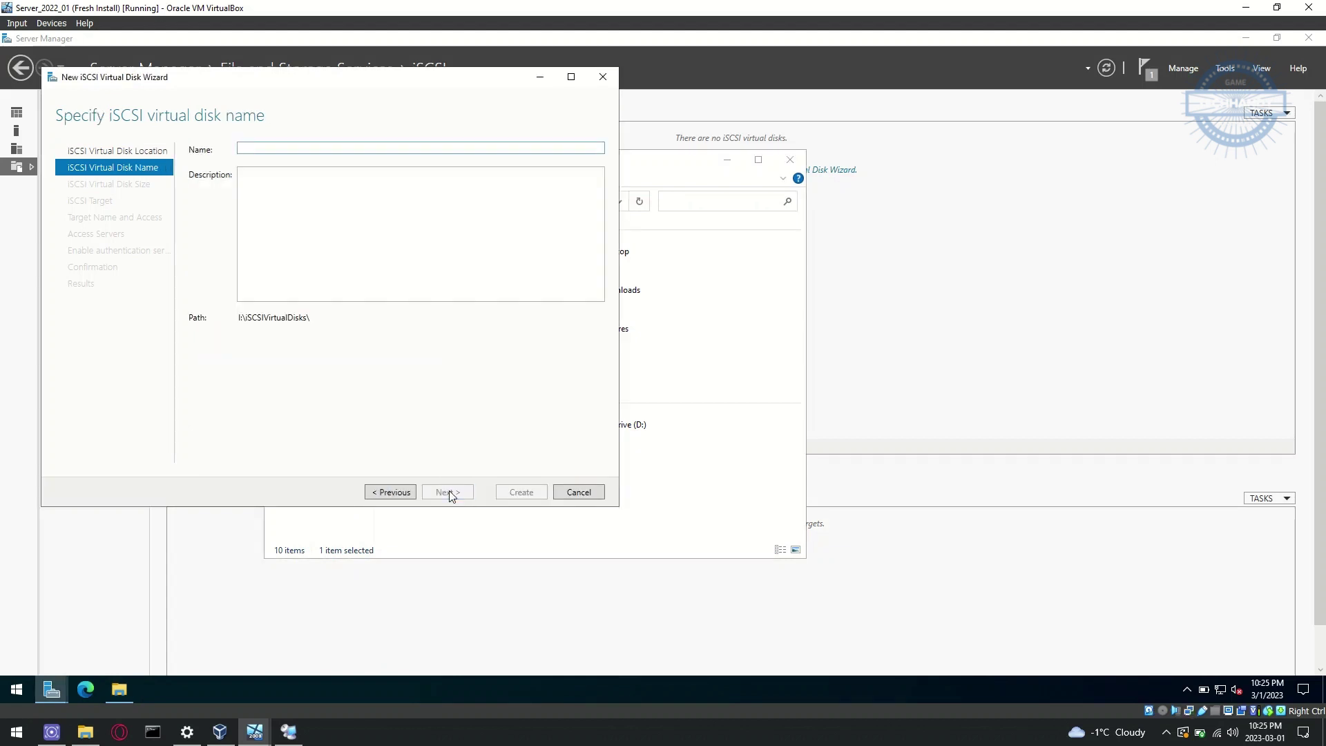
{"action": "type", "text": "Techhandy"}
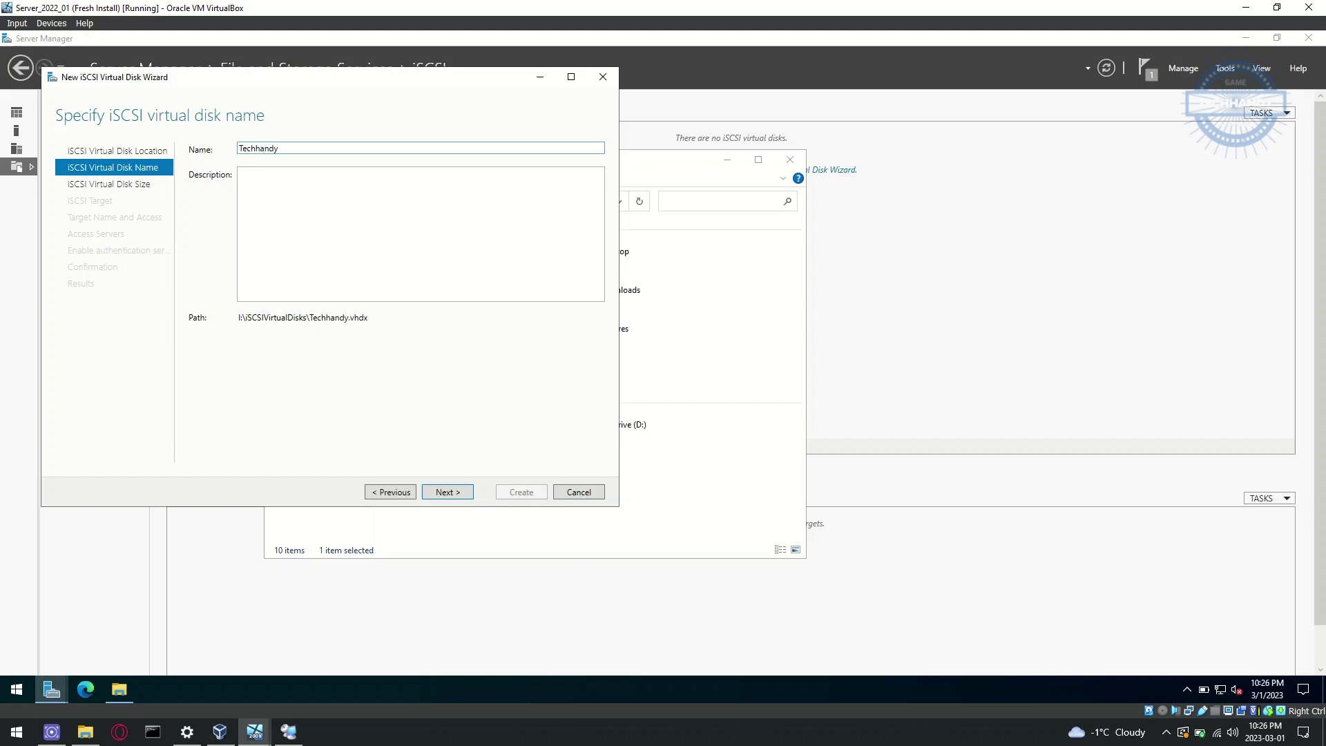
{"action": "type", "text": "_ISCSI"}
{"action": "left_click", "coordinate": [447, 492]}
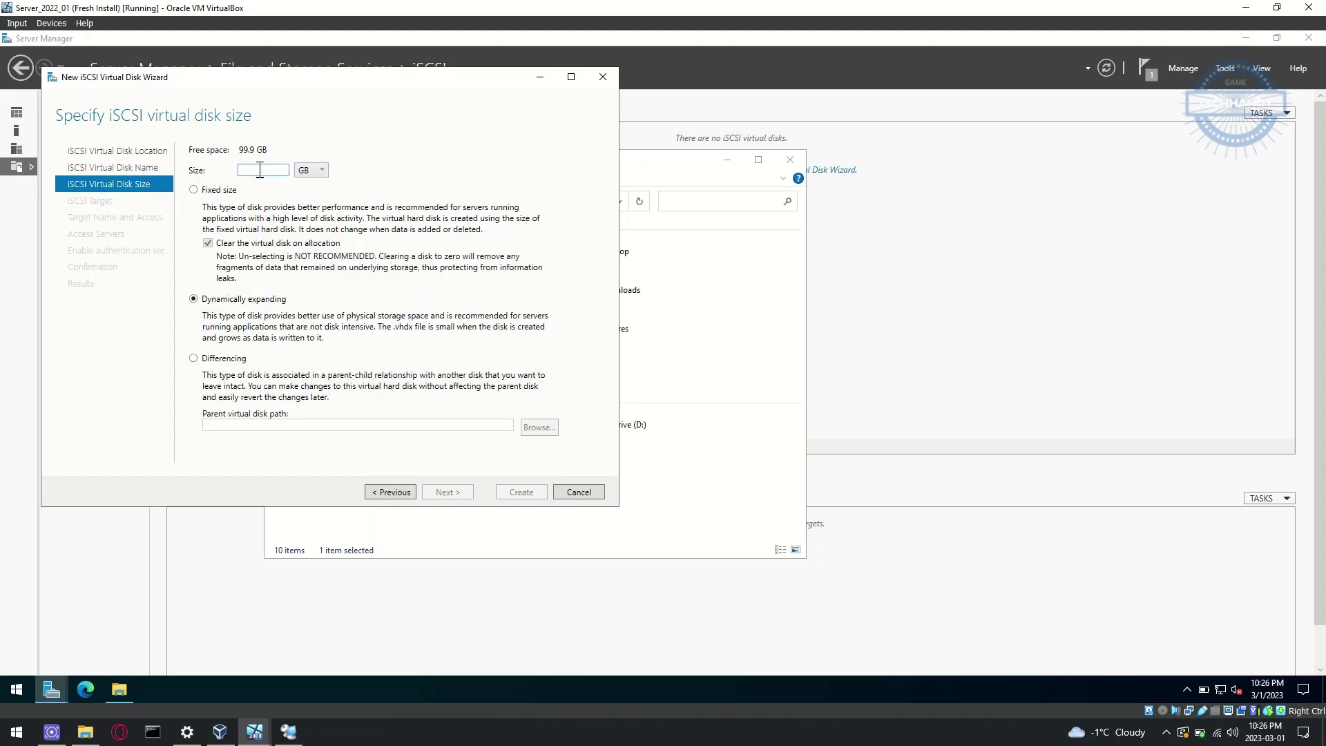
{"action": "type", "text": "50"}
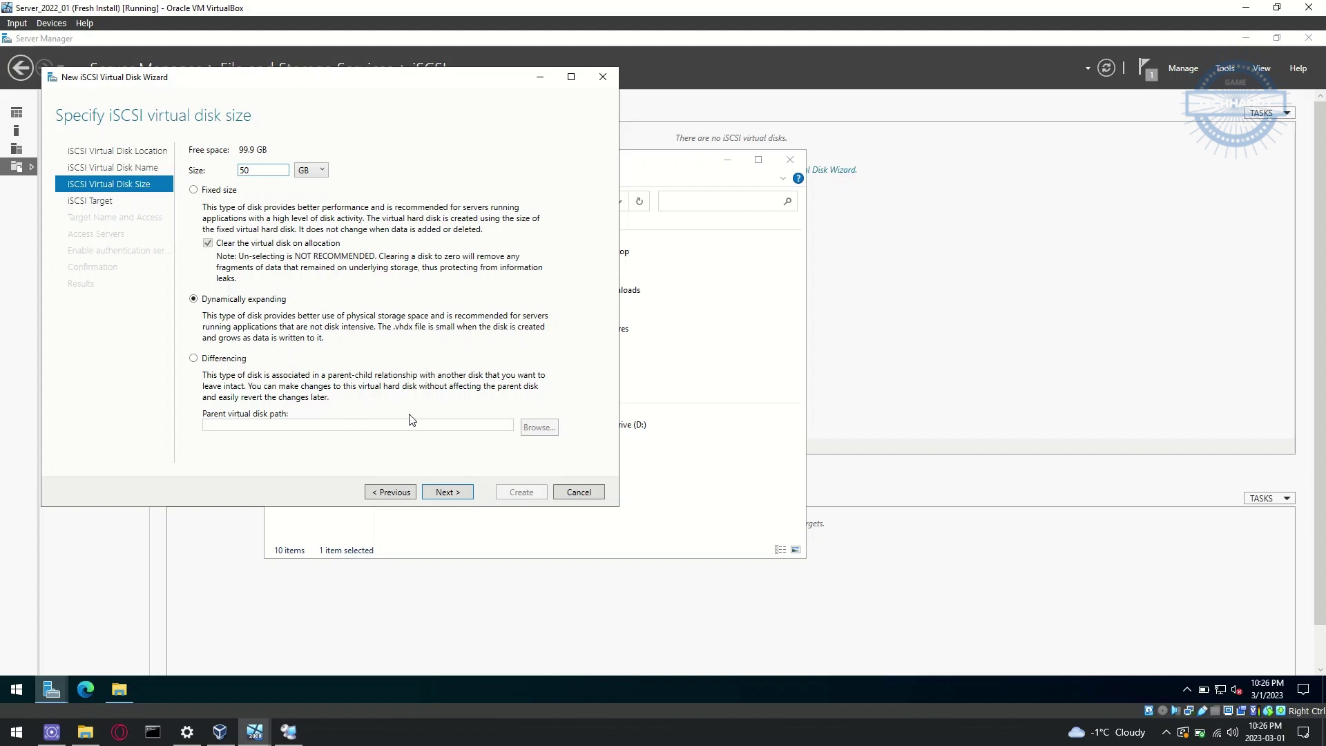
Name the new target techhandy-activedirectory, described as 'ISCSI target to use for Active Directory files'.
{"action": "left_click", "coordinate": [451, 493]}
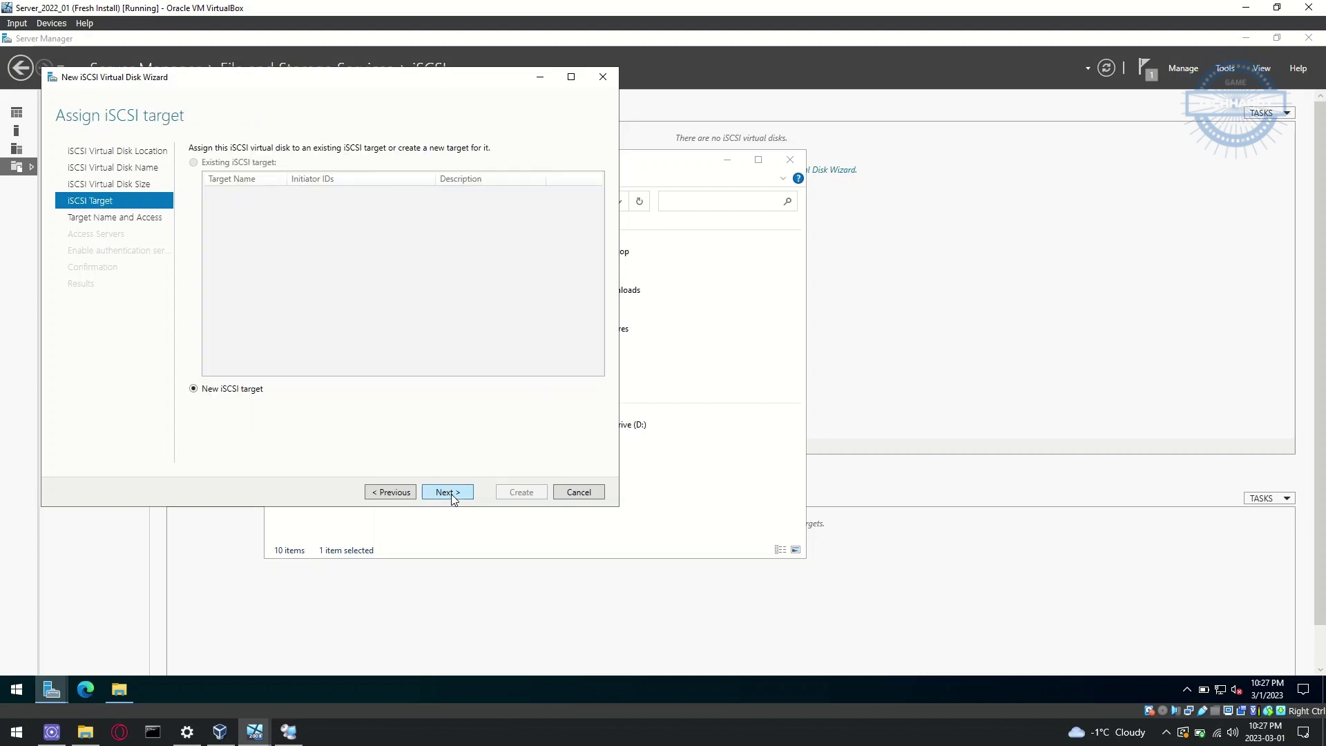
{"action": "left_click", "coordinate": [450, 493]}
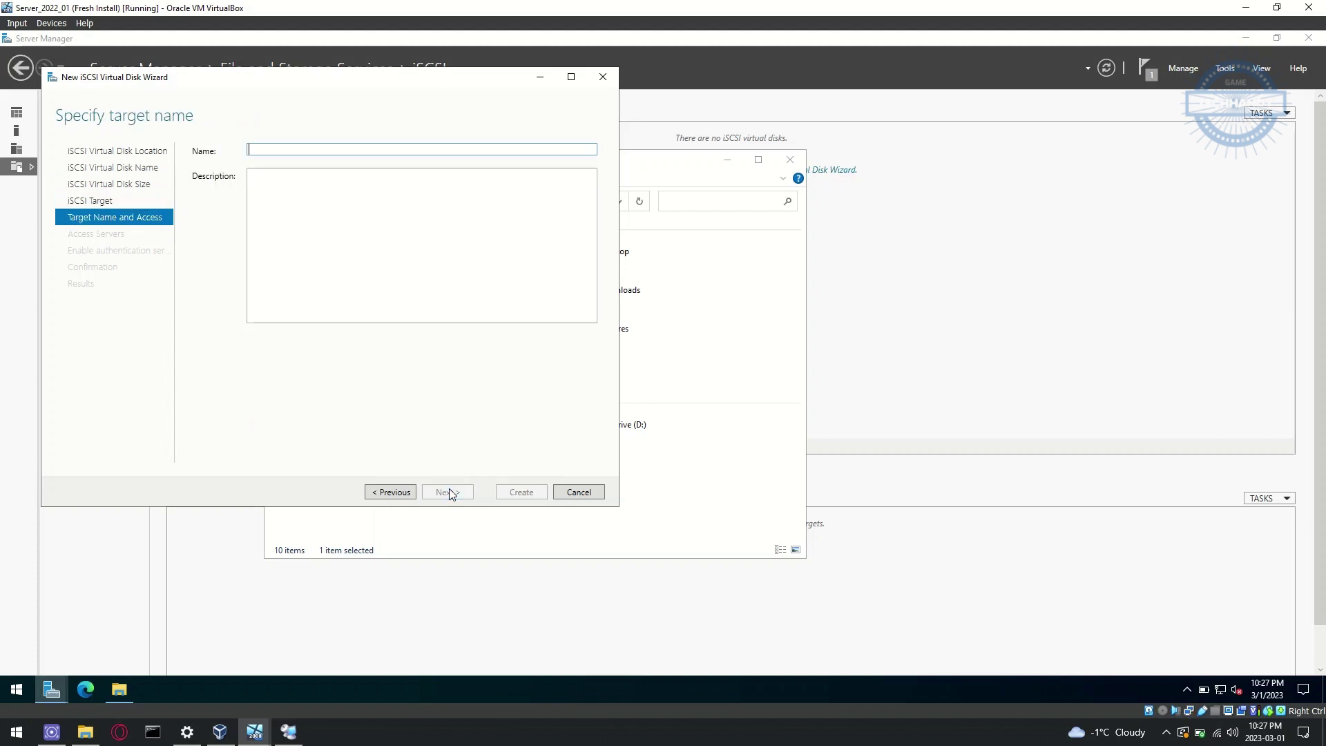
{"action": "type", "text": "T"}
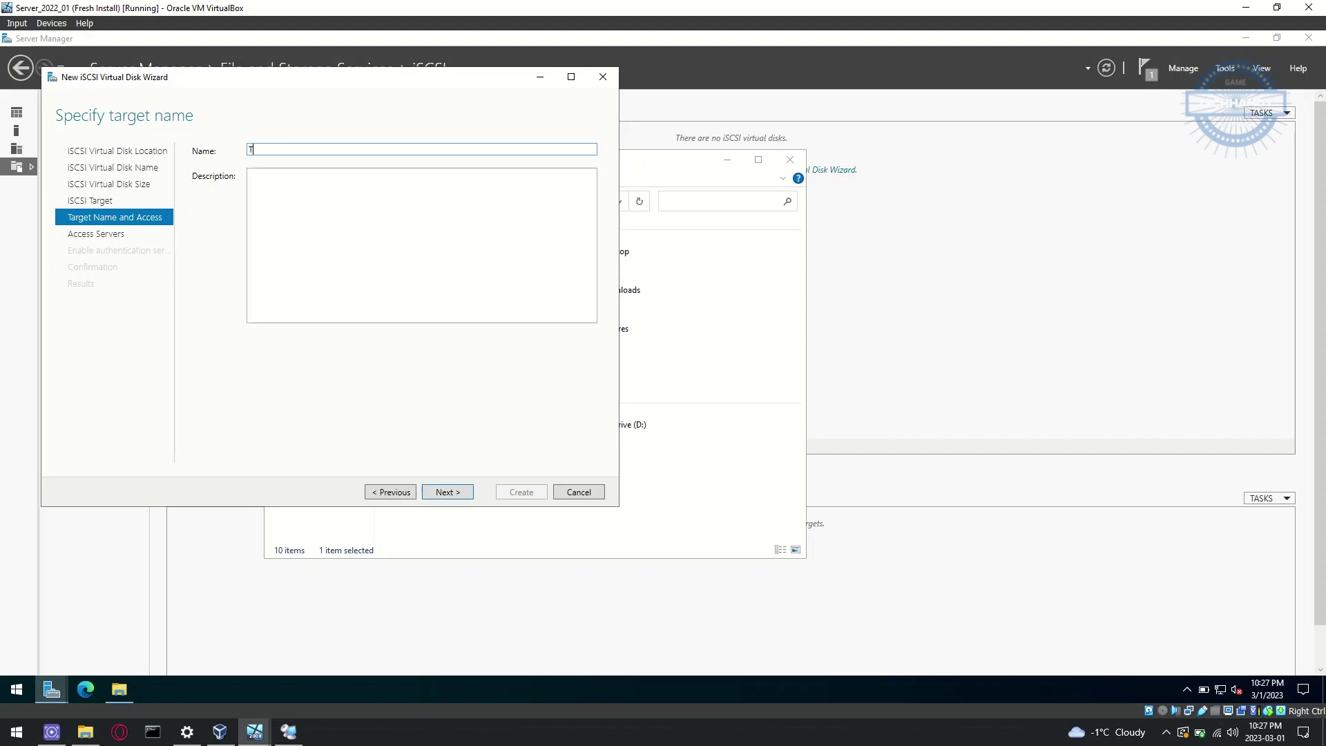
{"action": "type", "text": "echhandy_"}
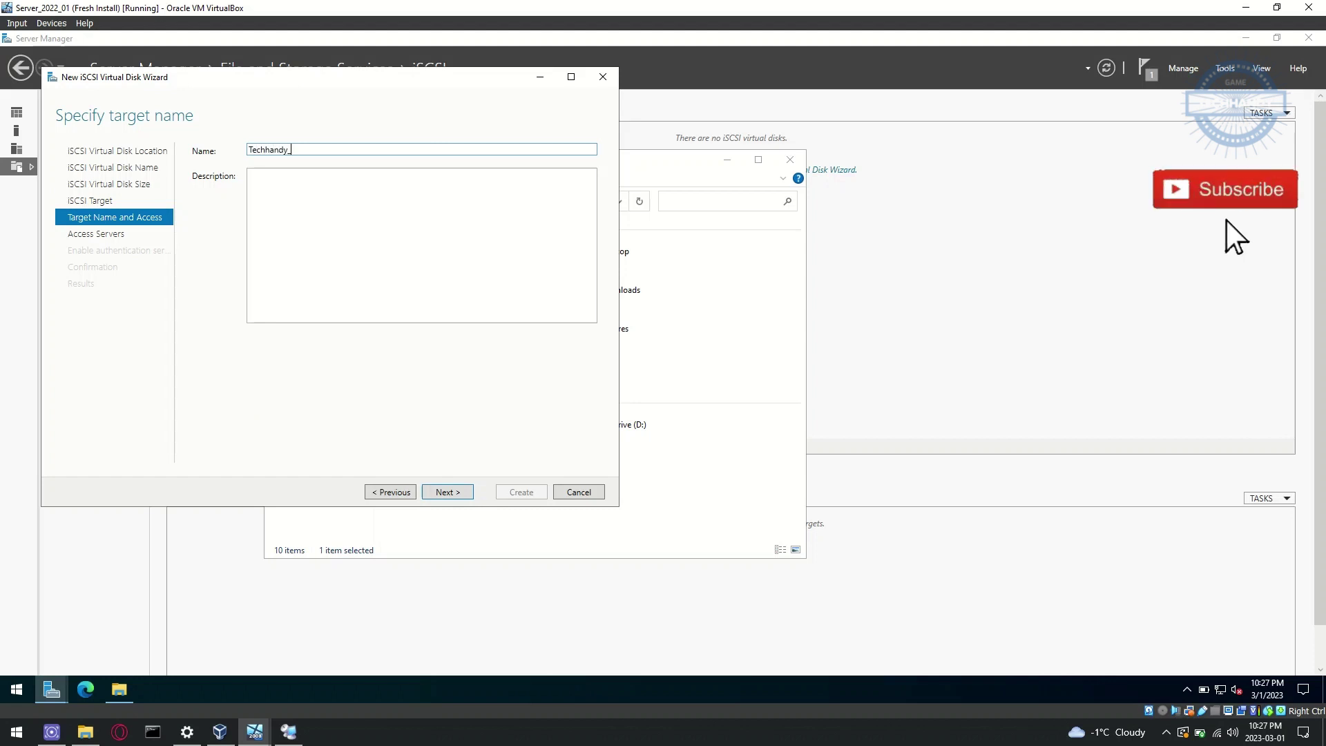
{"action": "type", "text": "ActiveDirectory"}
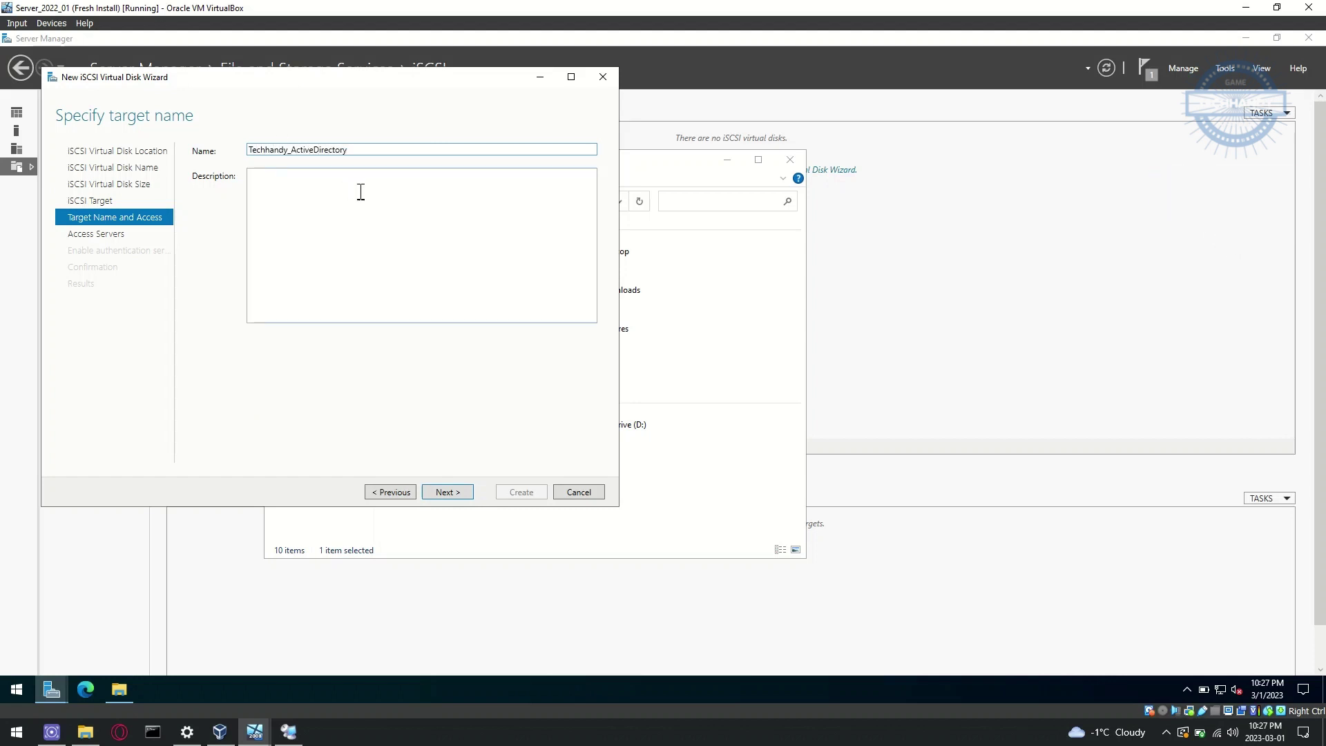
{"action": "left_click", "coordinate": [462, 496]}
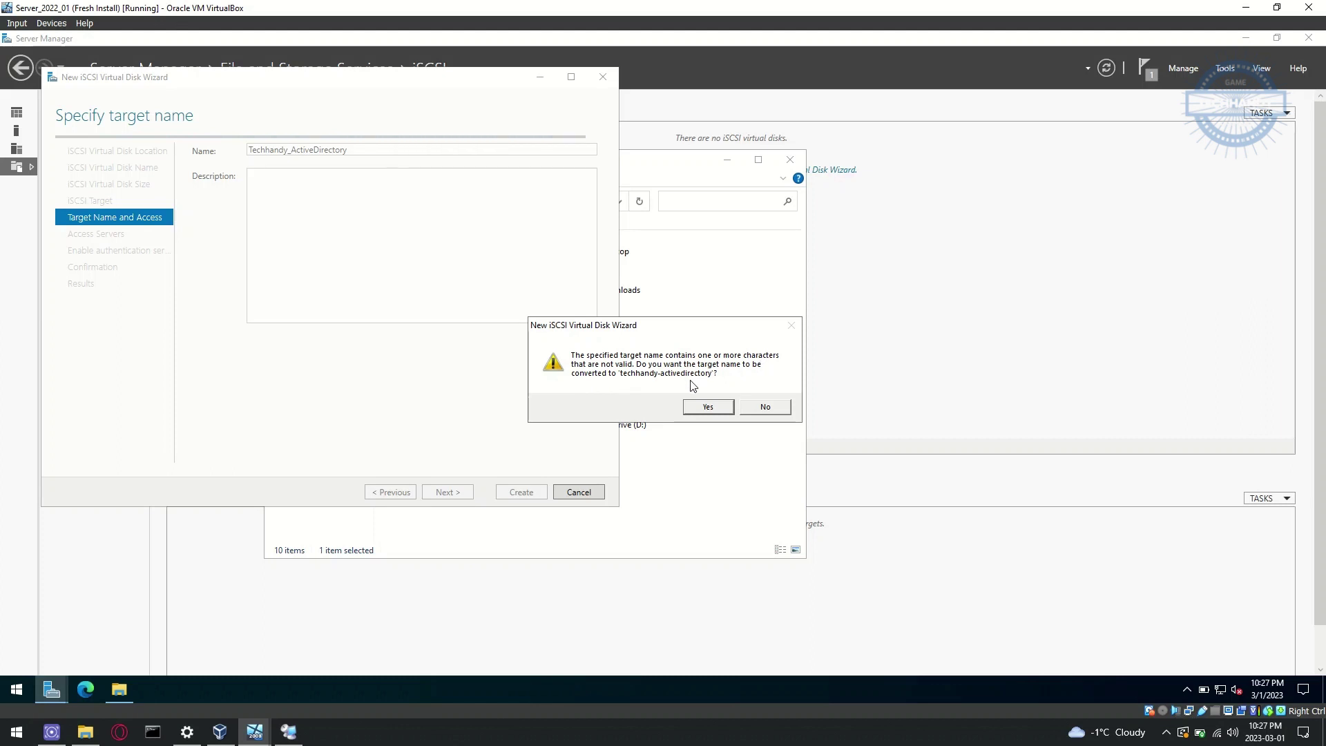
{"action": "left_click", "coordinate": [708, 407]}
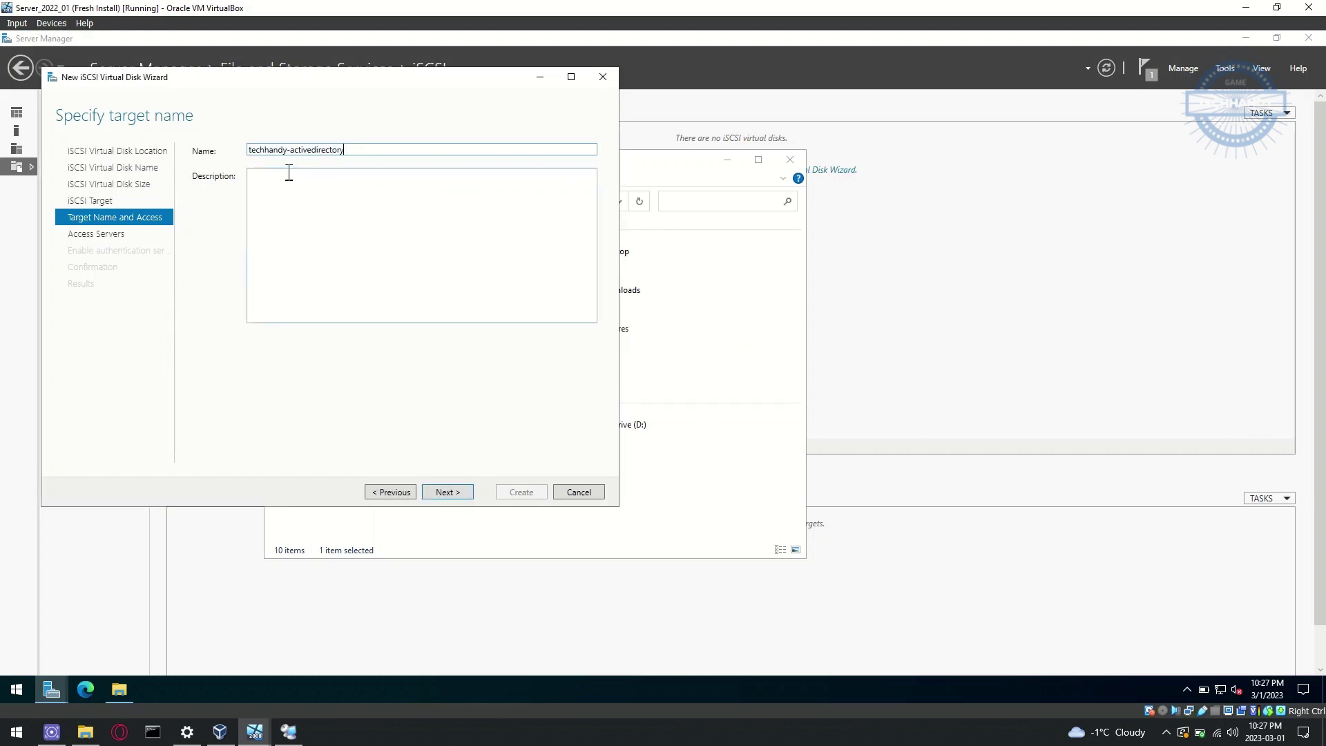
{"action": "left_click", "coordinate": [339, 255]}
{"action": "type", "text": "ISCSI target to use for"}
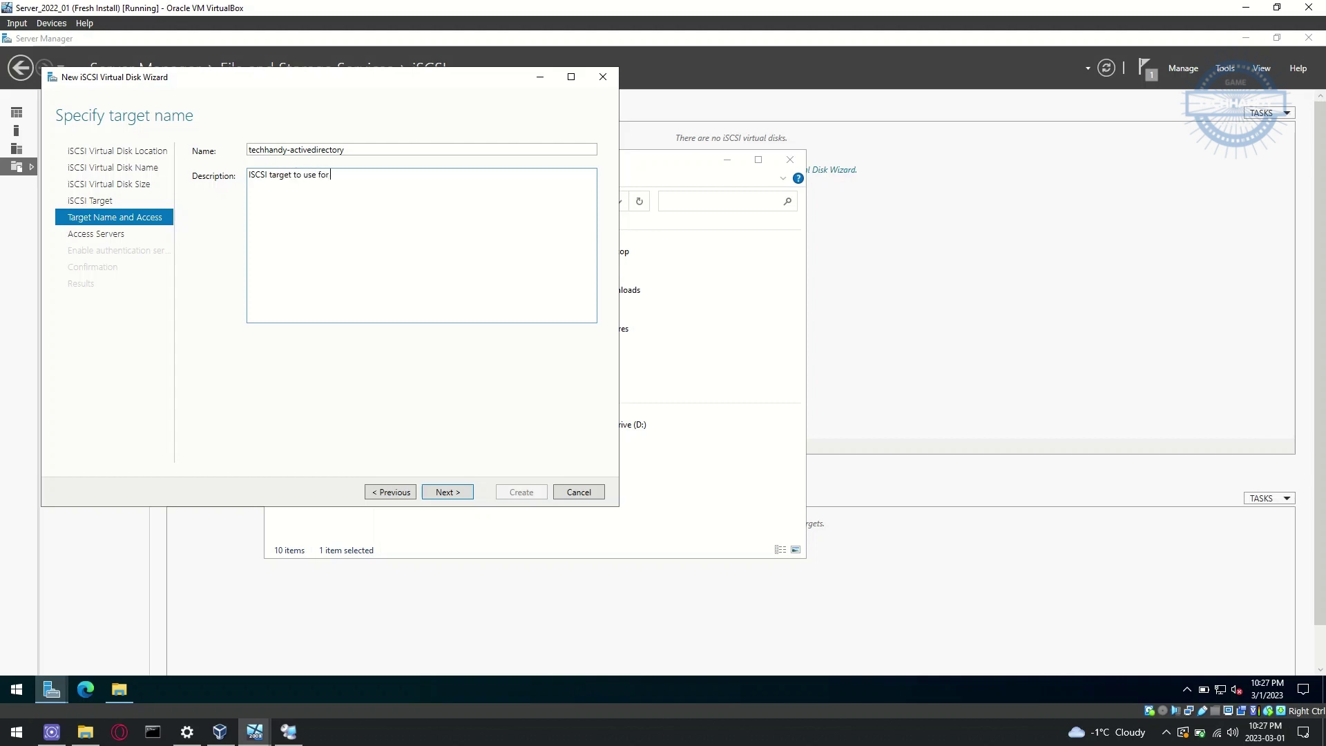
{"action": "type", "text": " Active Directory files."}
Grant target access to initiator IP address 10.20.30.101.
{"action": "left_click", "coordinate": [448, 492]}
{"action": "left_click", "coordinate": [222, 385]}
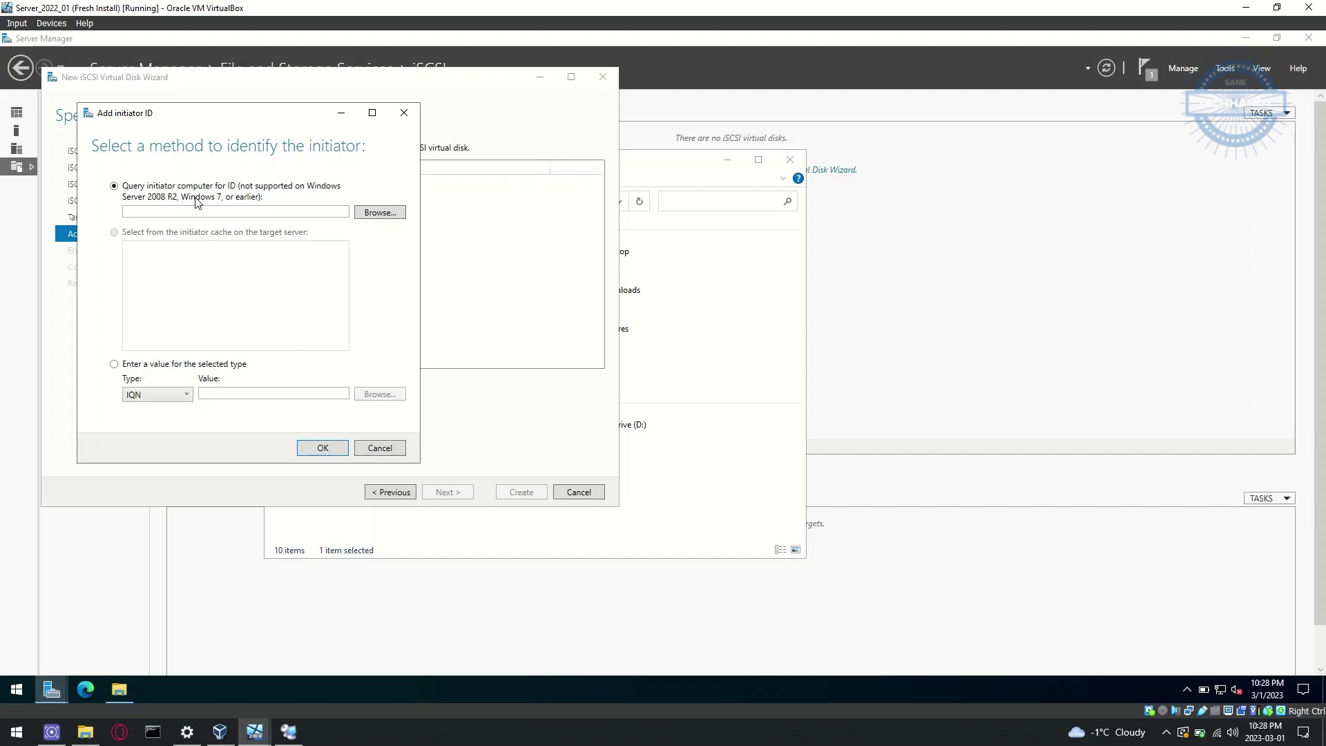
{"action": "left_click", "coordinate": [179, 396]}
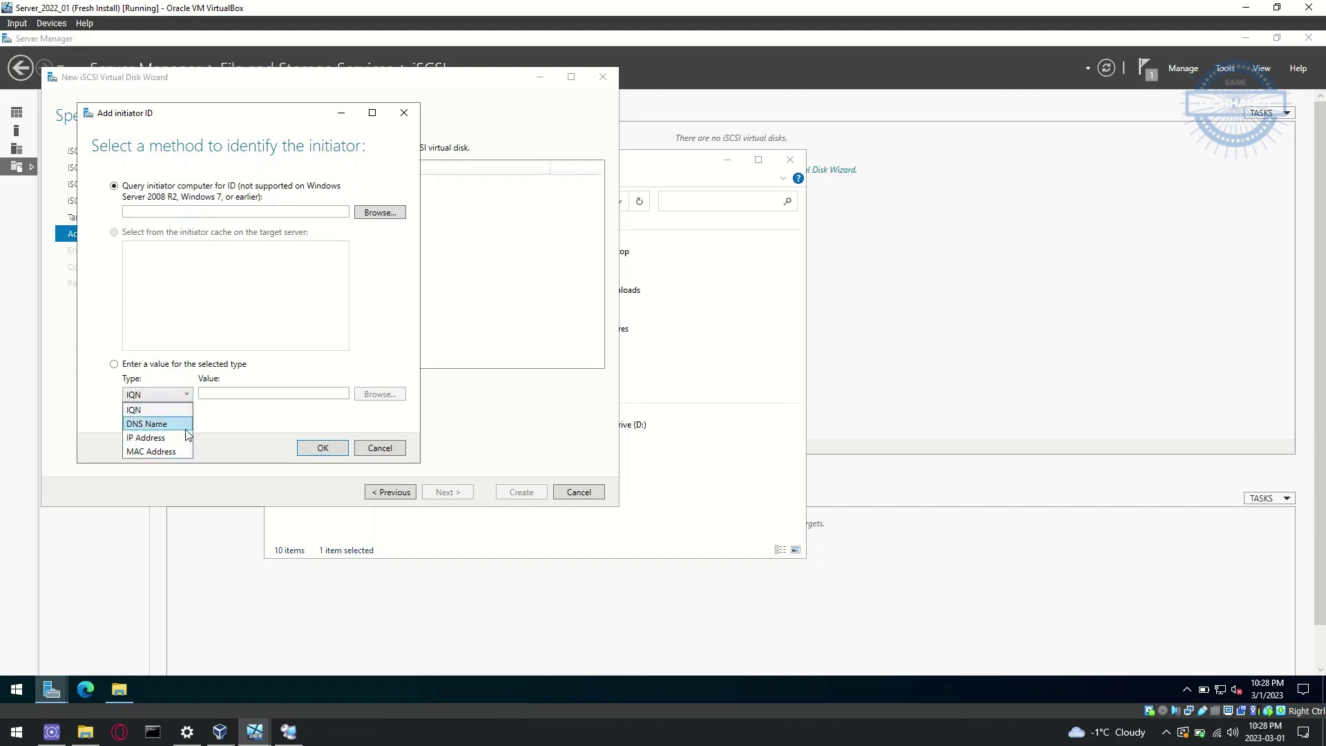
{"action": "left_click", "coordinate": [118, 365]}
{"action": "left_click", "coordinate": [157, 394]}
{"action": "left_click", "coordinate": [148, 439]}
{"action": "left_click", "coordinate": [289, 732]}
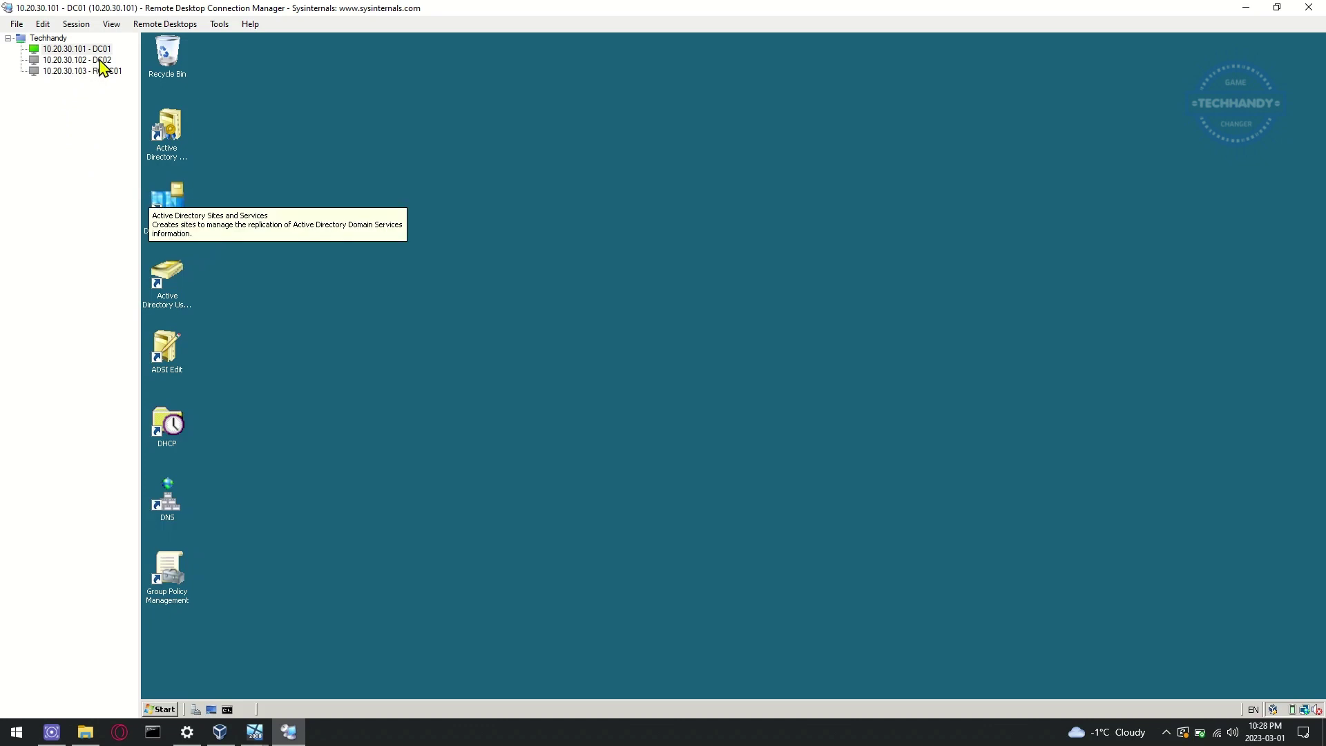
{"action": "left_click", "coordinate": [255, 732]}
{"action": "left_click", "coordinate": [307, 673]}
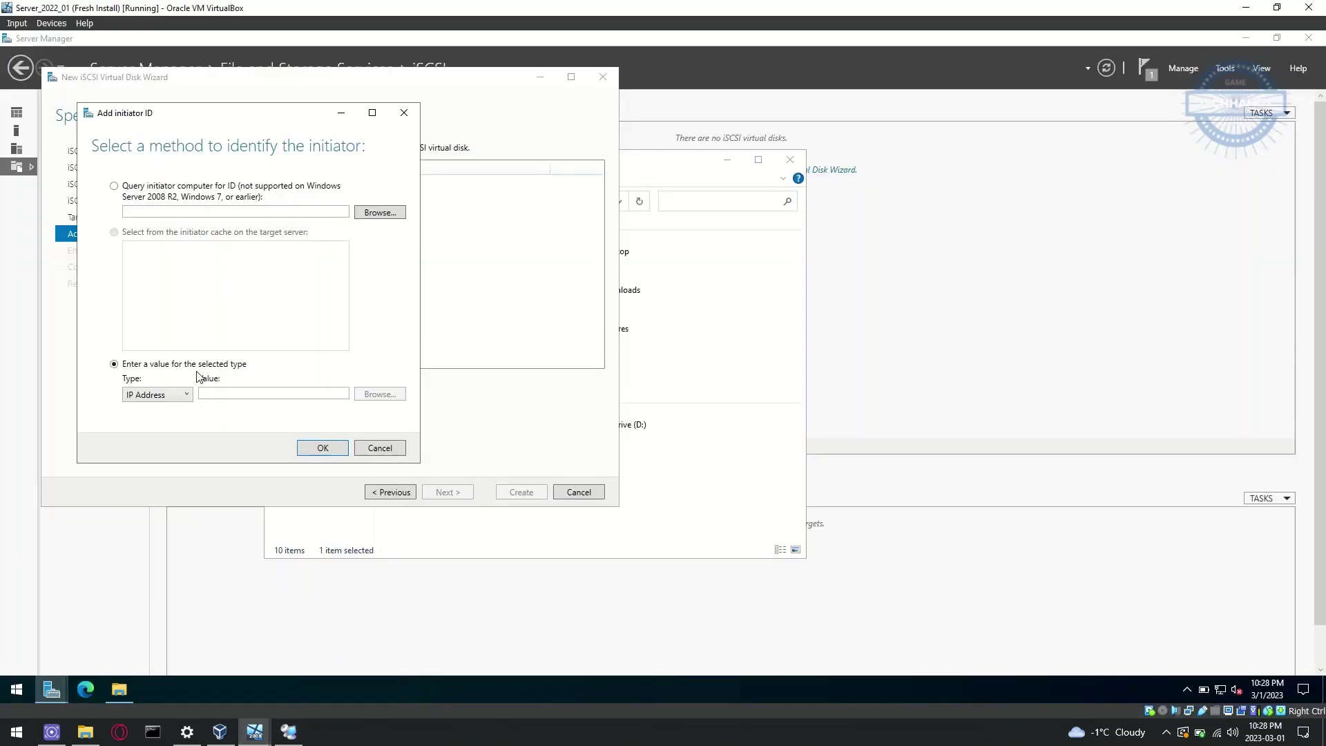
{"action": "left_click", "coordinate": [237, 393]}
{"action": "type", "text": "10.20.30.101"}
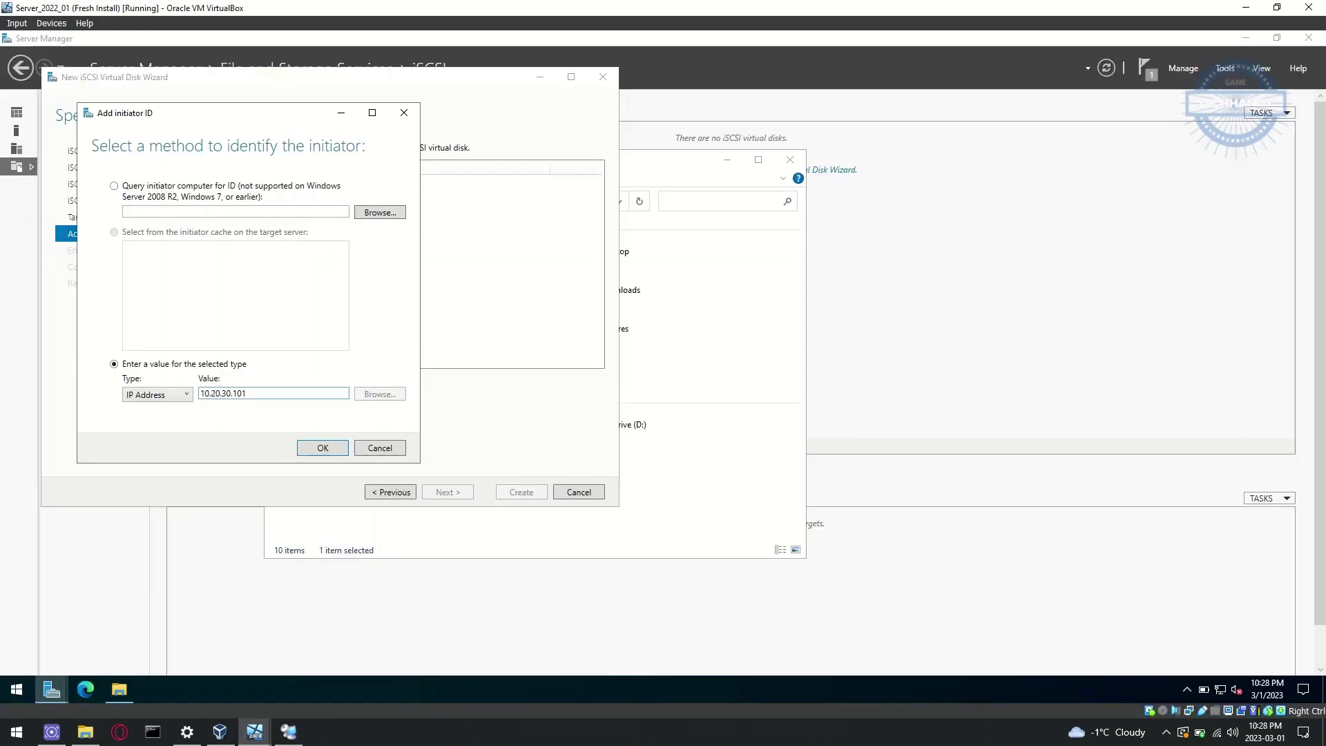
{"action": "left_click", "coordinate": [322, 448]}
Add a second initiator by IP address, 10.20.30.102.
{"action": "left_click", "coordinate": [227, 382]}
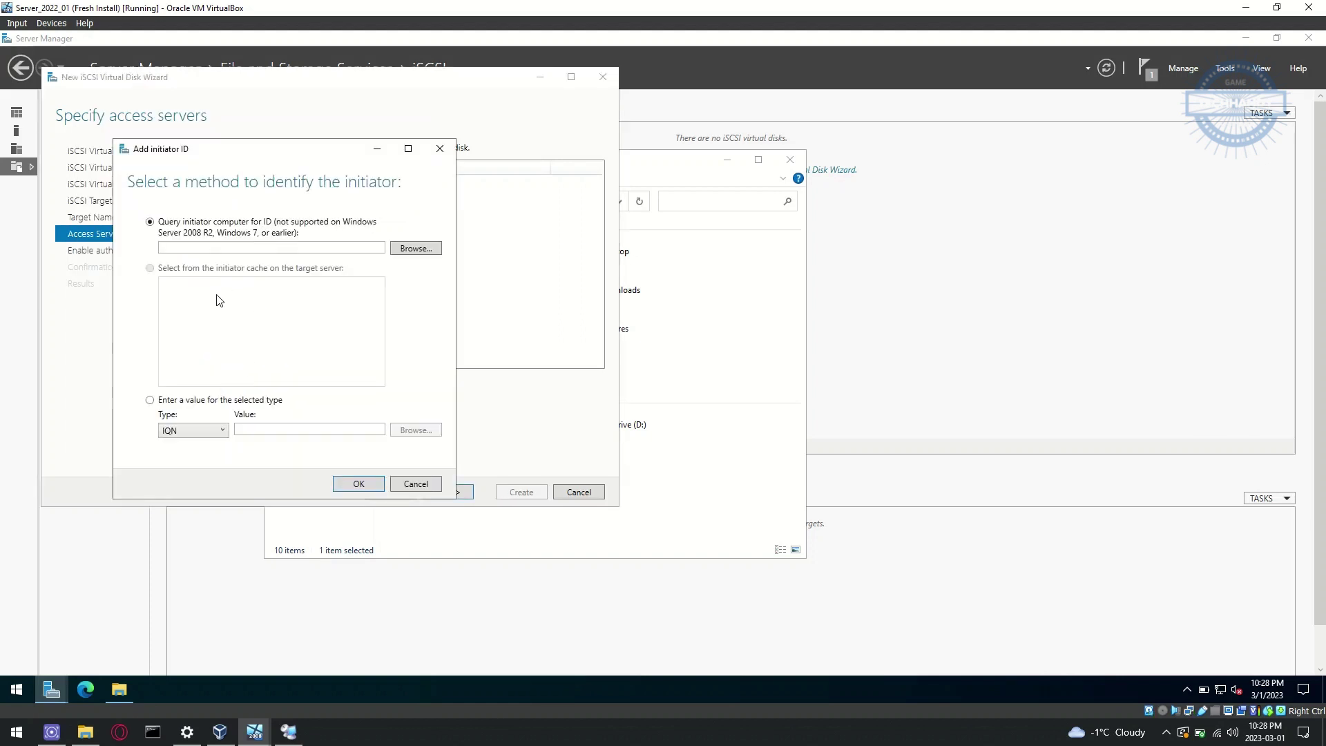
{"action": "left_click", "coordinate": [289, 732]}
{"action": "left_click", "coordinate": [287, 731]}
{"action": "left_click", "coordinate": [215, 430]}
{"action": "left_click", "coordinate": [193, 464]}
{"action": "left_click", "coordinate": [276, 429]}
{"action": "type", "text": "10.20.30.102"}
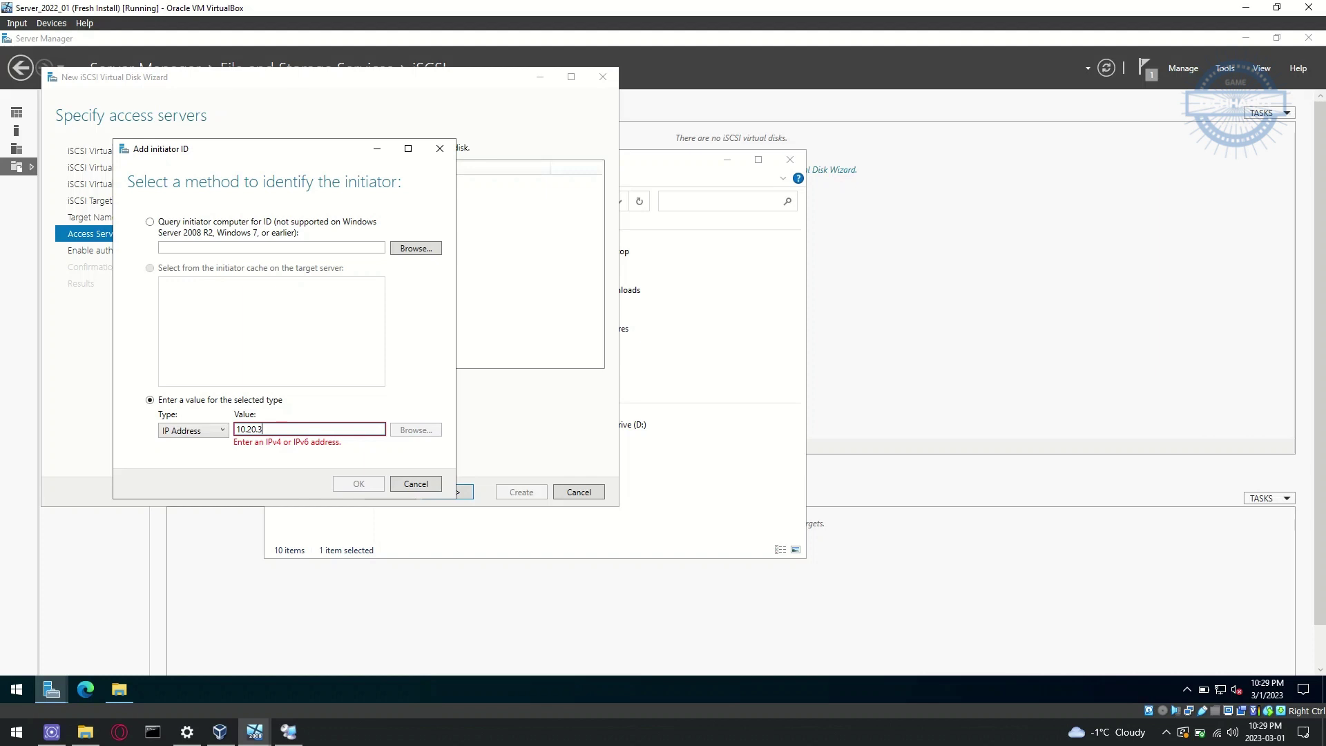
{"action": "left_click", "coordinate": [349, 482]}
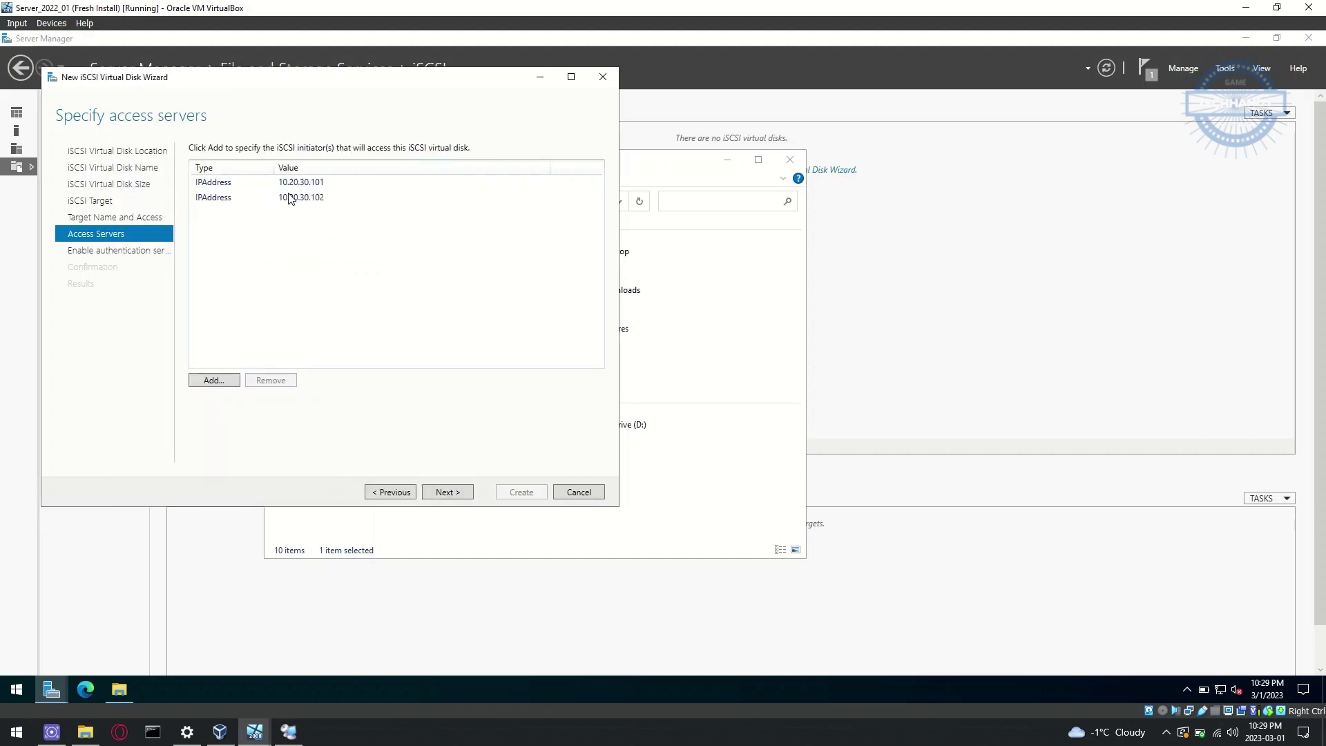
Skip CHAP authentication, create the iSCSI virtual disk and target, and close the wizard.
{"action": "left_click", "coordinate": [445, 492]}
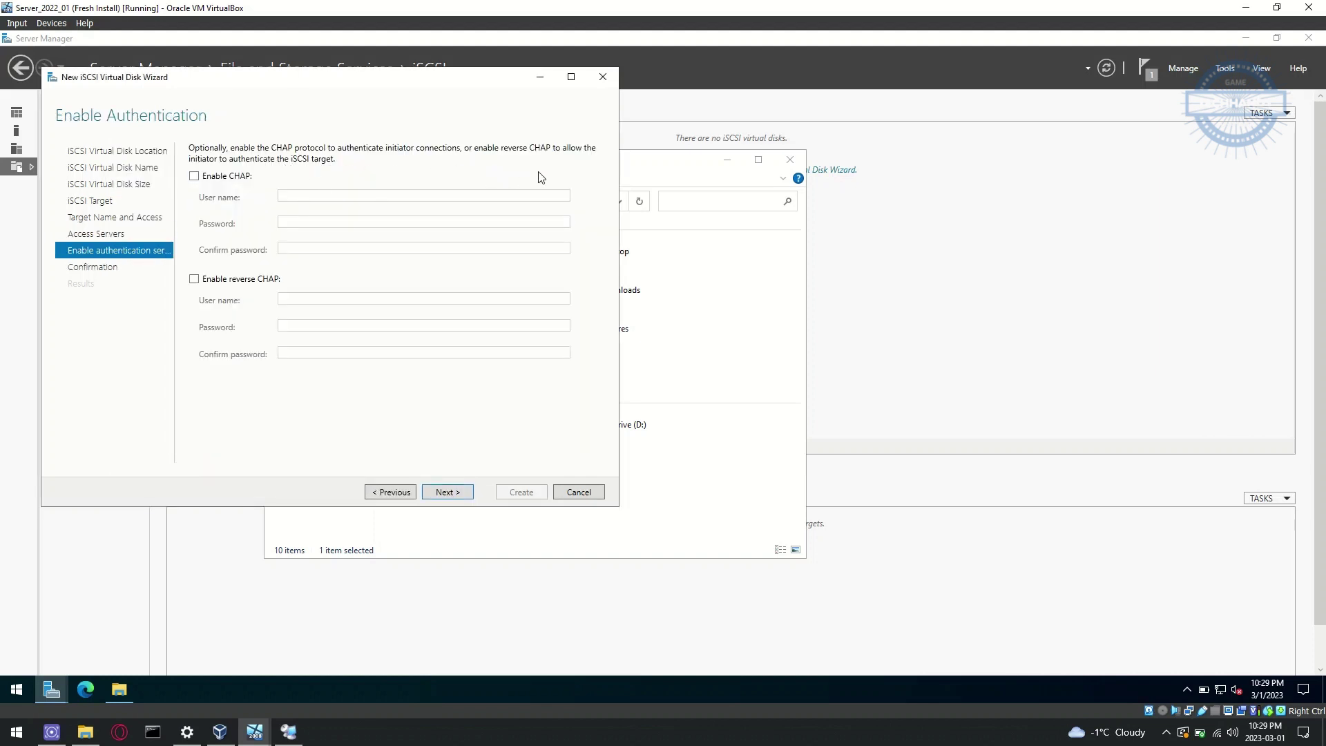
{"action": "left_click", "coordinate": [446, 492]}
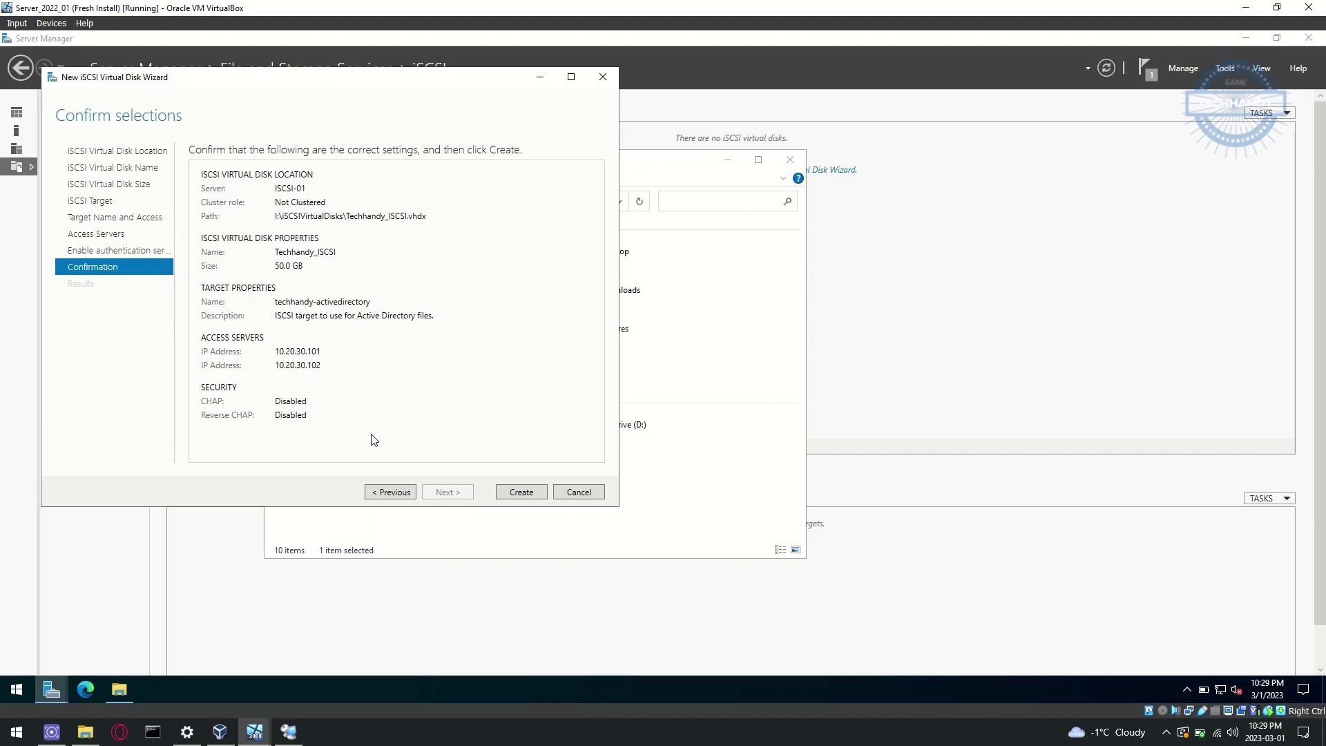
{"action": "left_click", "coordinate": [518, 493]}
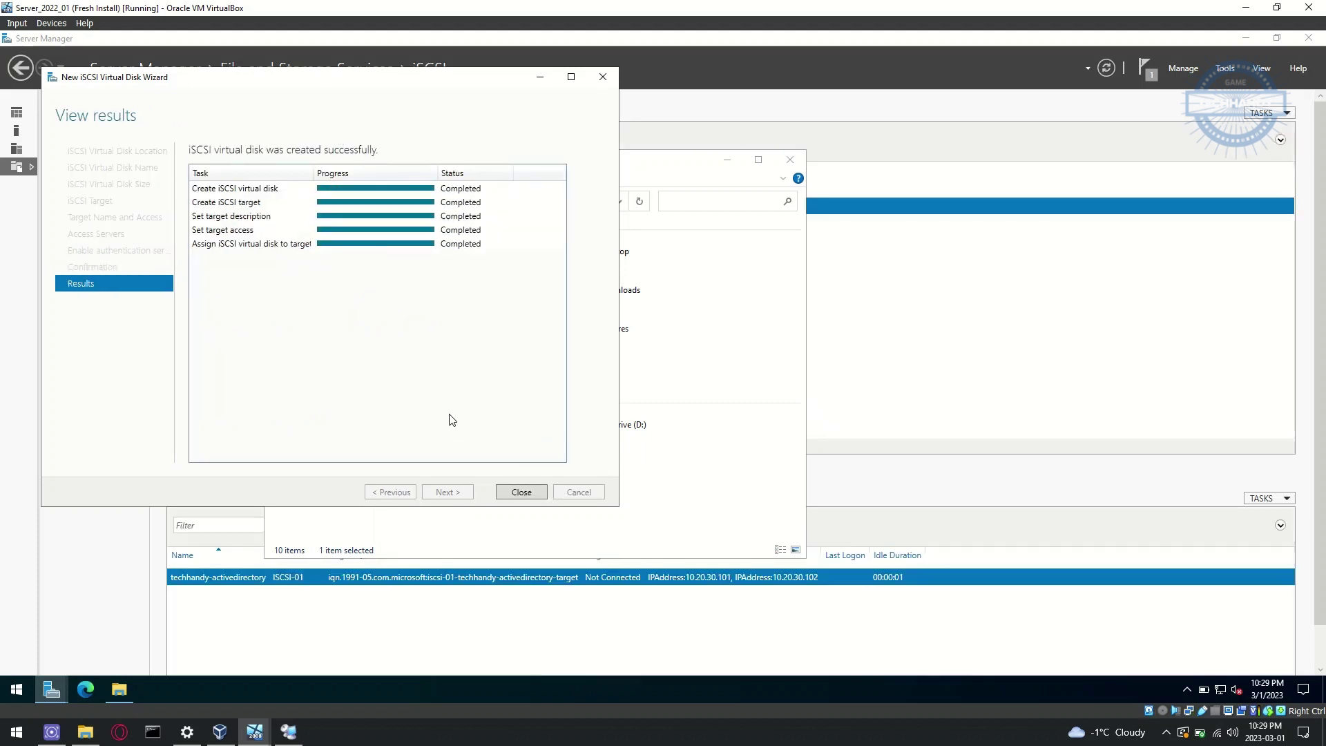
{"action": "left_click", "coordinate": [521, 492]}
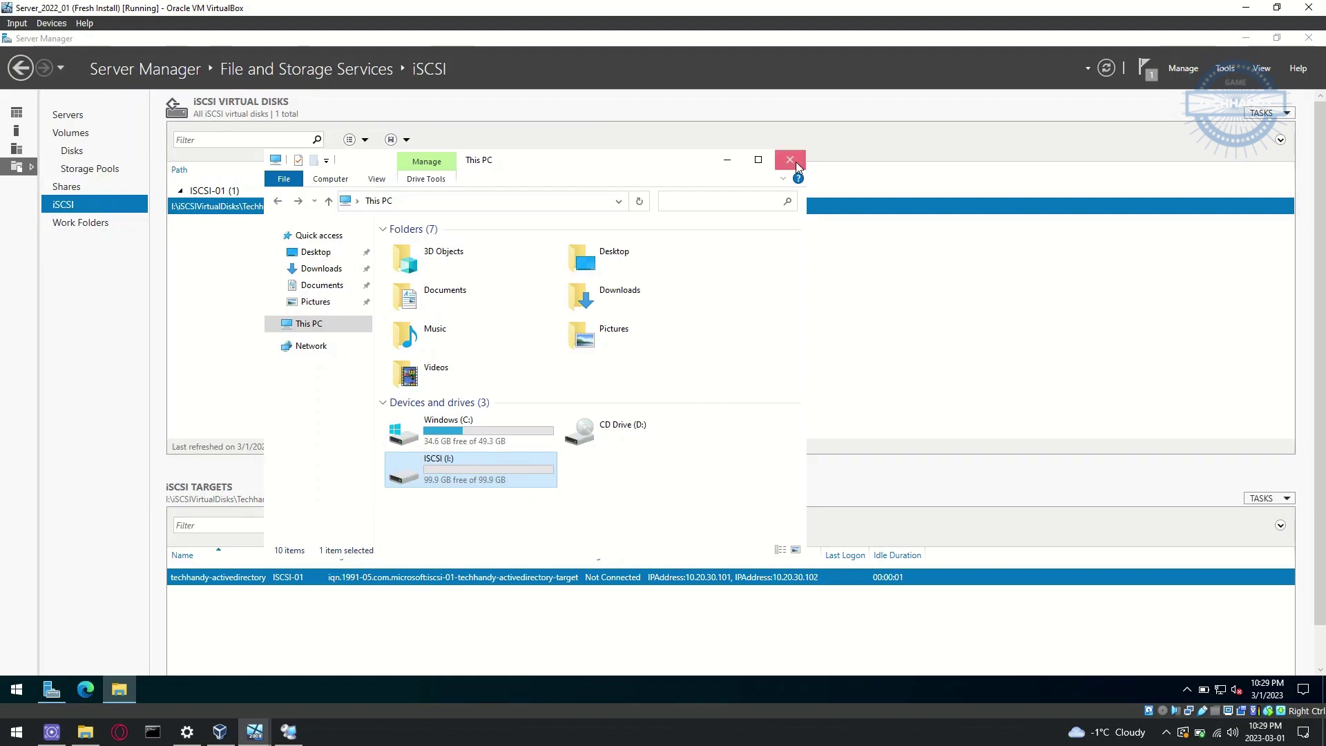
Confirm the Techhandy_ISCSI disk image in I:\iSCSIVirtualDisks, then minimize File Explorer.
{"action": "left_click", "coordinate": [727, 160]}
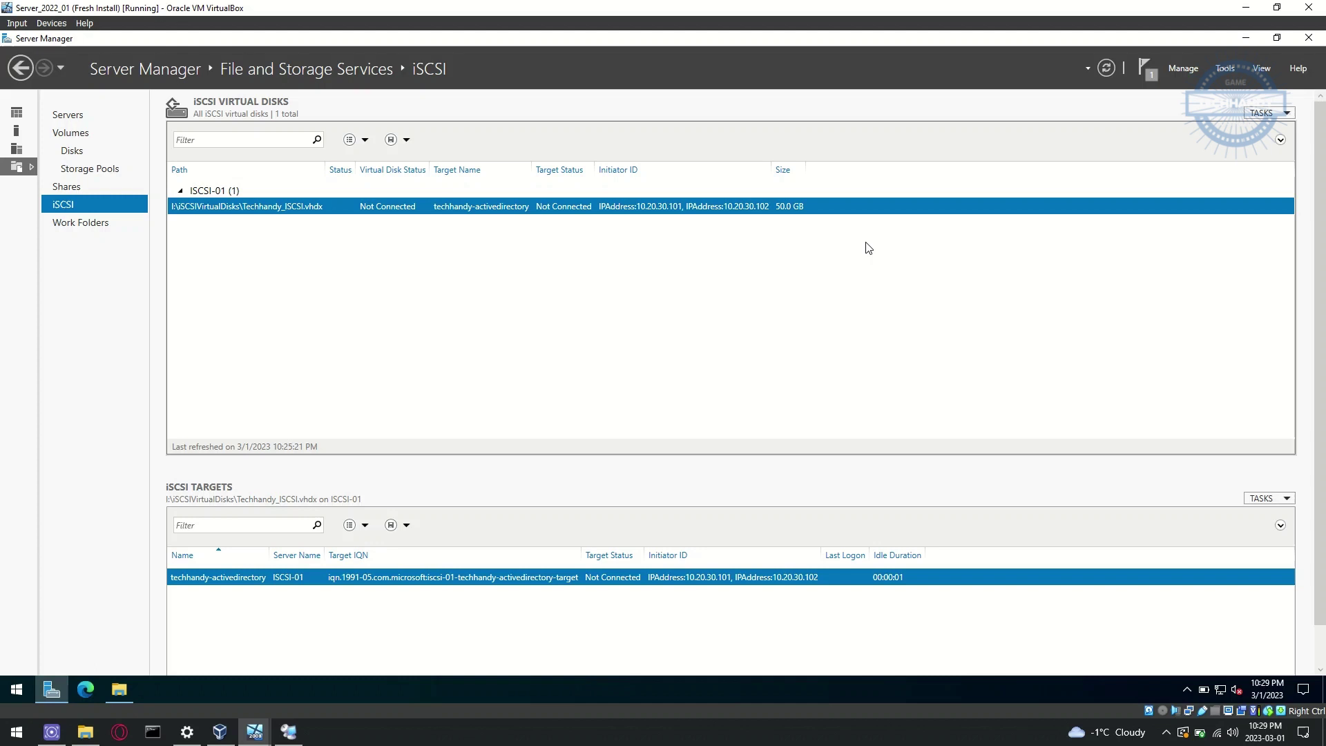
{"action": "left_click", "coordinate": [119, 689]}
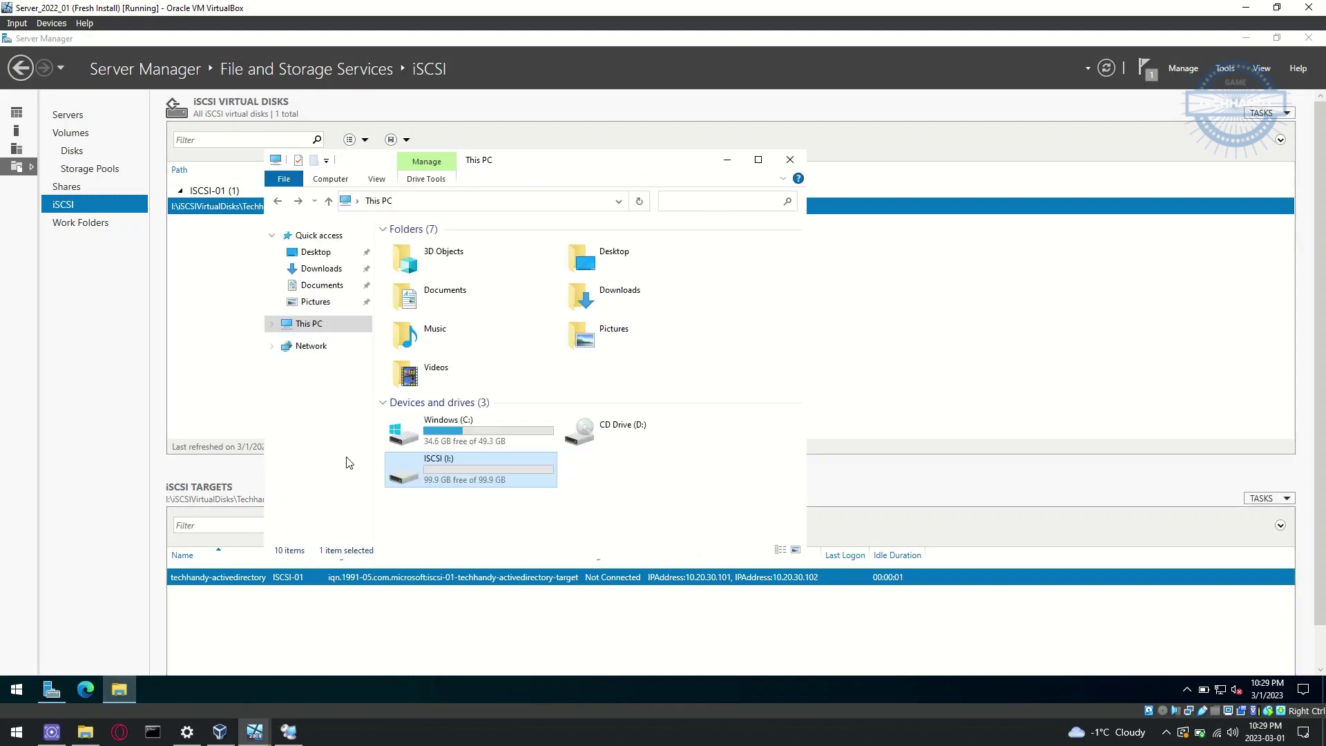
{"action": "double_click", "coordinate": [504, 468]}
{"action": "double_click", "coordinate": [437, 246]}
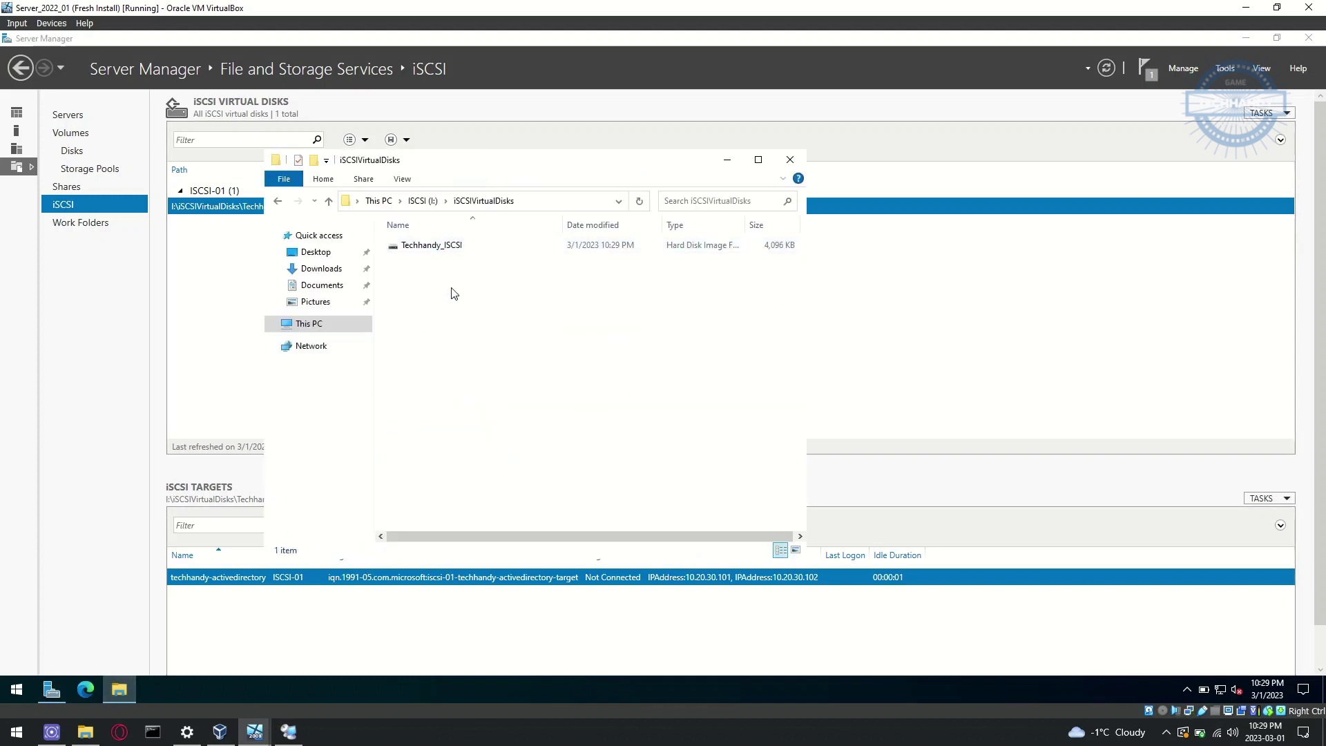
{"action": "left_click", "coordinate": [729, 165]}
Launch iSCSI Initiator on DC01, approving UAC, starting the iSCSI service and unblocking it in the firewall.
{"action": "left_click", "coordinate": [289, 731]}
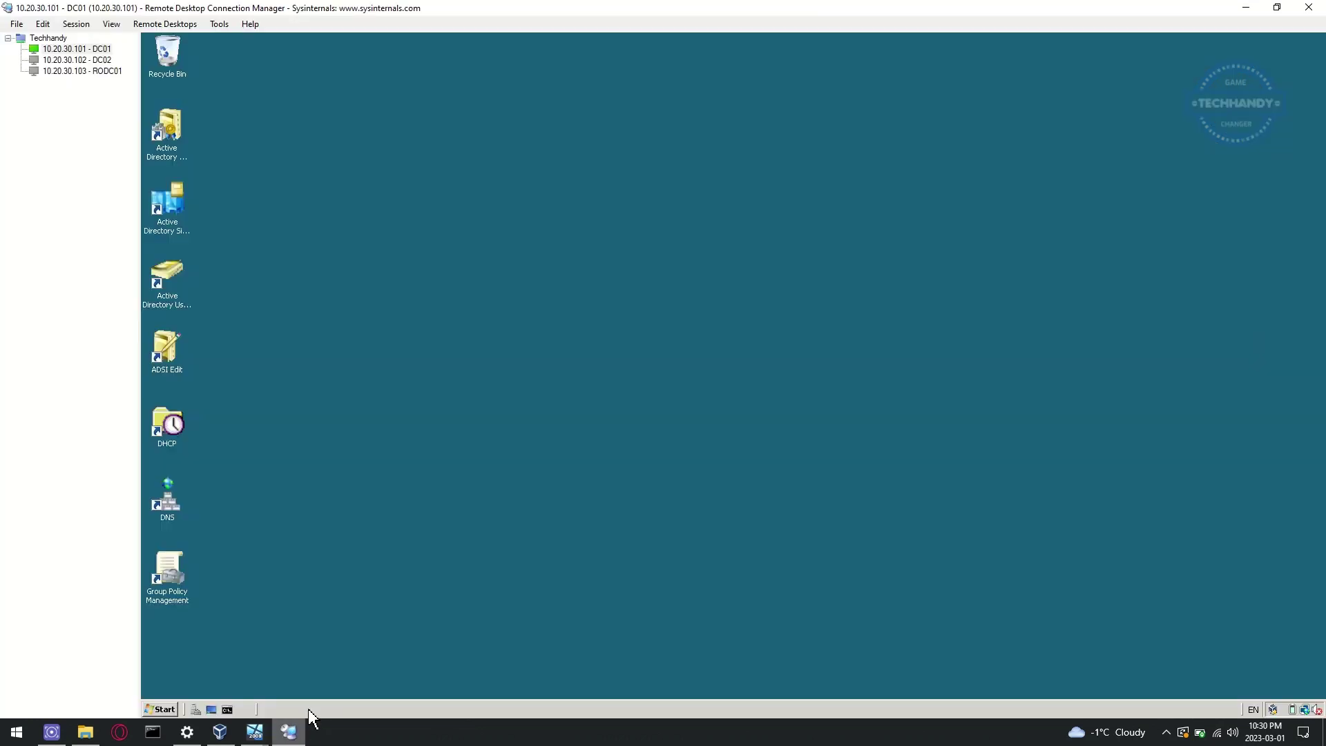
{"action": "left_click", "coordinate": [166, 709]}
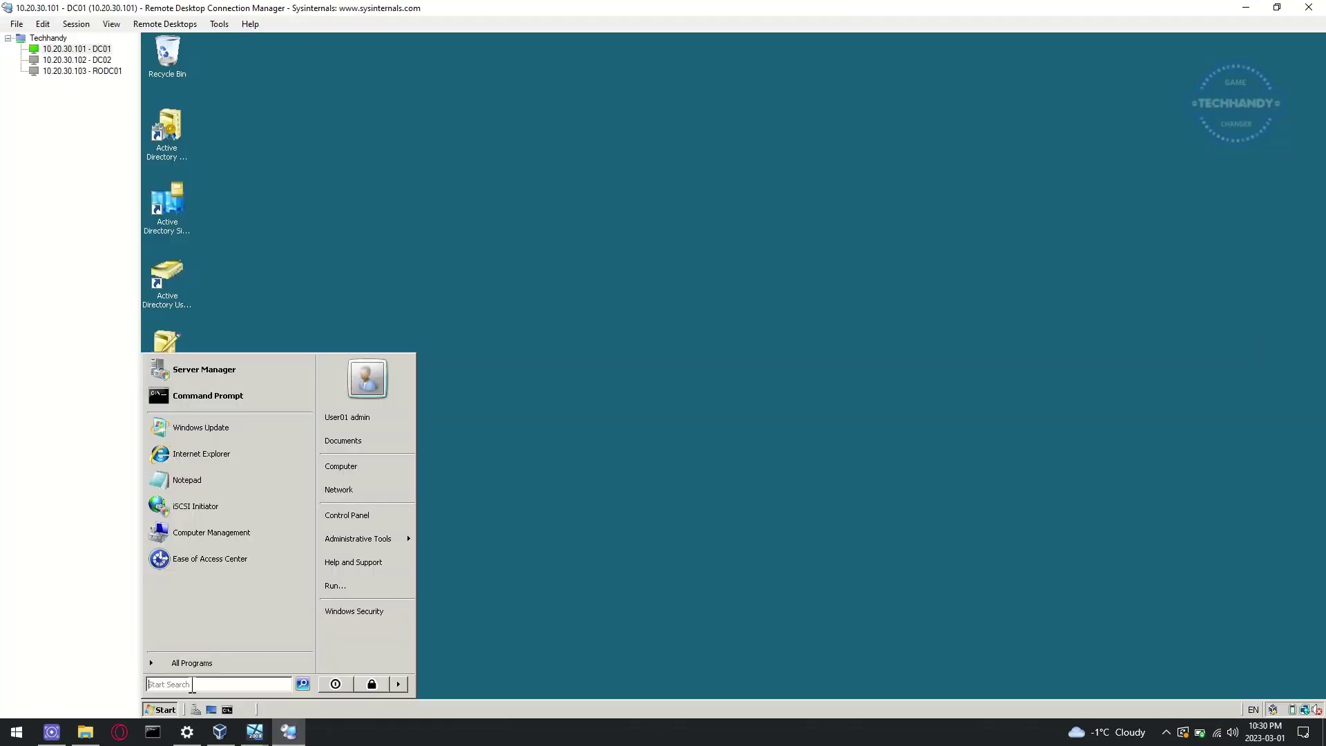
{"action": "type", "text": "iscsi"}
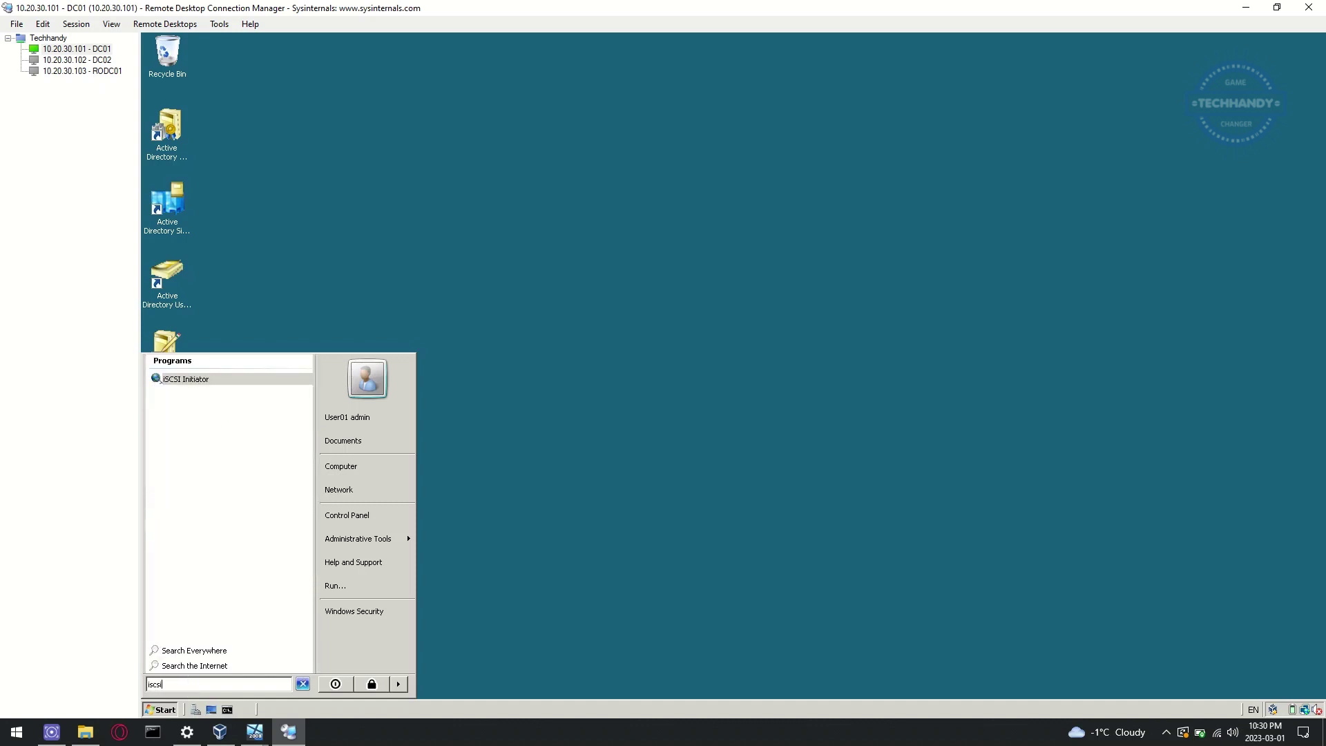
{"action": "left_click", "coordinate": [202, 382]}
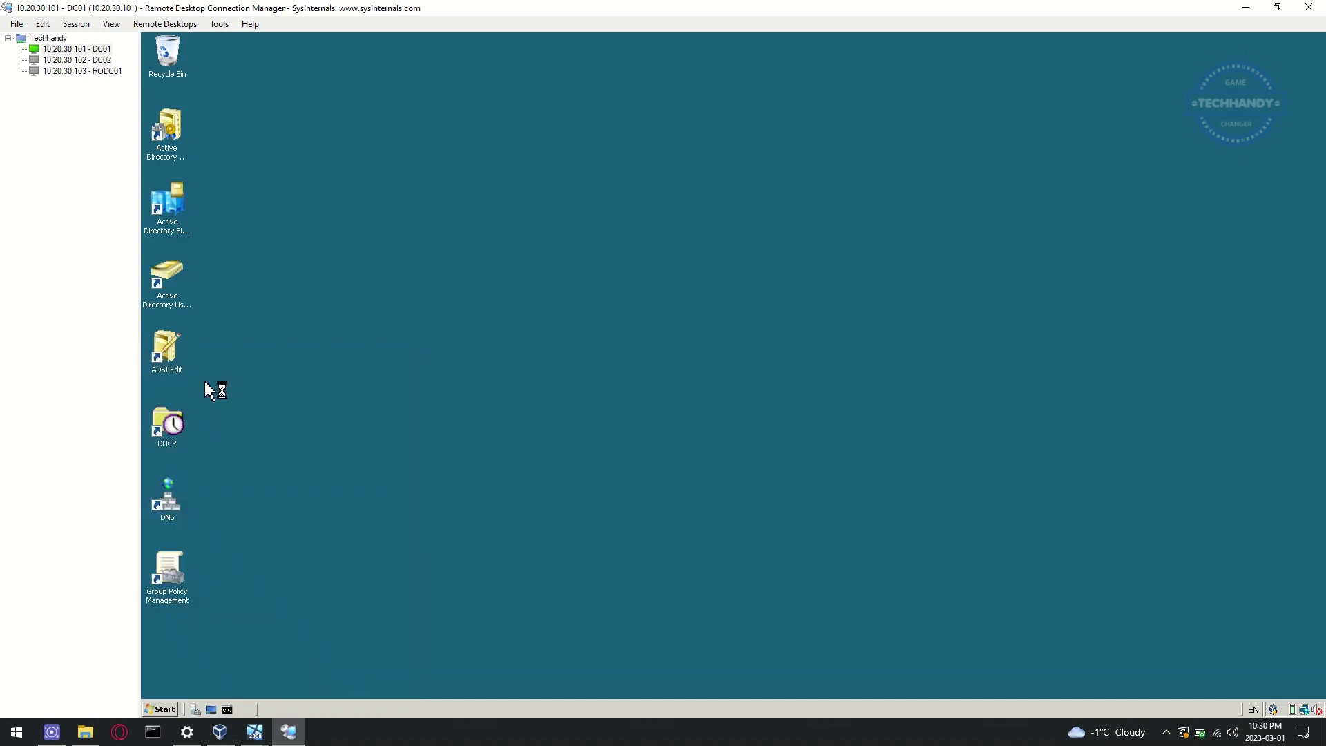
{"action": "left_click", "coordinate": [340, 546]}
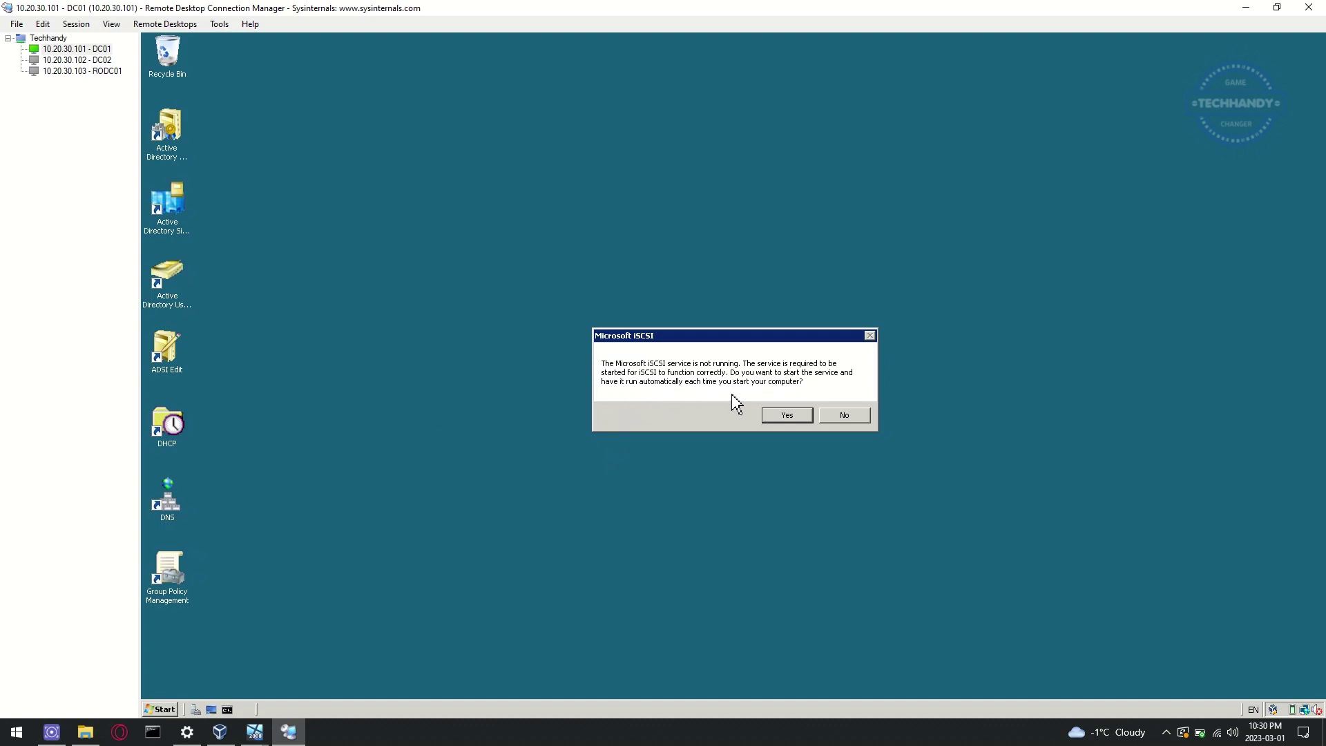
{"action": "left_click", "coordinate": [782, 417]}
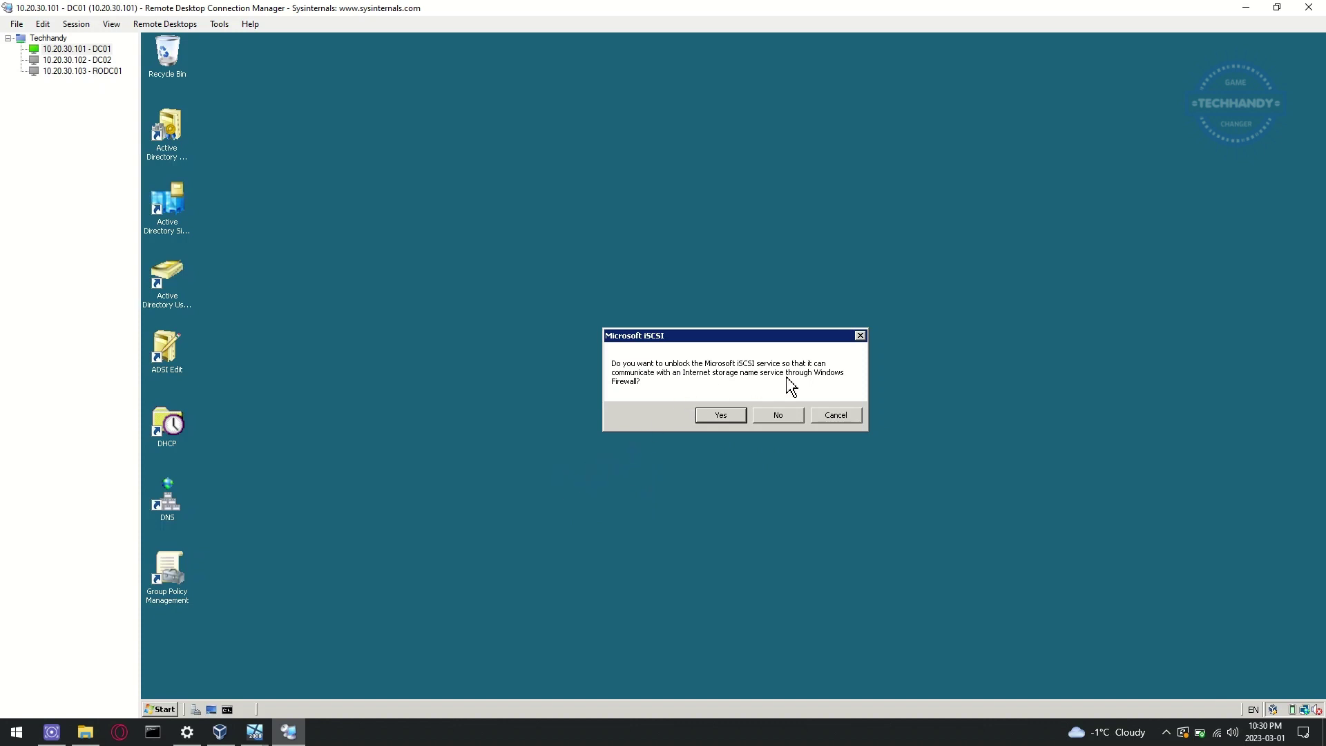
{"action": "left_click", "coordinate": [716, 414]}
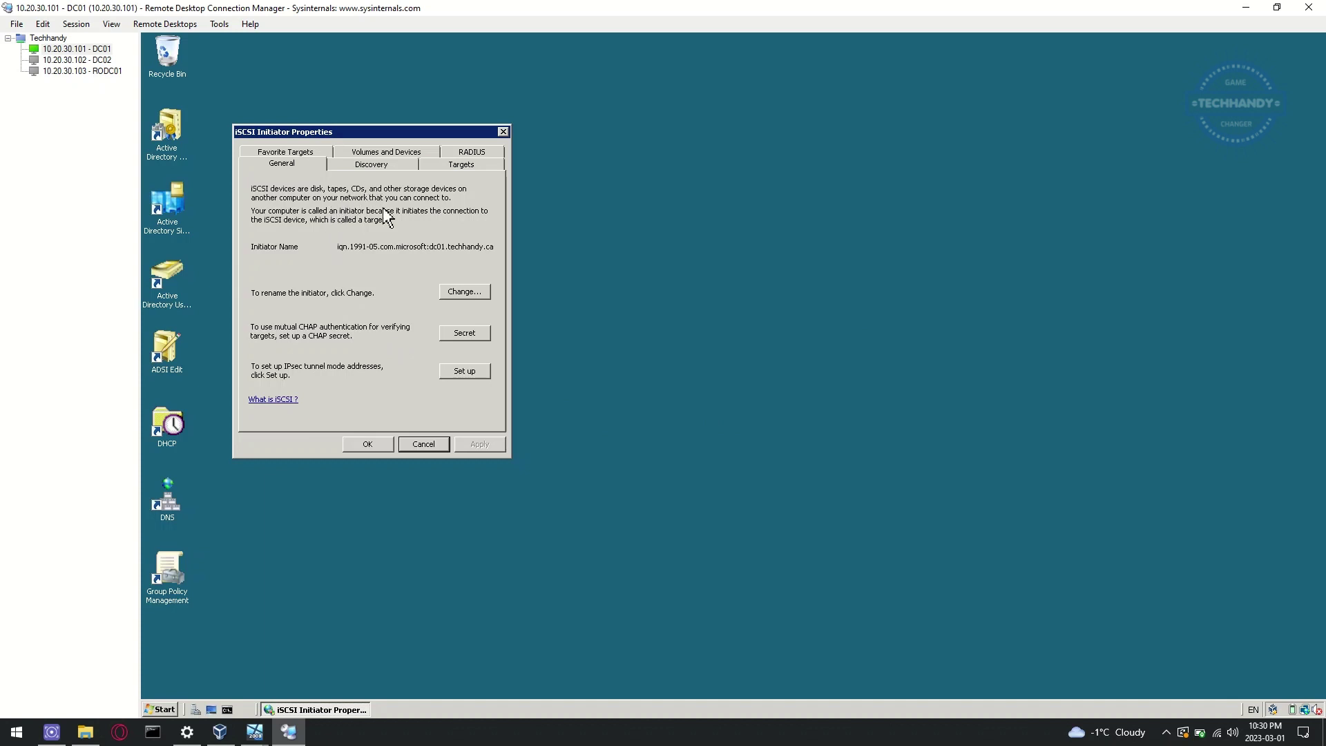
Begin adding a target portal on DC01 and look up the Server 2022 VM's IP address.
{"action": "left_click", "coordinate": [375, 164]}
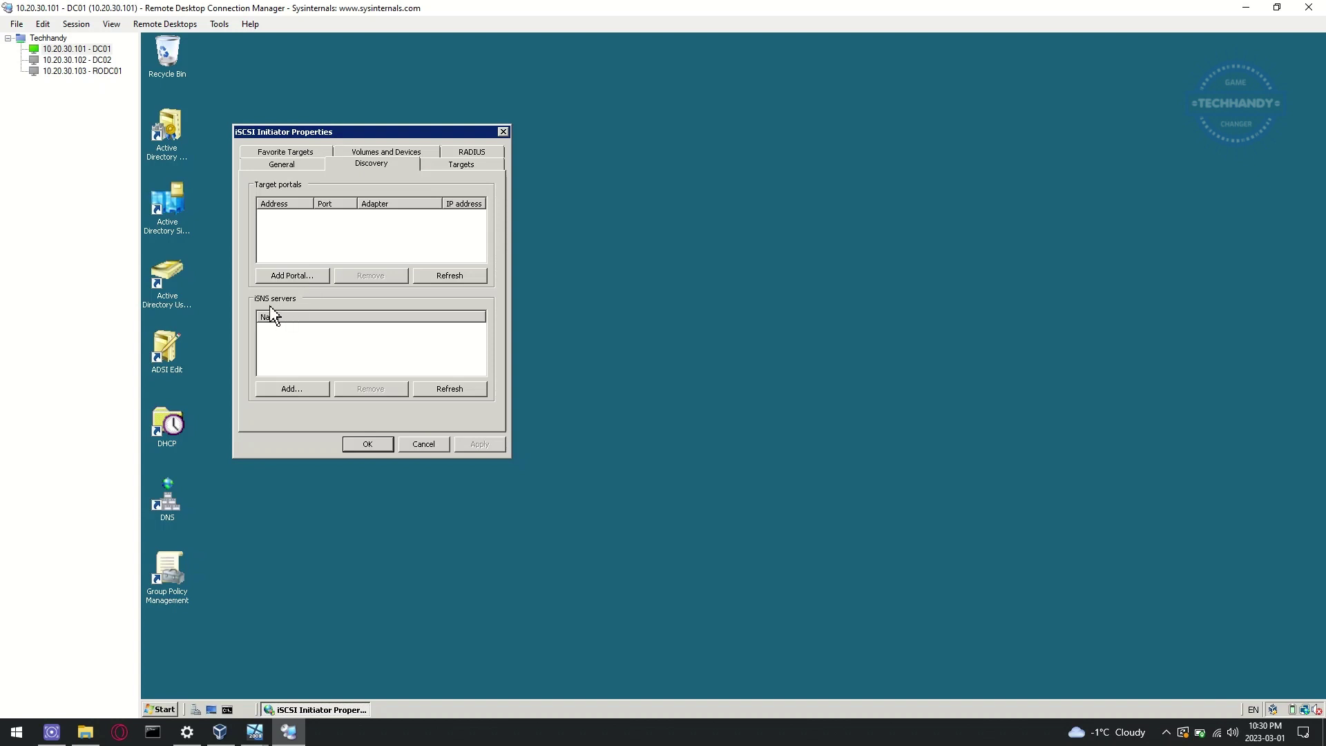
{"action": "left_click", "coordinate": [472, 168]}
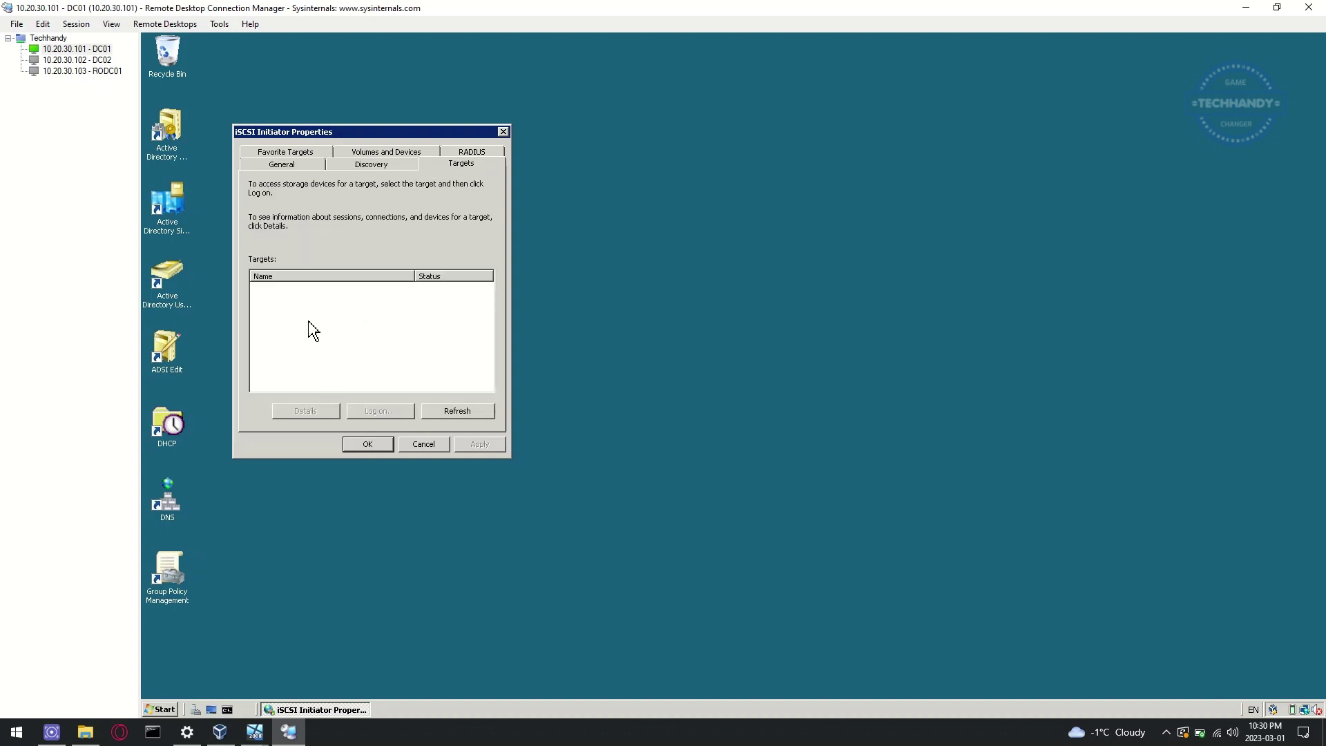
{"action": "left_click", "coordinate": [397, 167]}
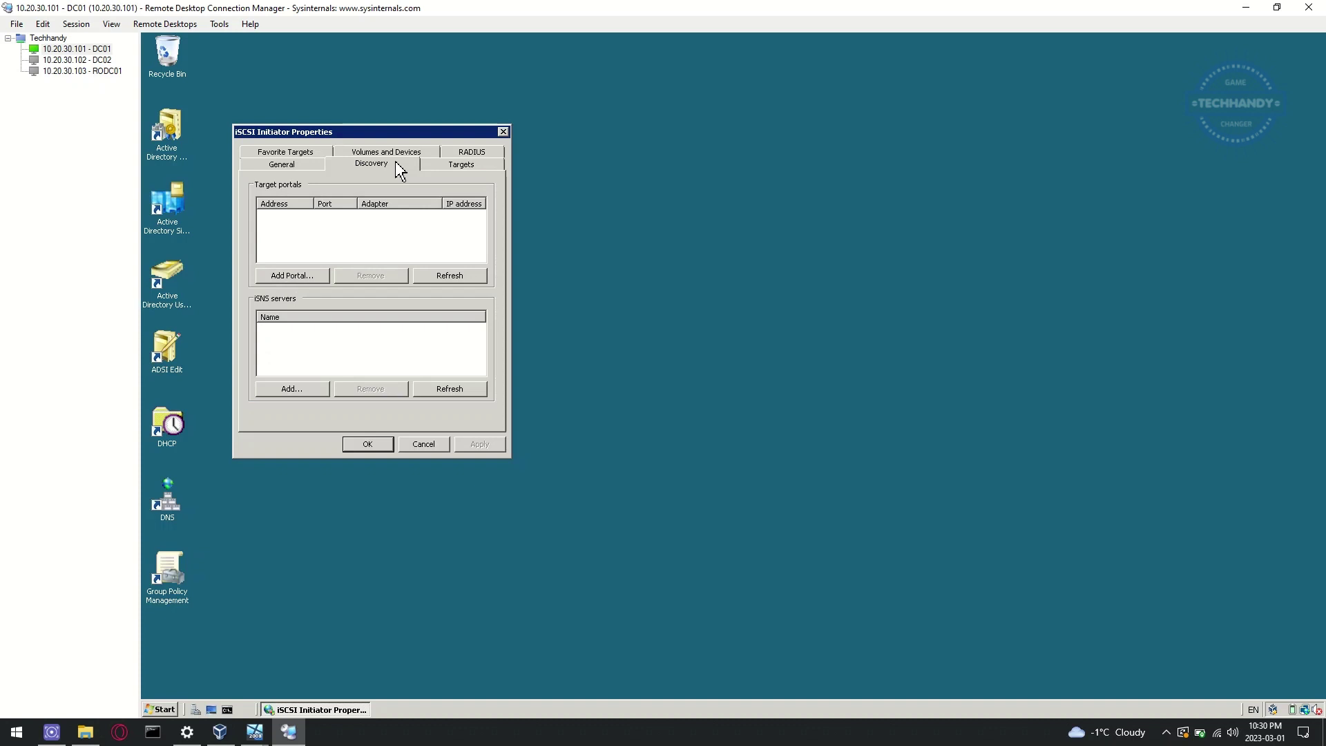
{"action": "left_click", "coordinate": [305, 277]}
{"action": "left_click_drag", "start_coordinate": [397, 153], "coordinate": [586, 198]}
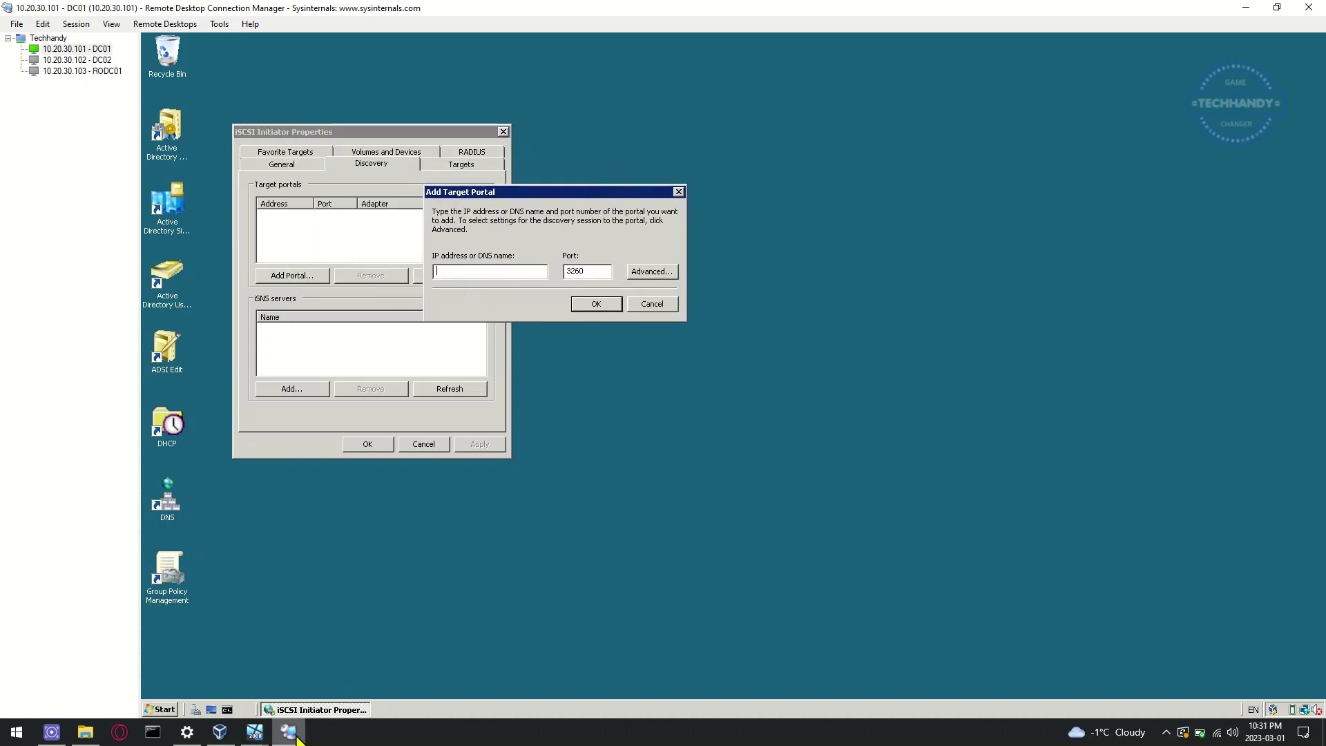
{"action": "left_click", "coordinate": [311, 666]}
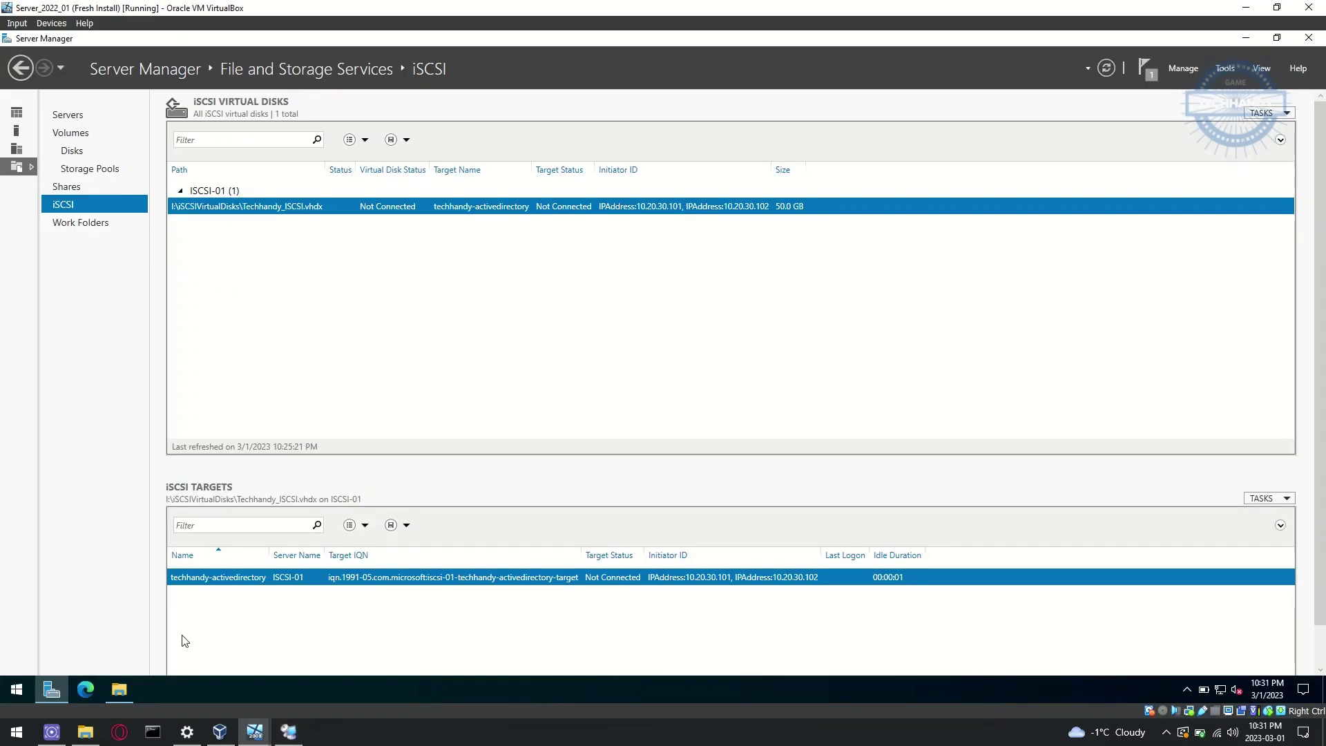
{"action": "left_click", "coordinate": [26, 132]}
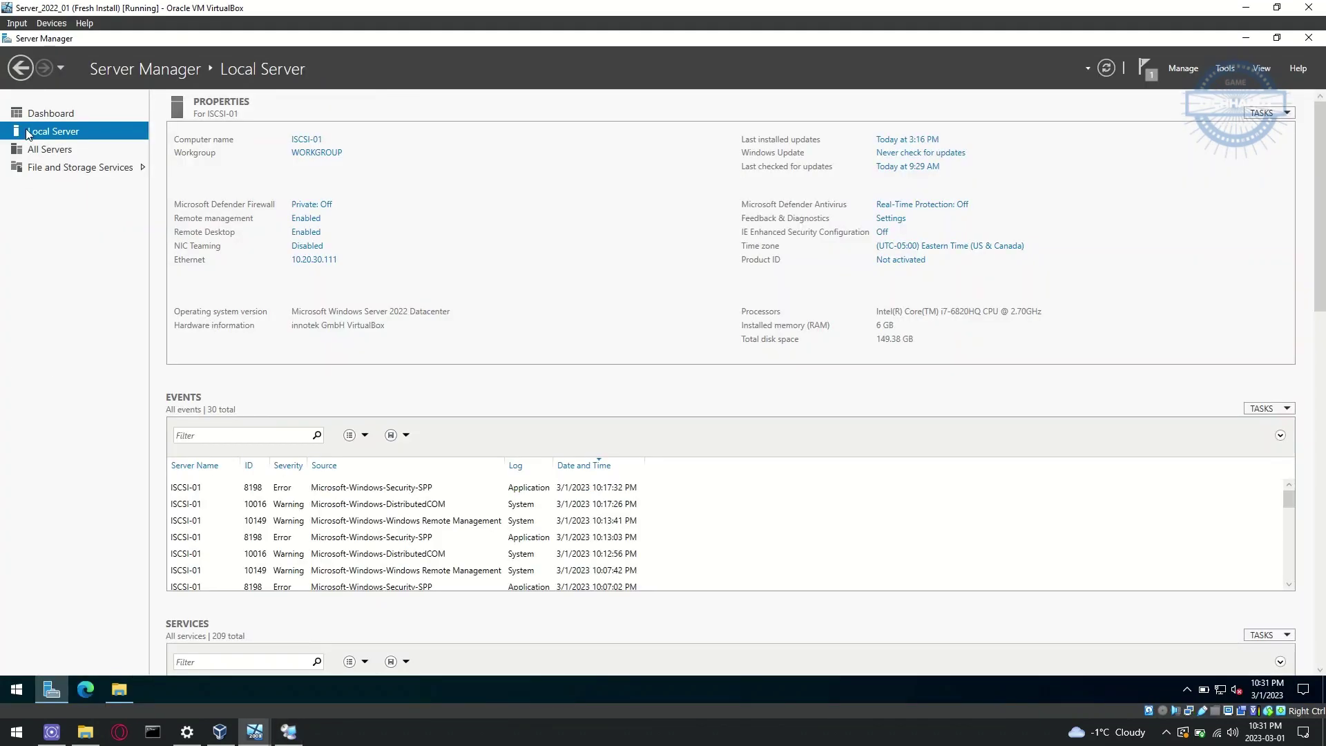
{"action": "left_click", "coordinate": [288, 732]}
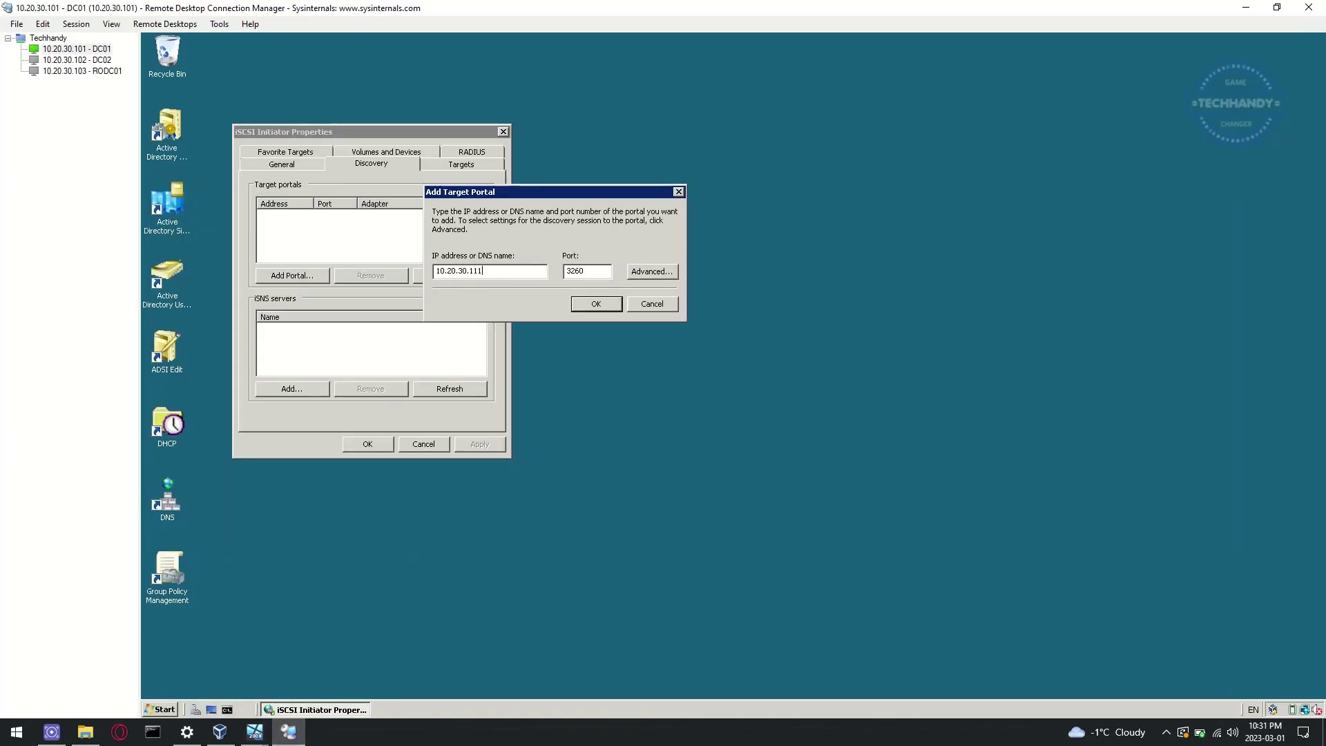
Add portal 10.20.30.111 on port 3260, refresh, and confirm the ISCSI-01 Techhandy target shows Inactive.
{"action": "left_click", "coordinate": [595, 304]}
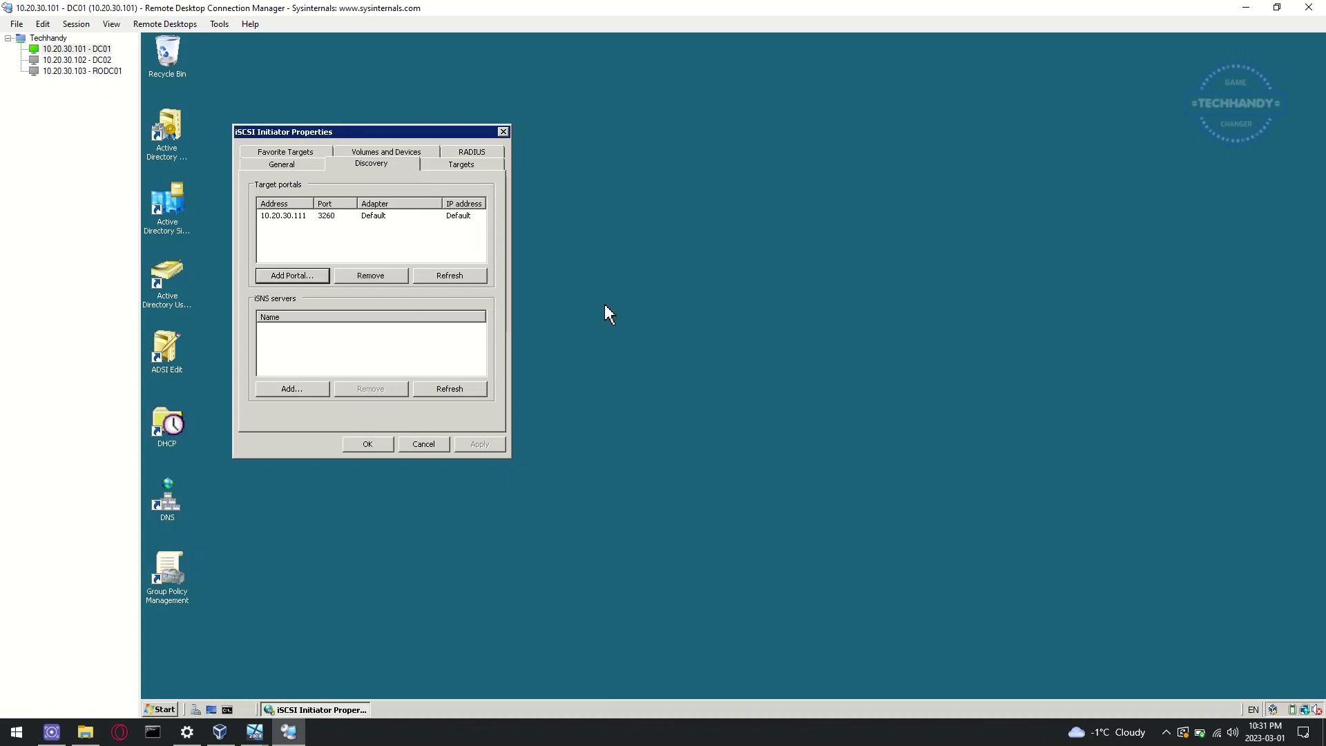
{"action": "left_click", "coordinate": [450, 279]}
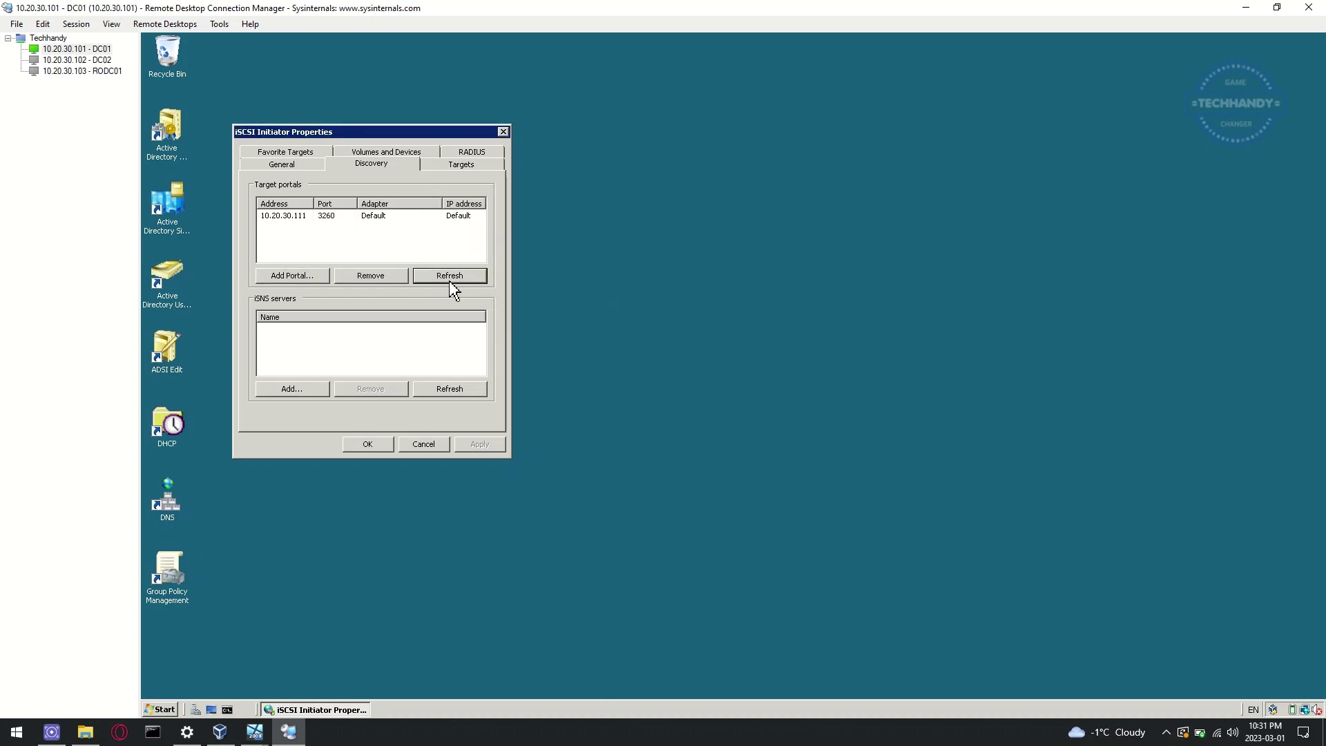
{"action": "left_click", "coordinate": [471, 153]}
{"action": "left_click", "coordinate": [428, 152]}
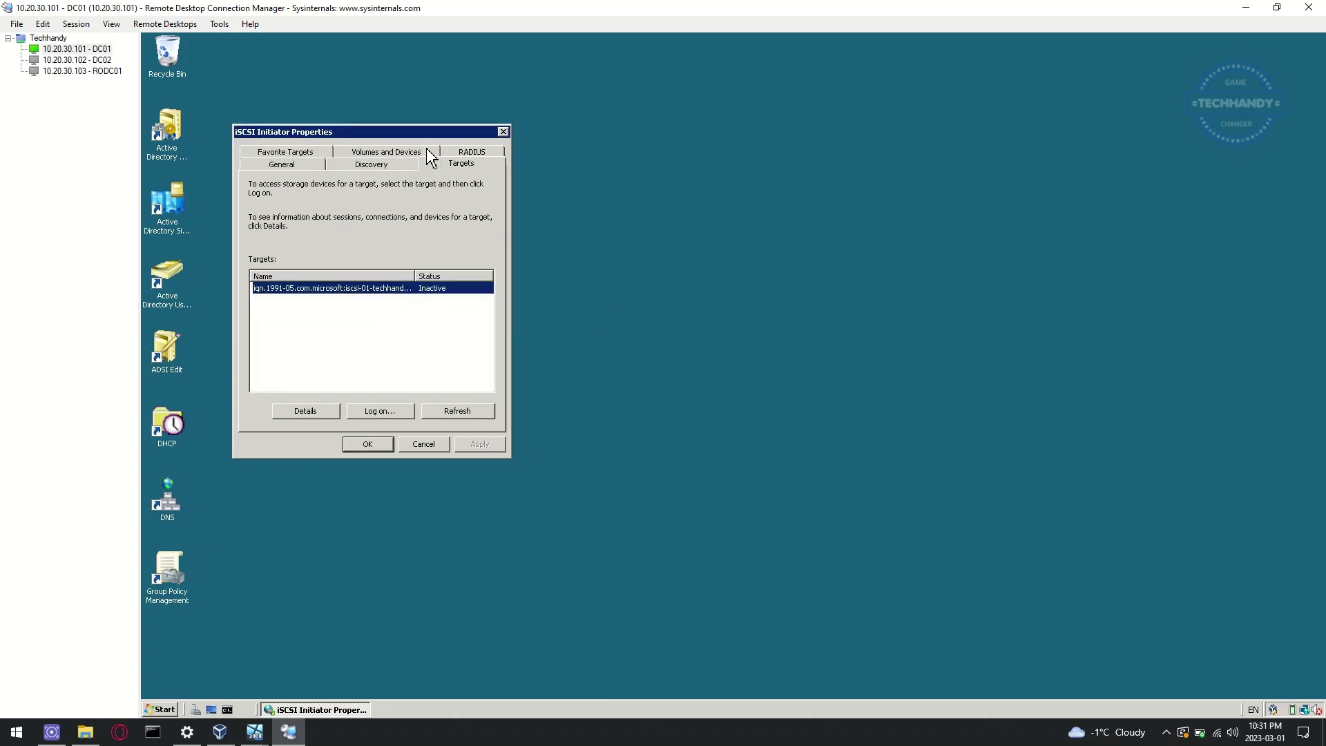
{"action": "left_click_drag", "start_coordinate": [416, 277], "coordinate": [433, 276]}
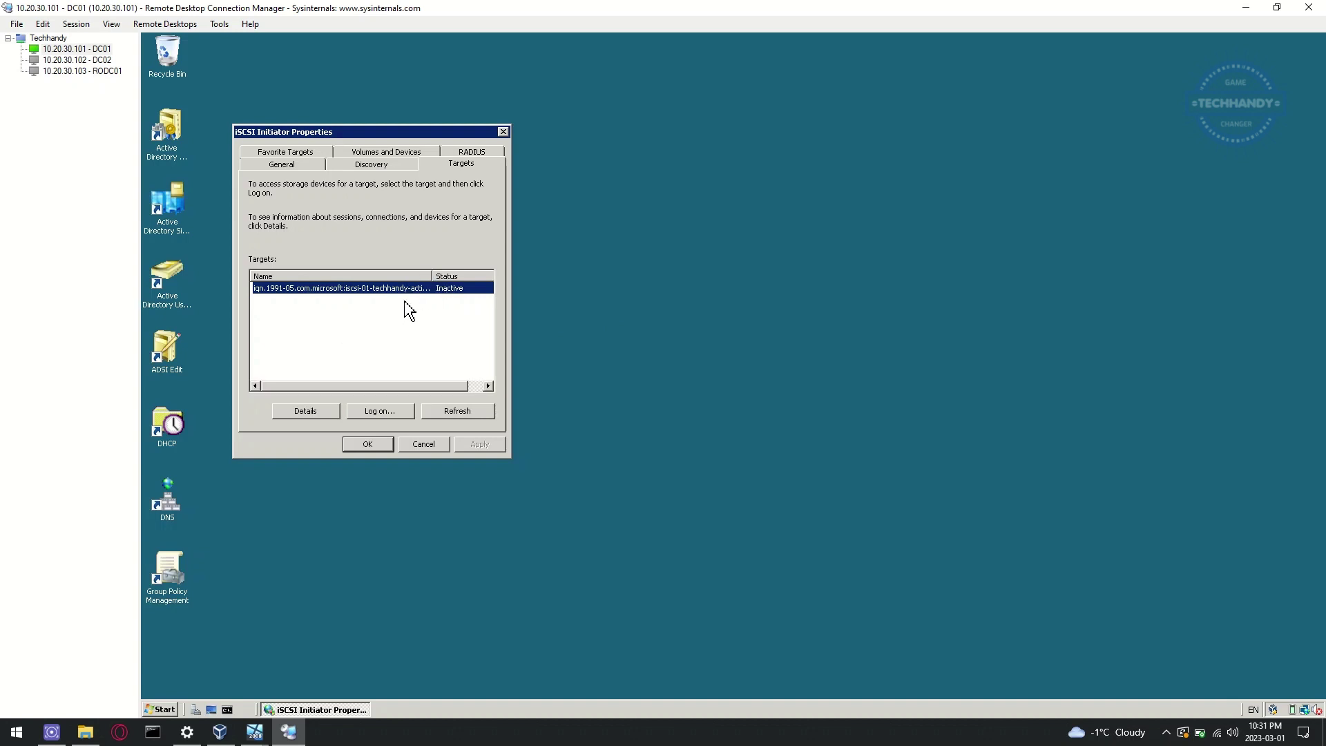
{"action": "left_click", "coordinate": [379, 447]}
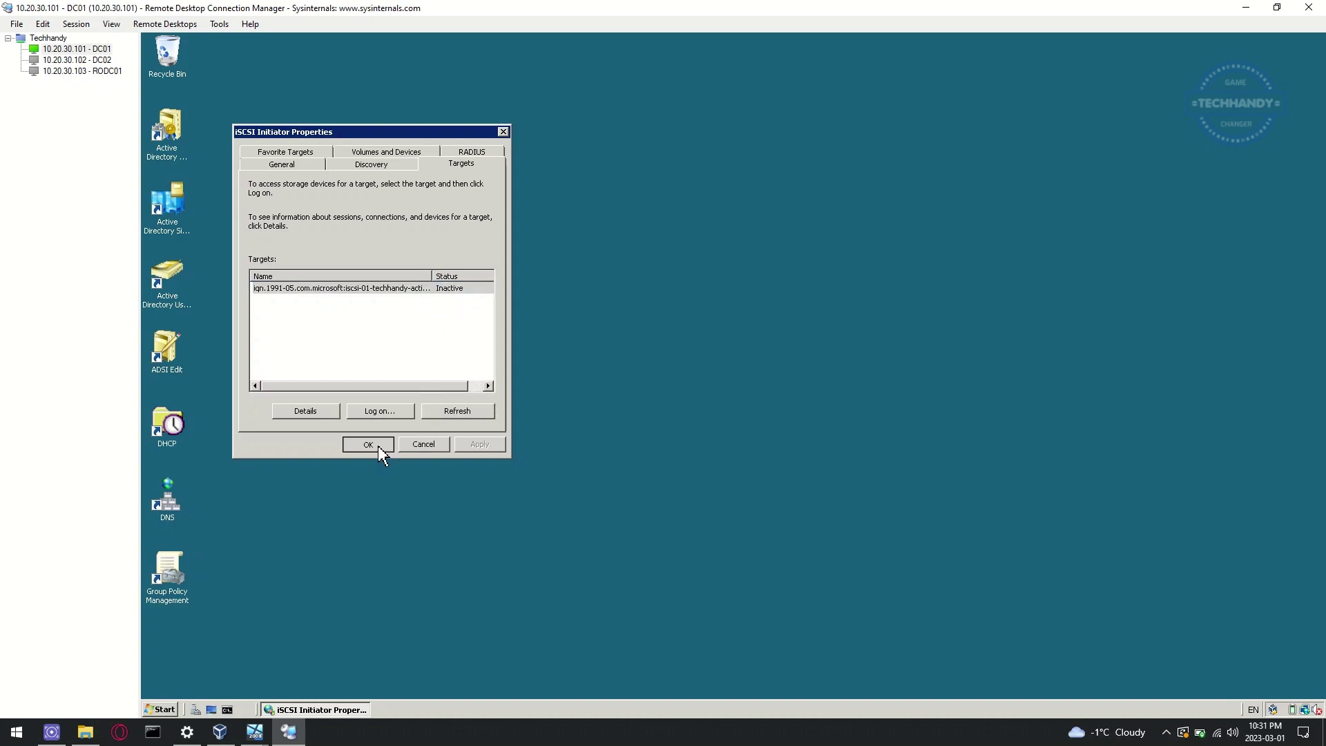
{"action": "right_click", "coordinate": [350, 387]}
Open the Computer window on DC01 to view its drives.
{"action": "left_click", "coordinate": [373, 431]}
{"action": "left_click", "coordinate": [162, 709]}
{"action": "left_click", "coordinate": [355, 474]}
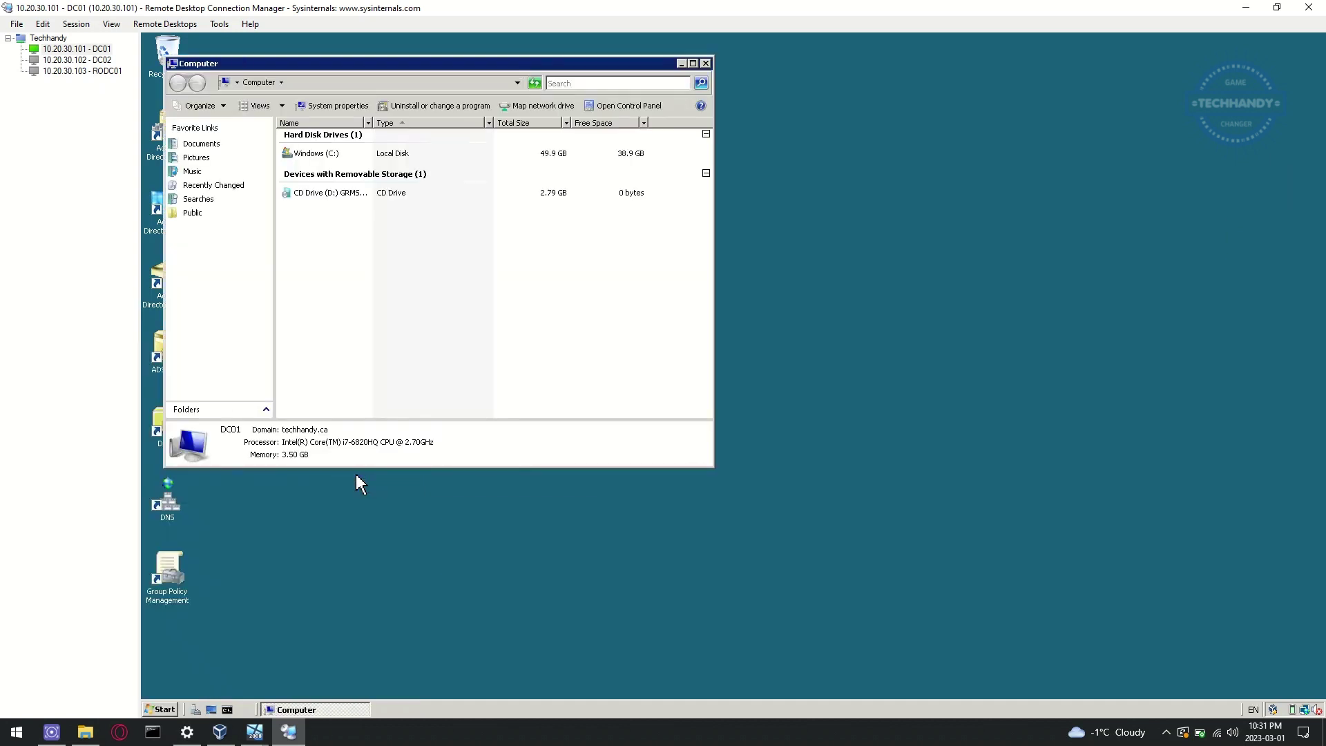
Launch Computer Management from a Start search, move it right, and open Disk Management.
{"action": "left_click", "coordinate": [161, 709]}
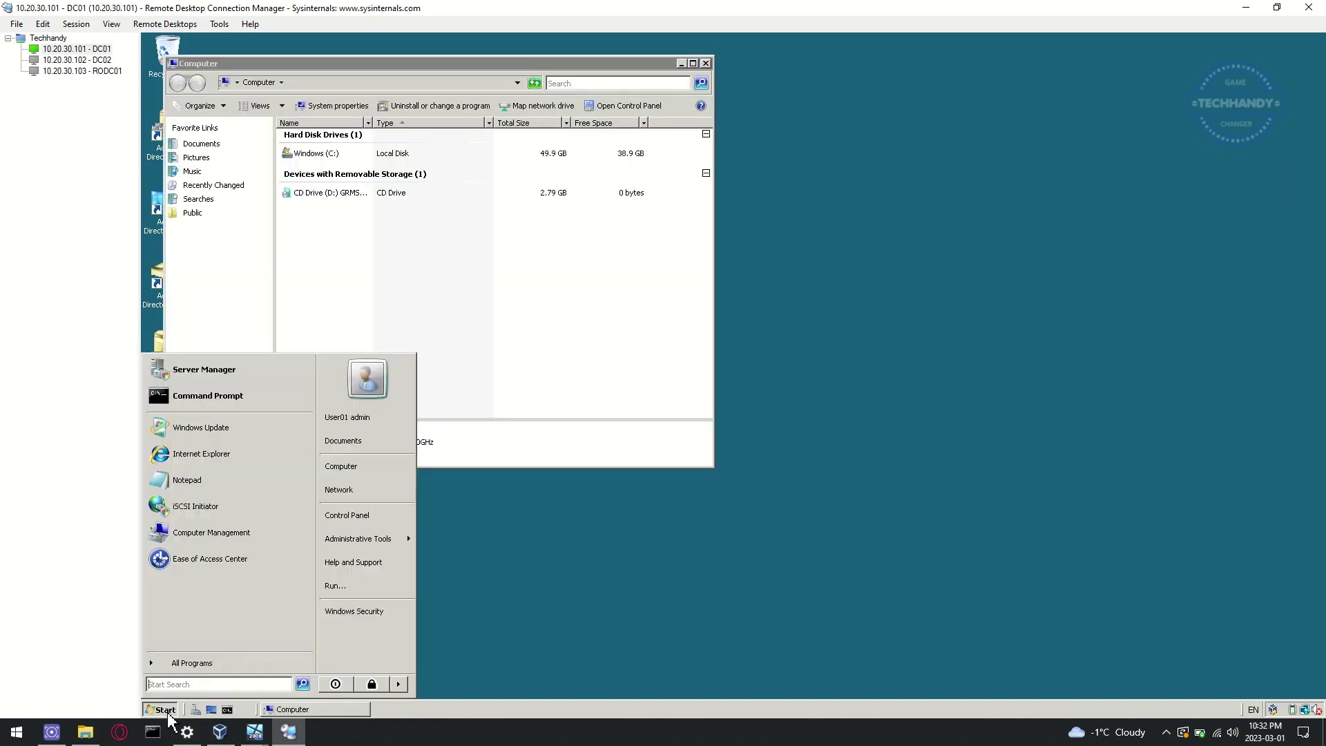
{"action": "type", "text": "dis"}
{"action": "key", "text": "BackSpace"}
{"action": "key", "text": "BackSpace"}
{"action": "key", "text": "BackSpace"}
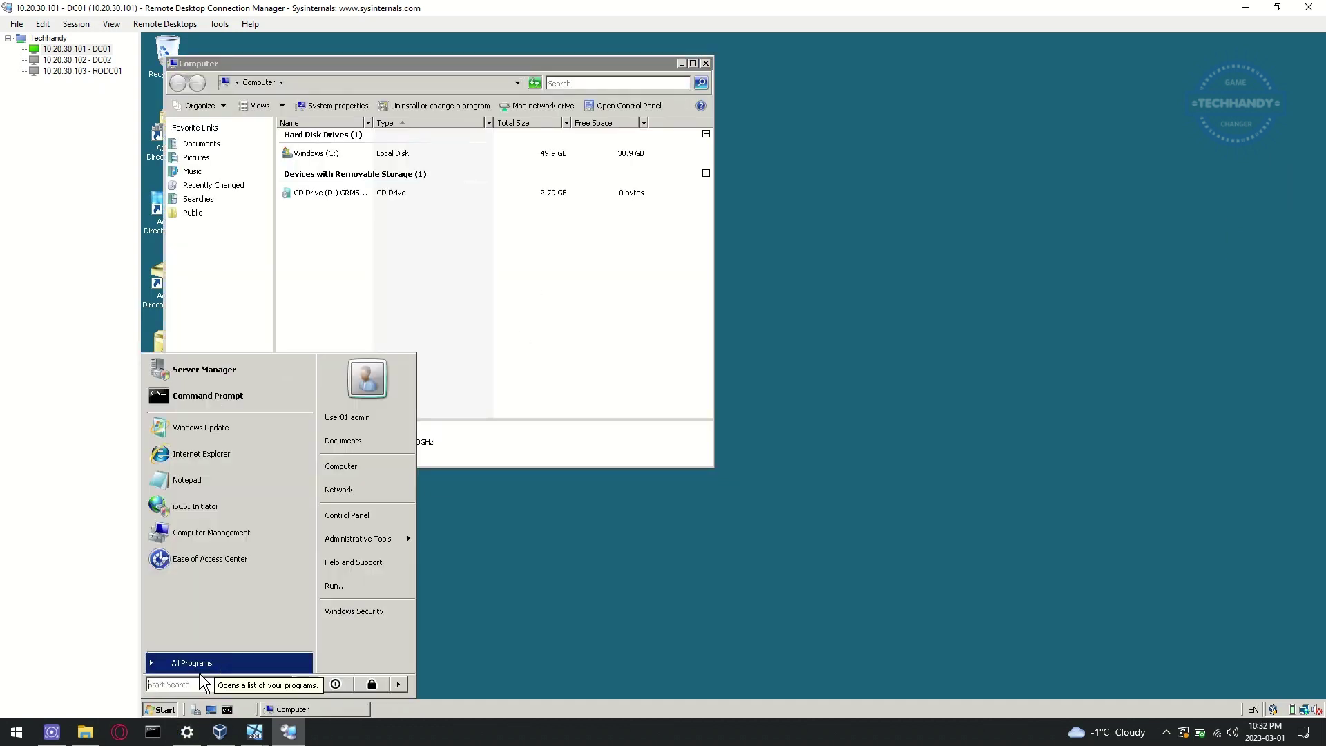
{"action": "type", "text": "computer"}
{"action": "key", "text": "Return"}
{"action": "left_click", "coordinate": [335, 546]}
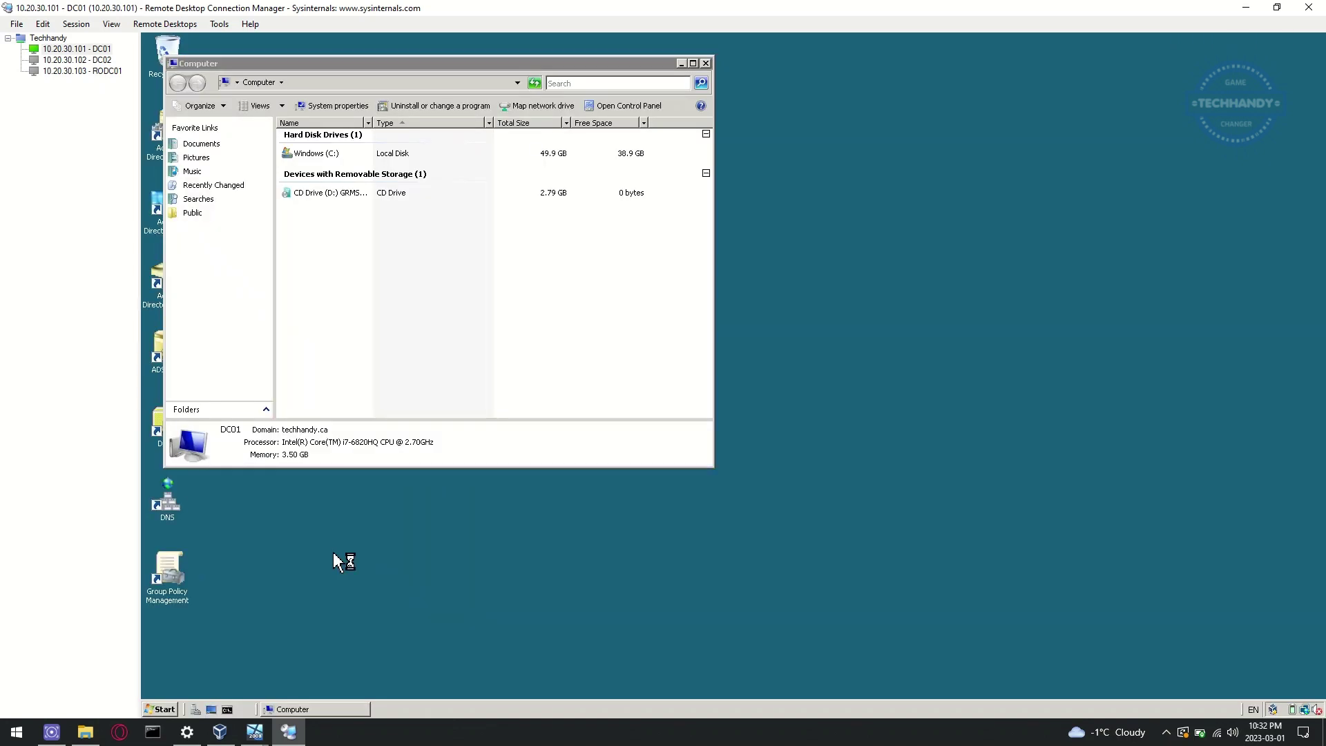
{"action": "left_click_drag", "start_coordinate": [423, 104], "coordinate": [852, 172]}
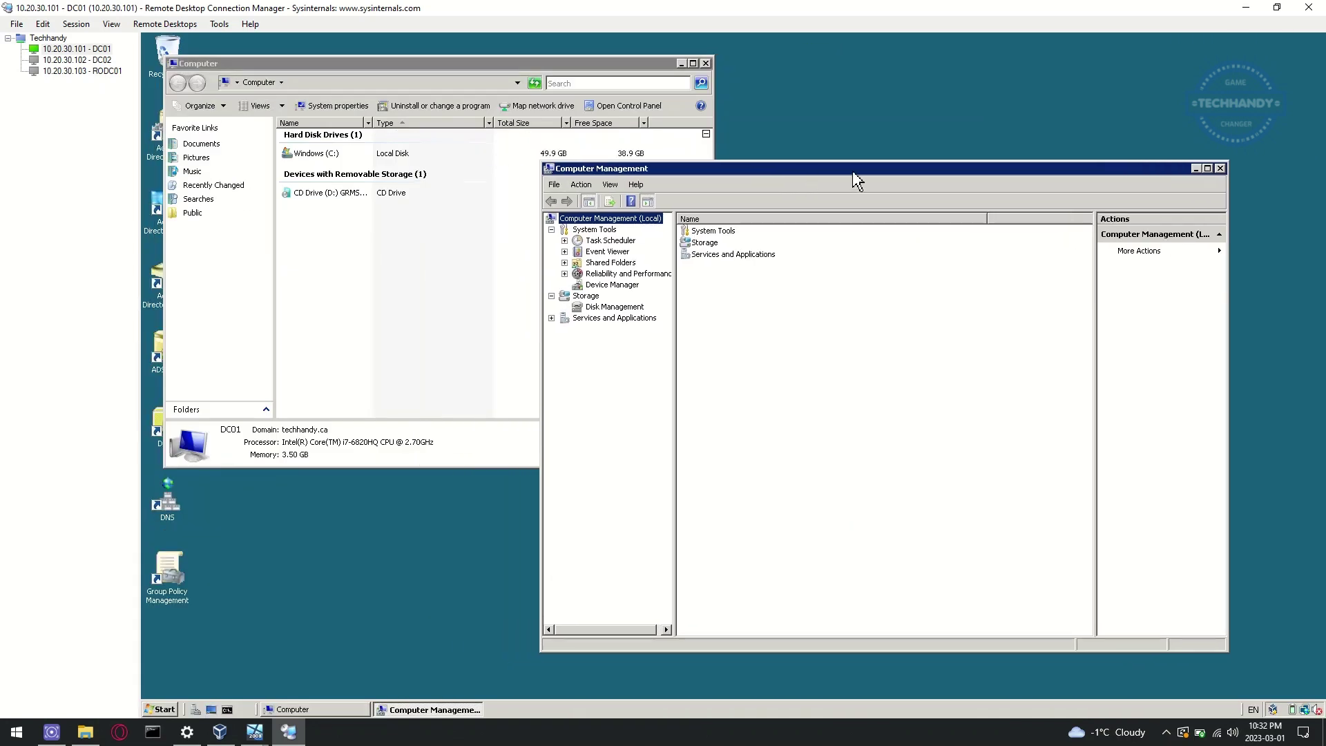
{"action": "left_click", "coordinate": [615, 306]}
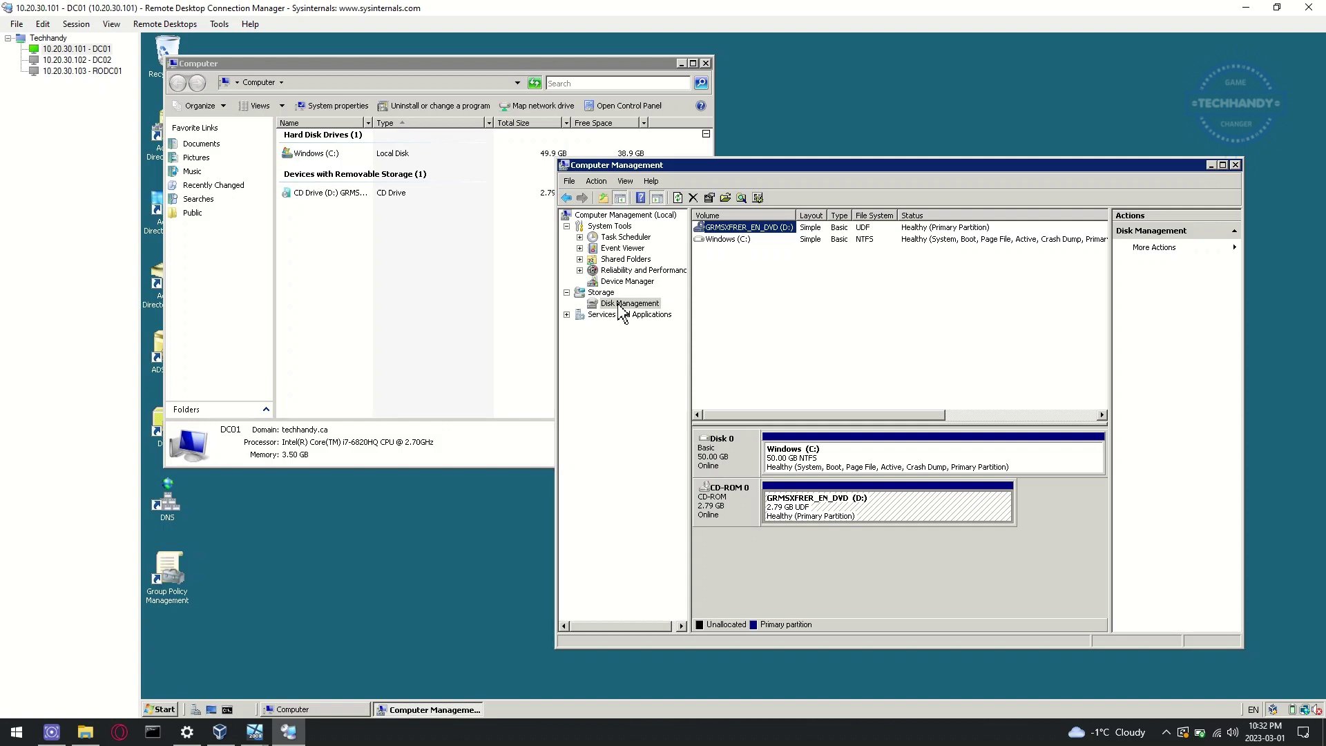
{"action": "left_click", "coordinate": [729, 239]}
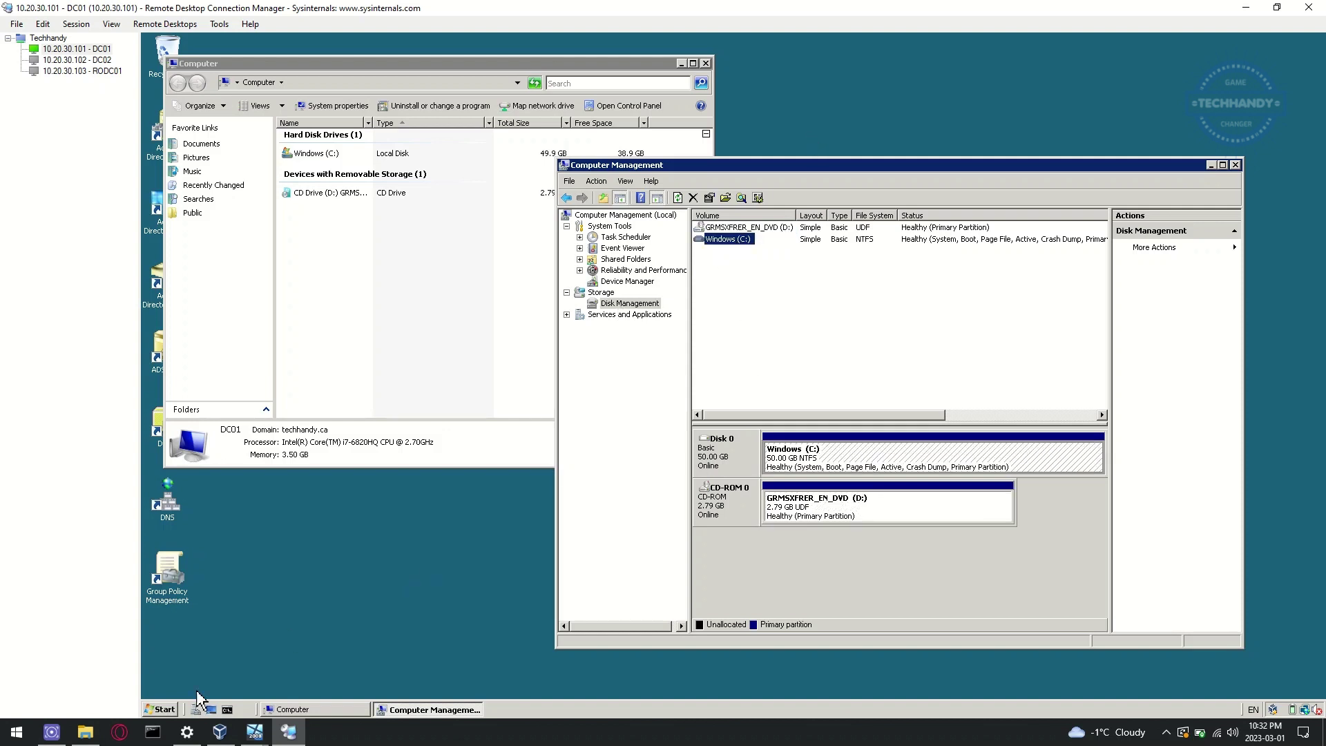
Log DC01 on to the inactive iSCSI target with the connection restored automatically.
{"action": "left_click", "coordinate": [158, 710]}
{"action": "left_click", "coordinate": [221, 503]}
{"action": "left_click", "coordinate": [349, 545]}
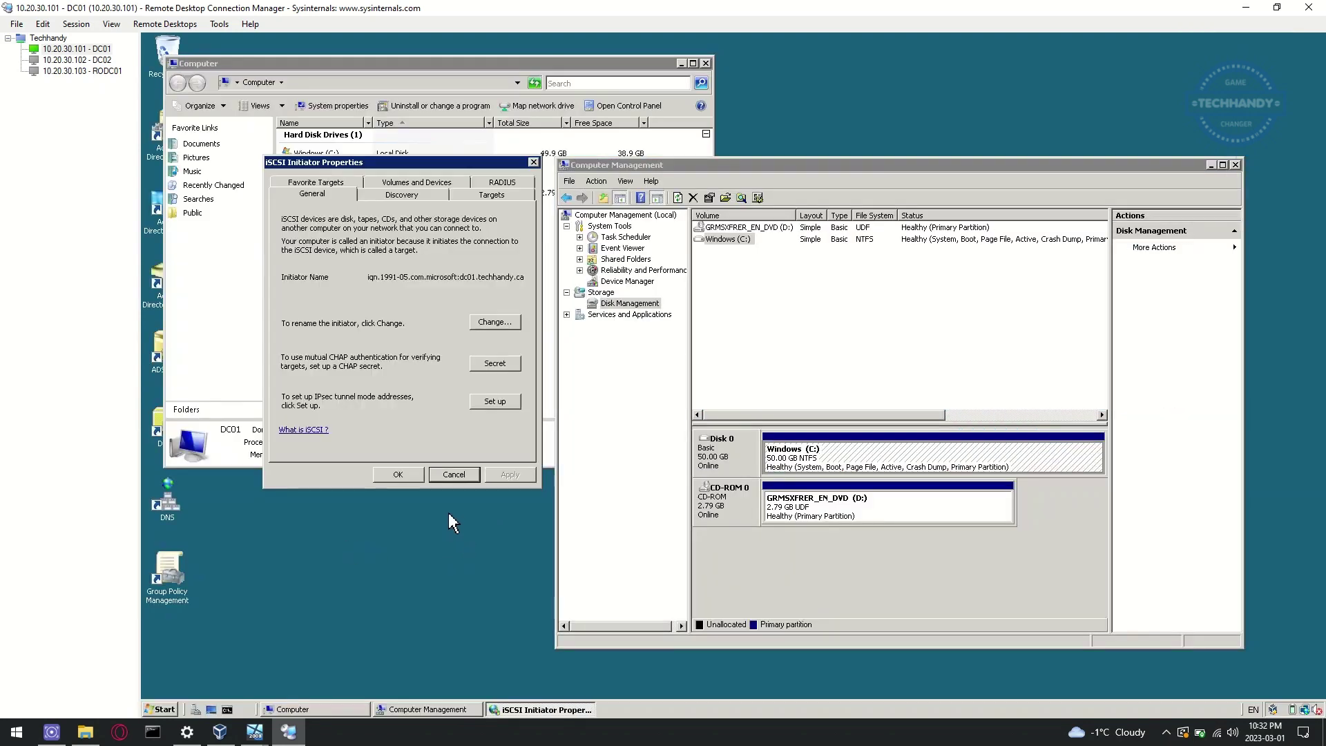
{"action": "left_click", "coordinate": [472, 196]}
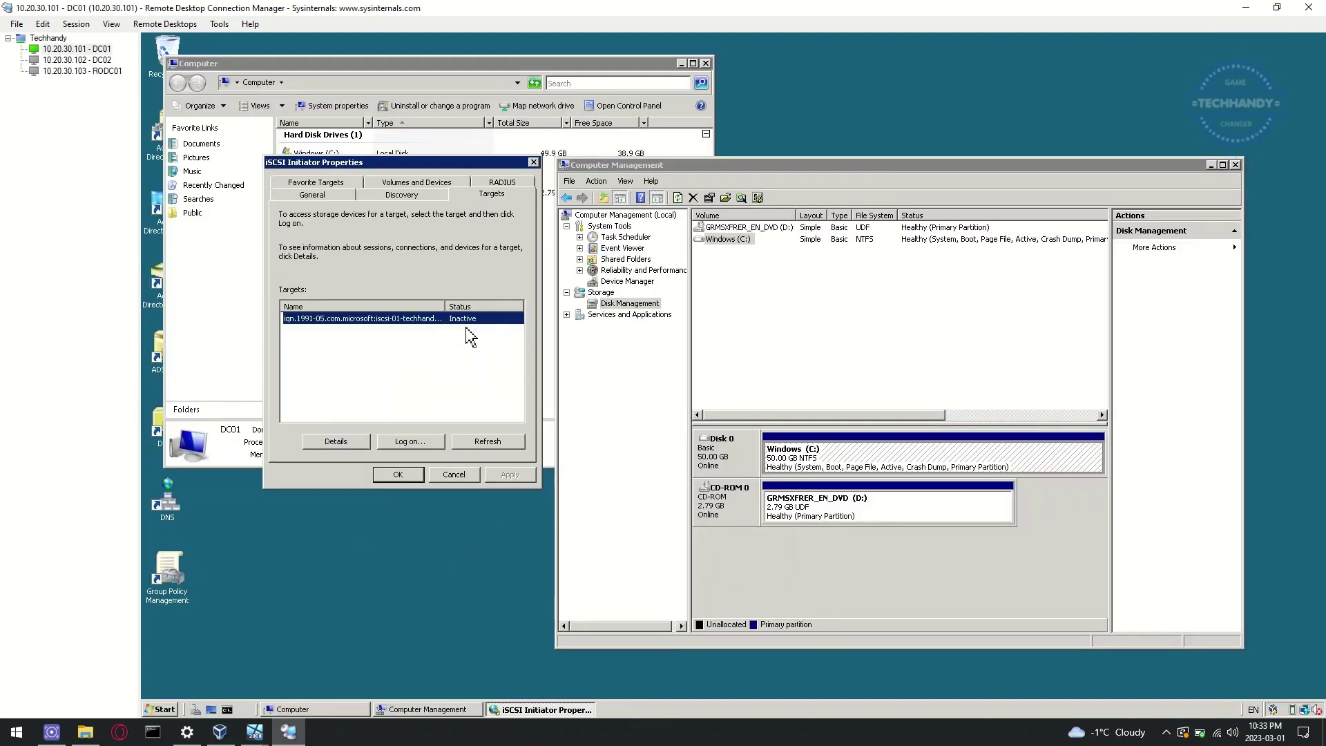
{"action": "left_click", "coordinate": [430, 444]}
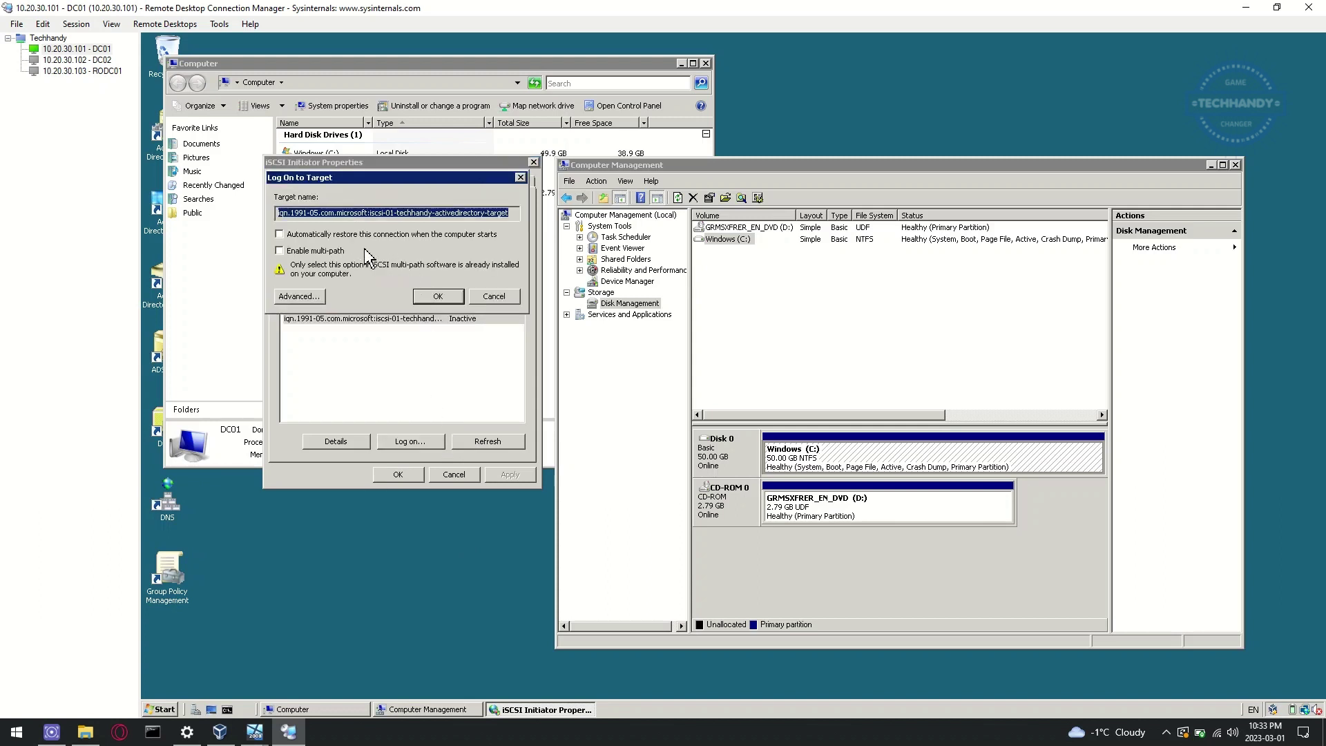
{"action": "left_click", "coordinate": [326, 234]}
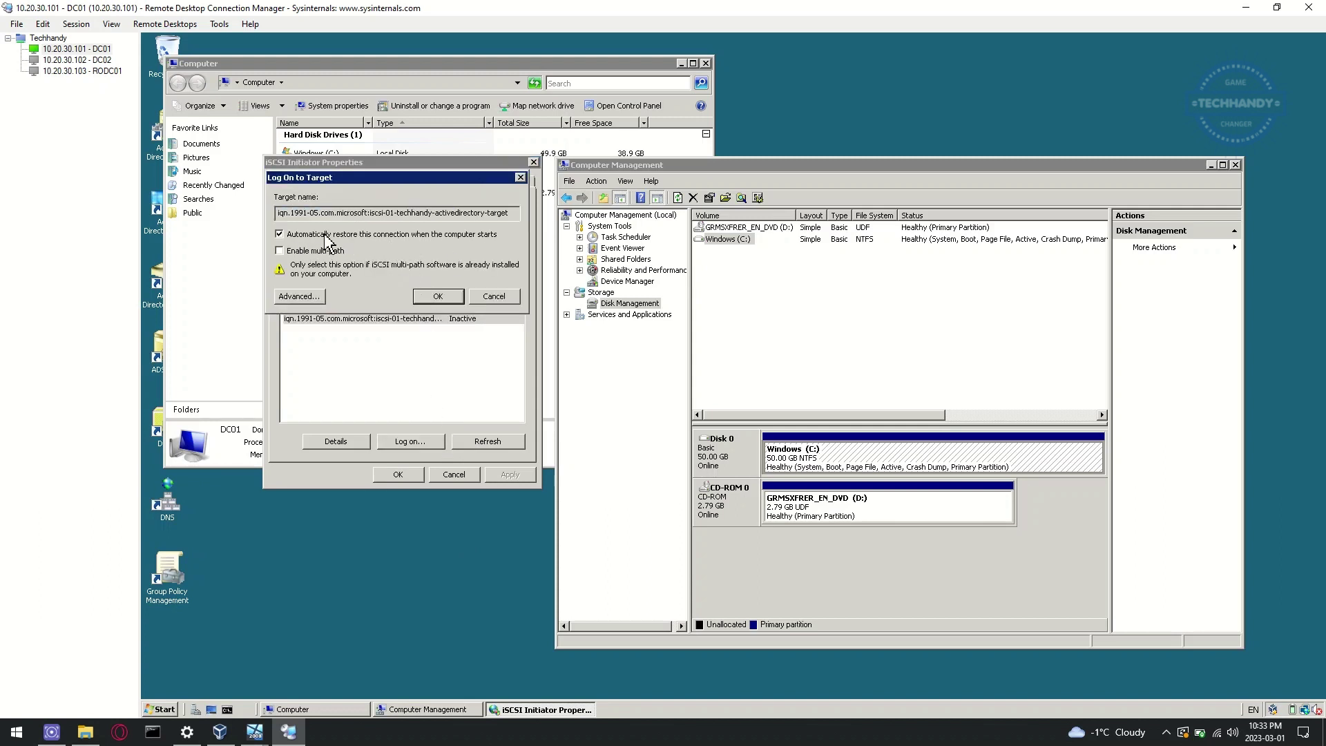
{"action": "left_click", "coordinate": [438, 296]}
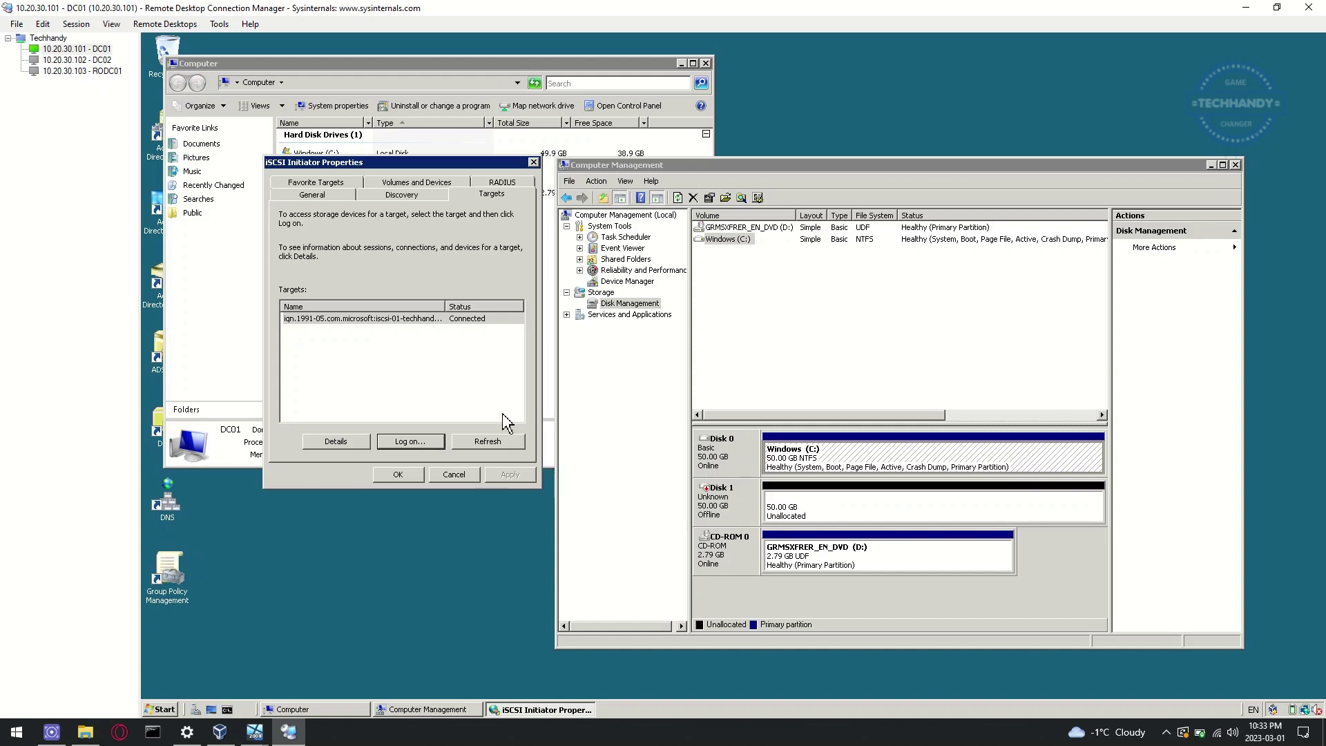
{"action": "left_click", "coordinate": [729, 511]}
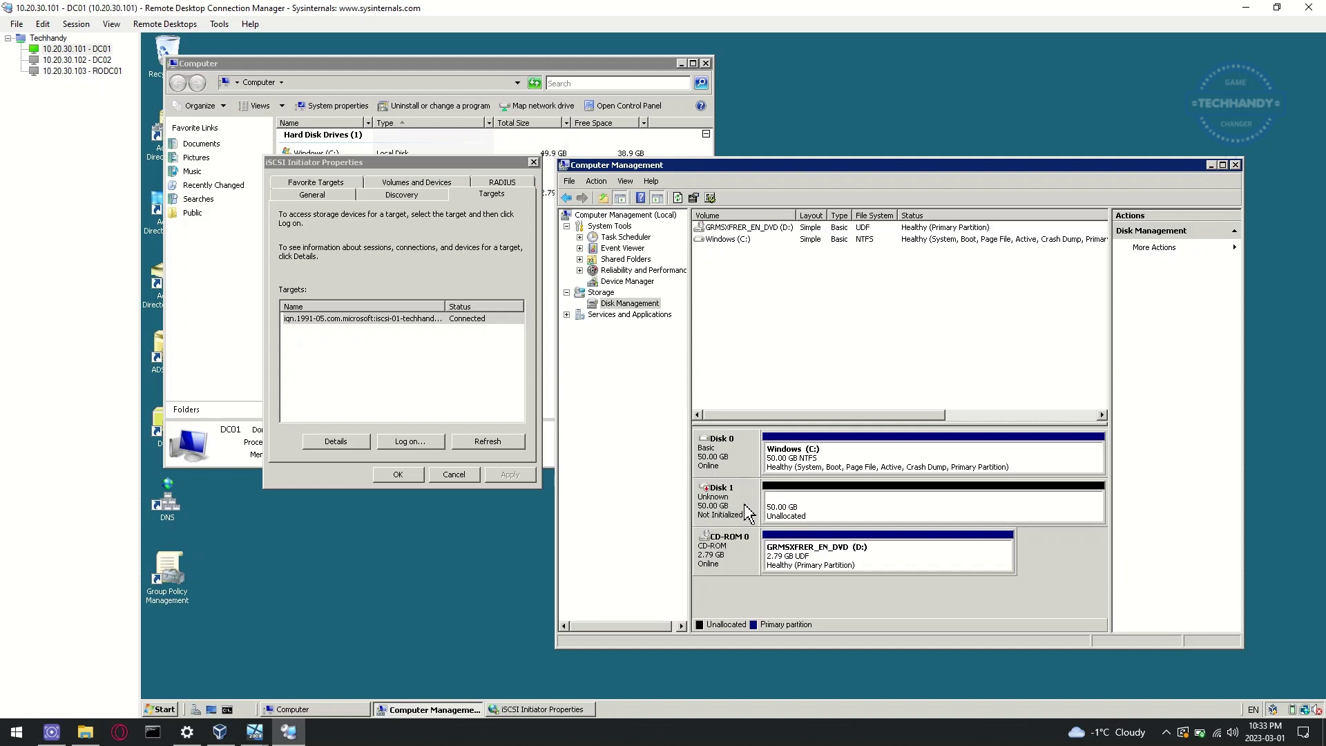
Initialize the new 50 GB Disk 1 as MBR.
{"action": "right_click", "coordinate": [744, 504]}
{"action": "left_click", "coordinate": [766, 516]}
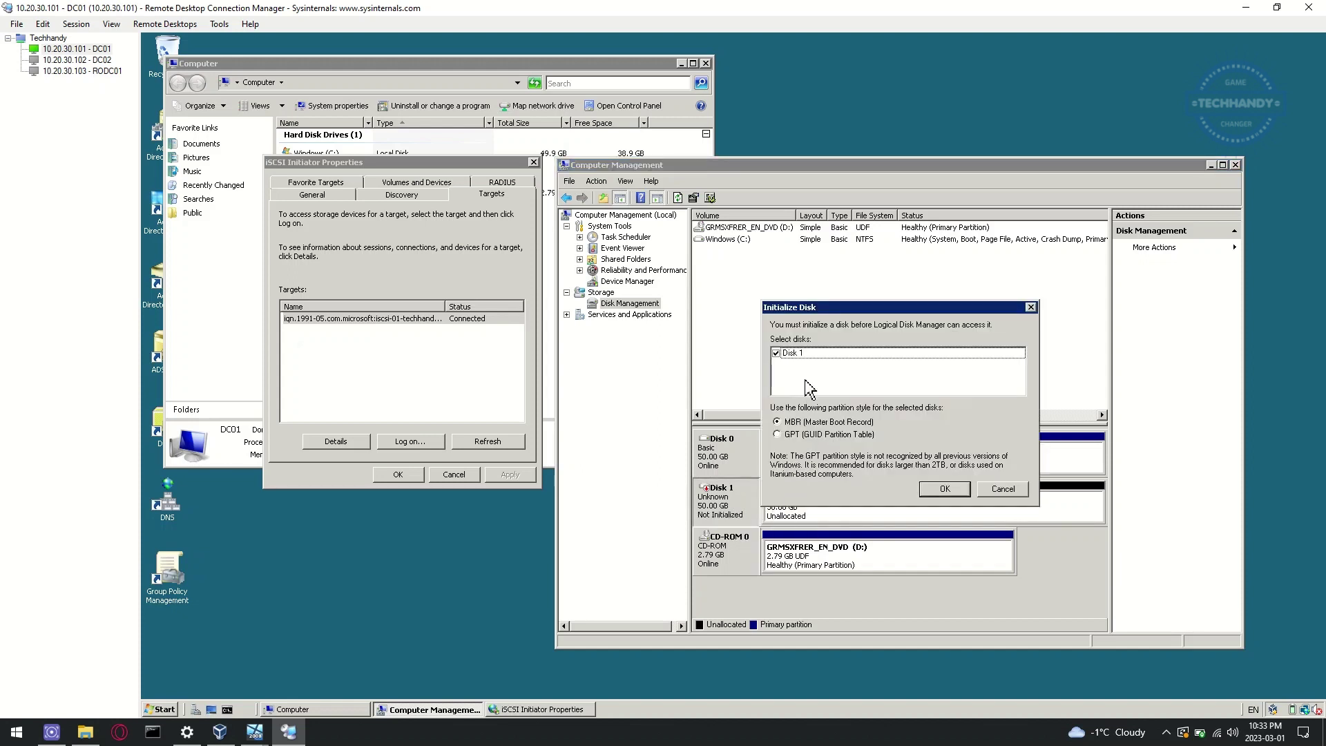
{"action": "left_click", "coordinate": [945, 488]}
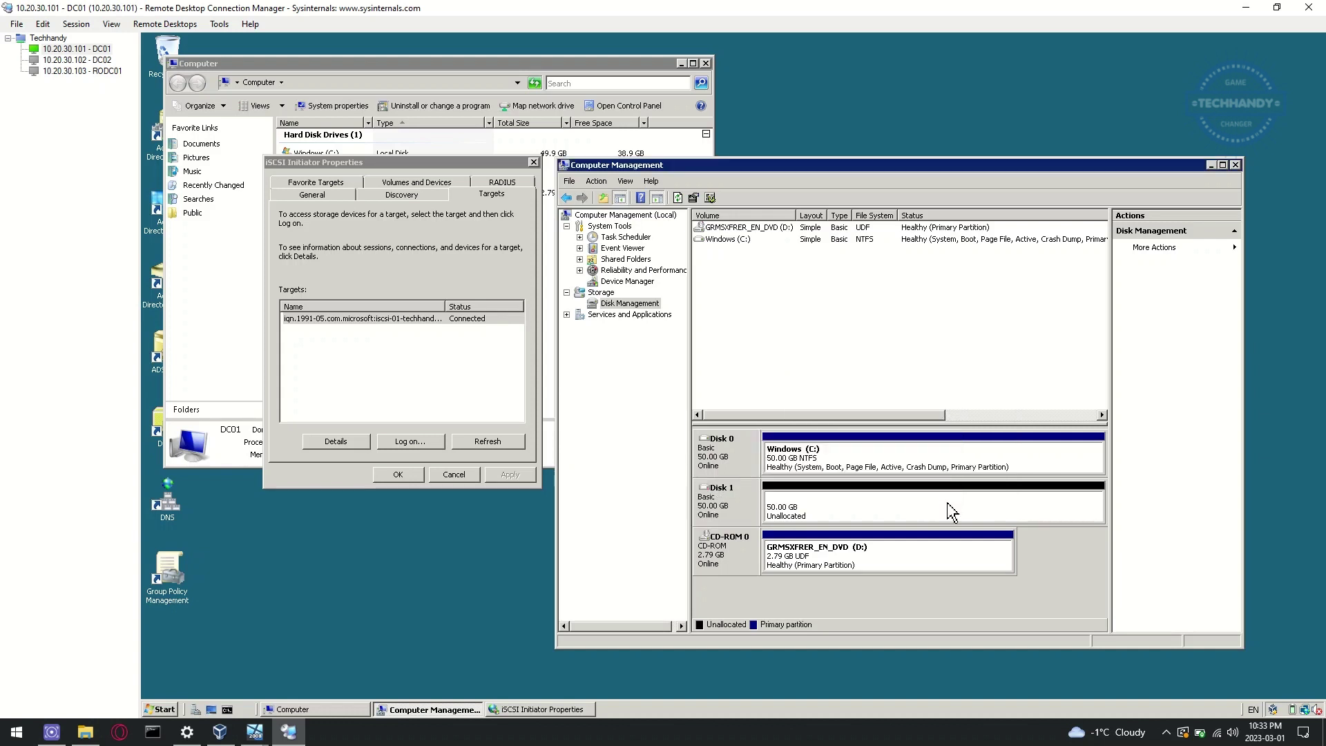
Create a full-size NTFS simple volume on Disk 1 with letter I and label ISCSI; close iSCSI Initiator.
{"action": "right_click", "coordinate": [950, 509]}
{"action": "left_click", "coordinate": [974, 514]}
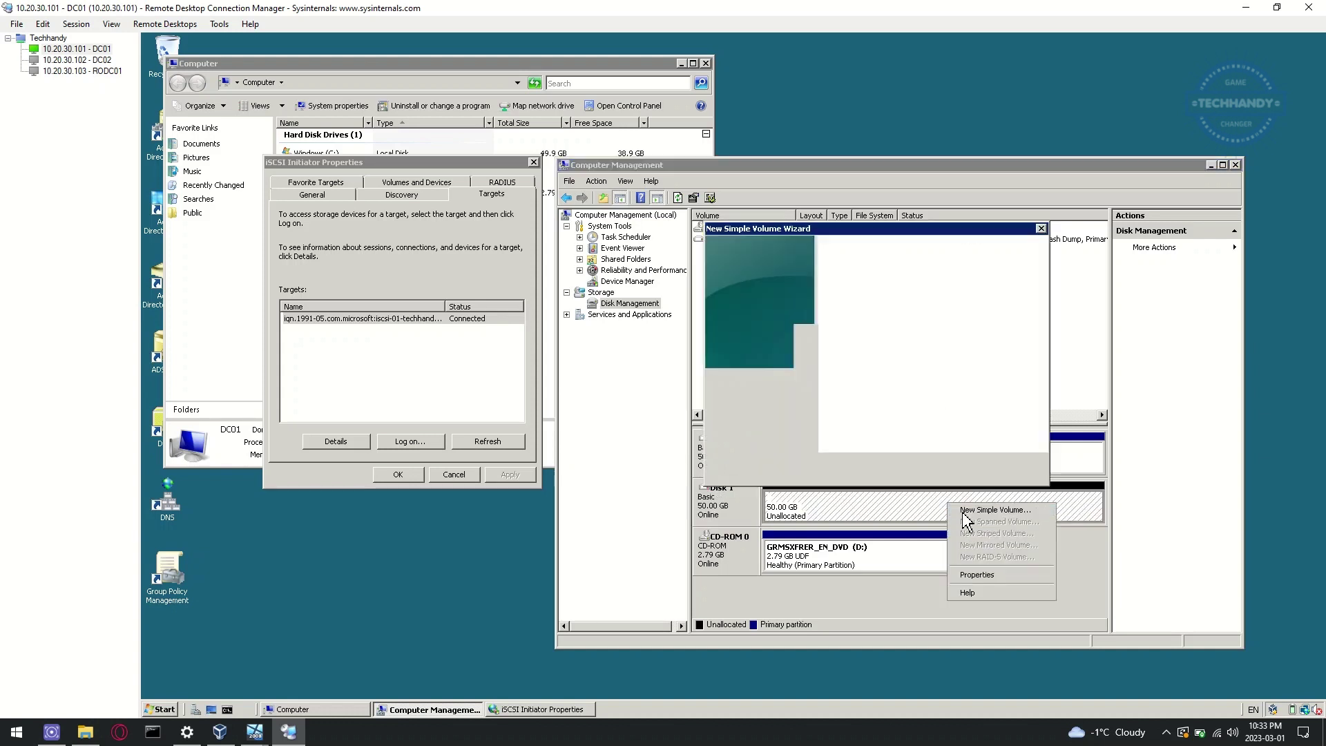
{"action": "left_click", "coordinate": [962, 476]}
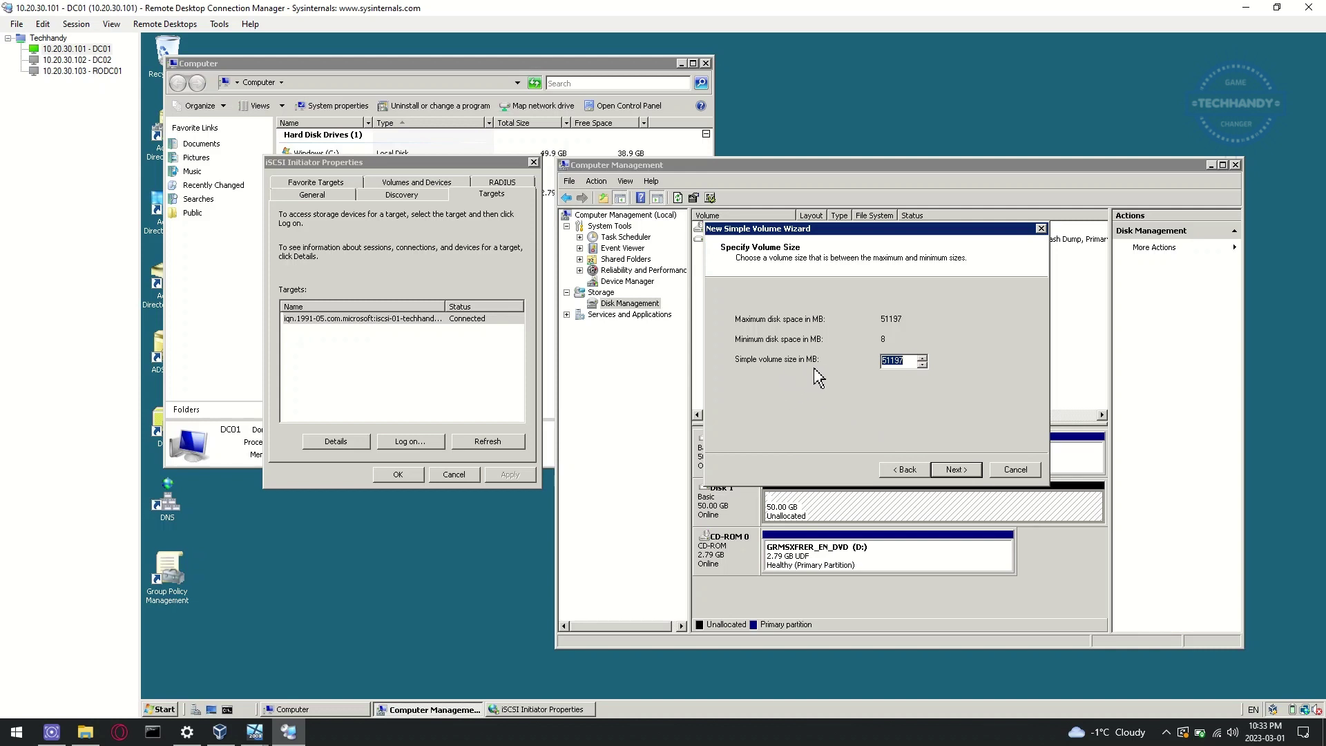
{"action": "left_click", "coordinate": [956, 470]}
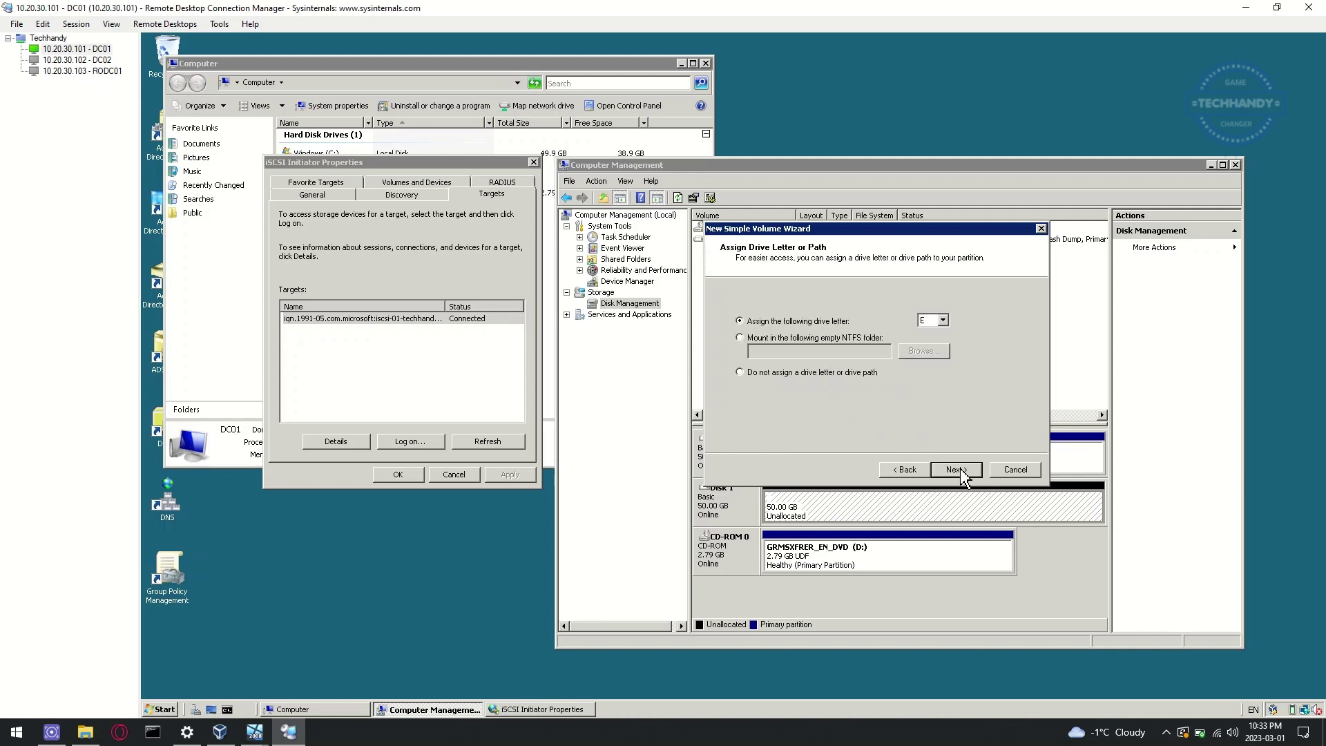
{"action": "left_click", "coordinate": [942, 320]}
{"action": "left_click", "coordinate": [931, 387]}
{"action": "left_click", "coordinate": [958, 470]}
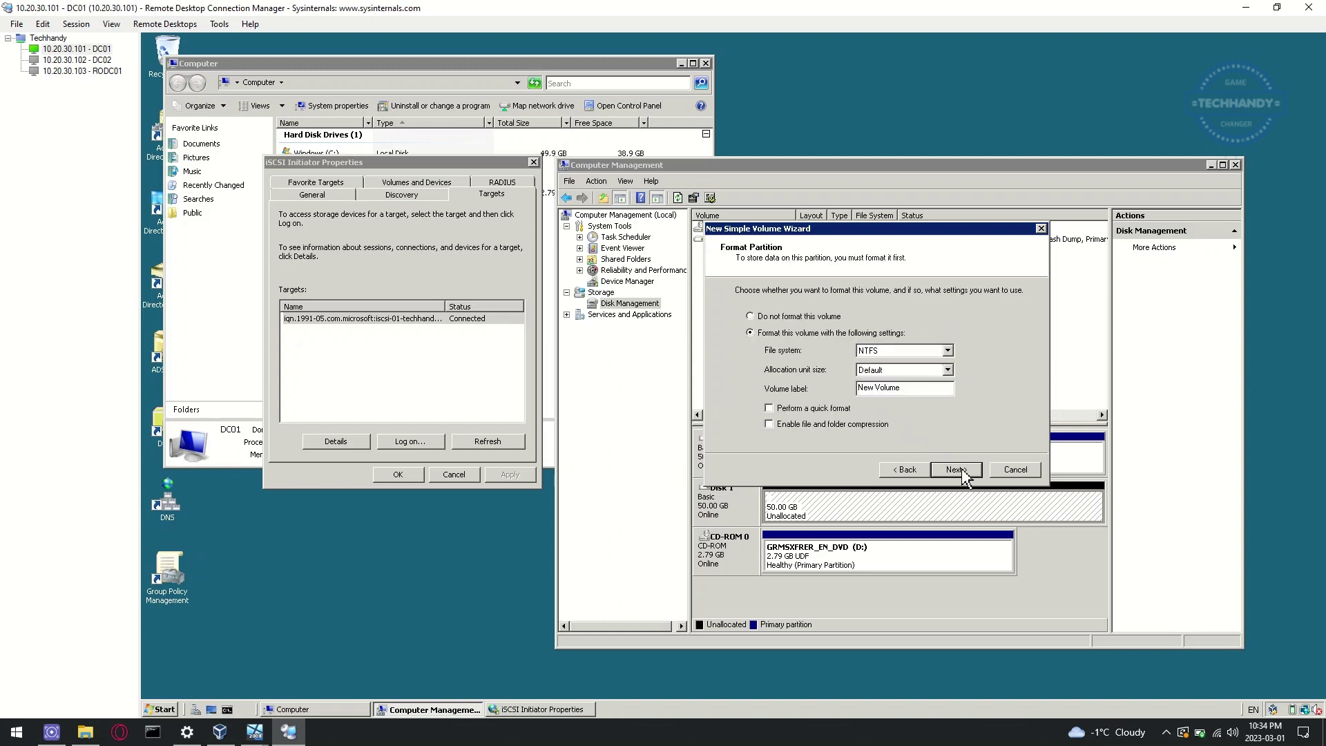
{"action": "left_click_drag", "start_coordinate": [932, 388], "coordinate": [849, 395]}
{"action": "type", "text": "ISCSI"}
{"action": "left_click", "coordinate": [953, 471]}
{"action": "left_click", "coordinate": [952, 471]}
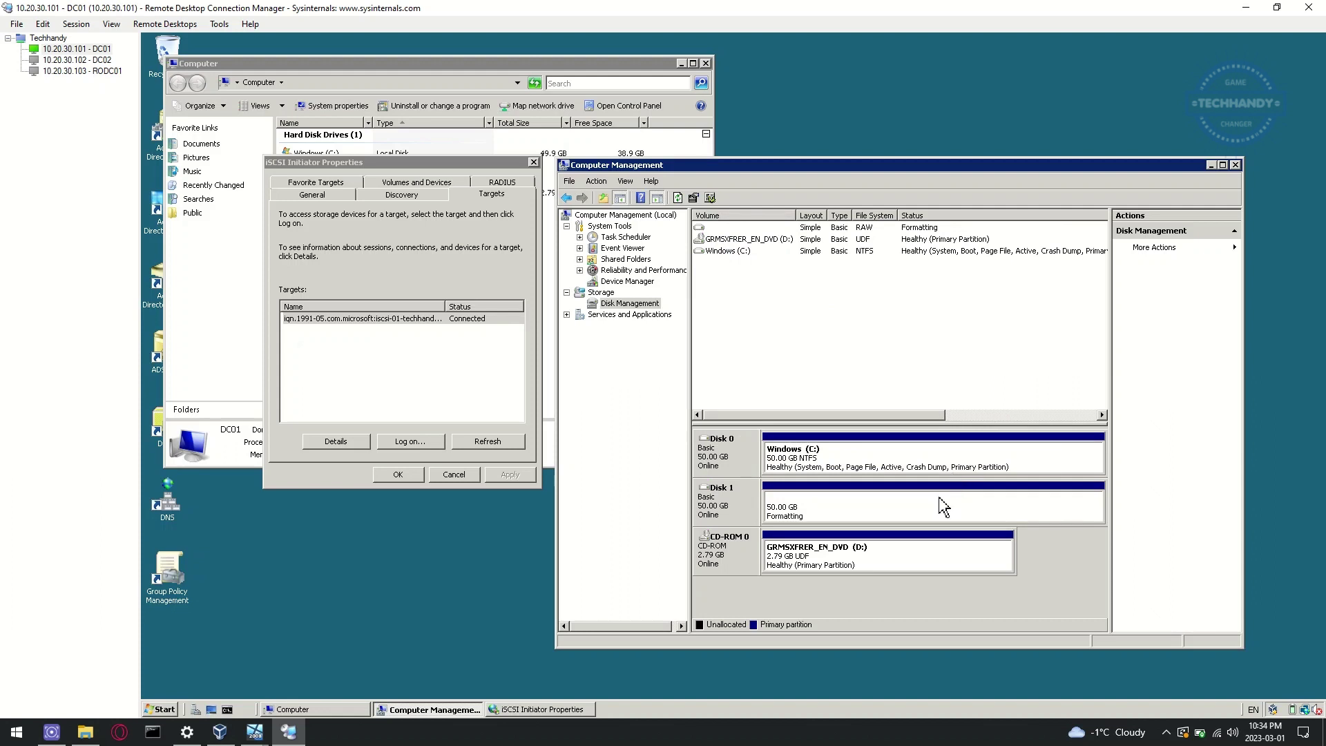
{"action": "left_click", "coordinate": [454, 473]}
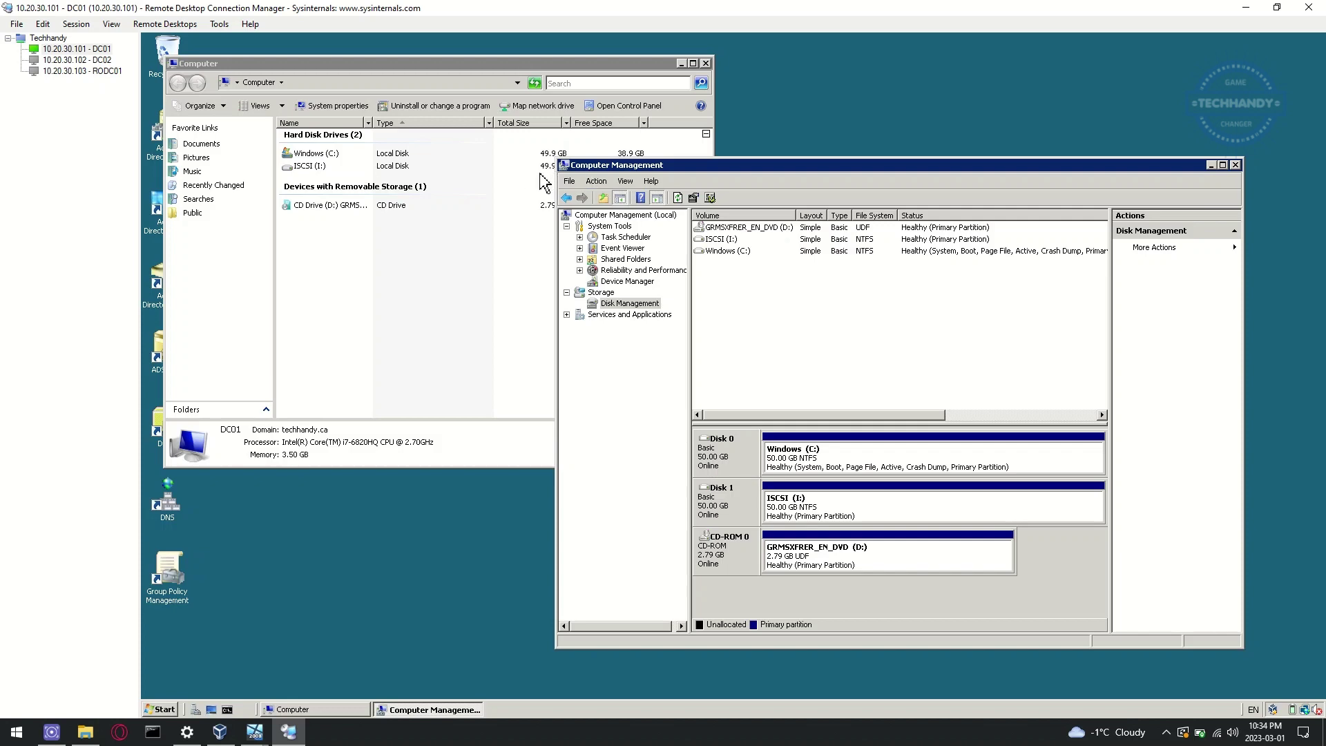
On the Server 2022 VM, refresh the File and Storage Services iSCSI page to show Connected.
{"action": "mouse_move", "coordinate": [254, 731]}
{"action": "left_click", "coordinate": [273, 683]}
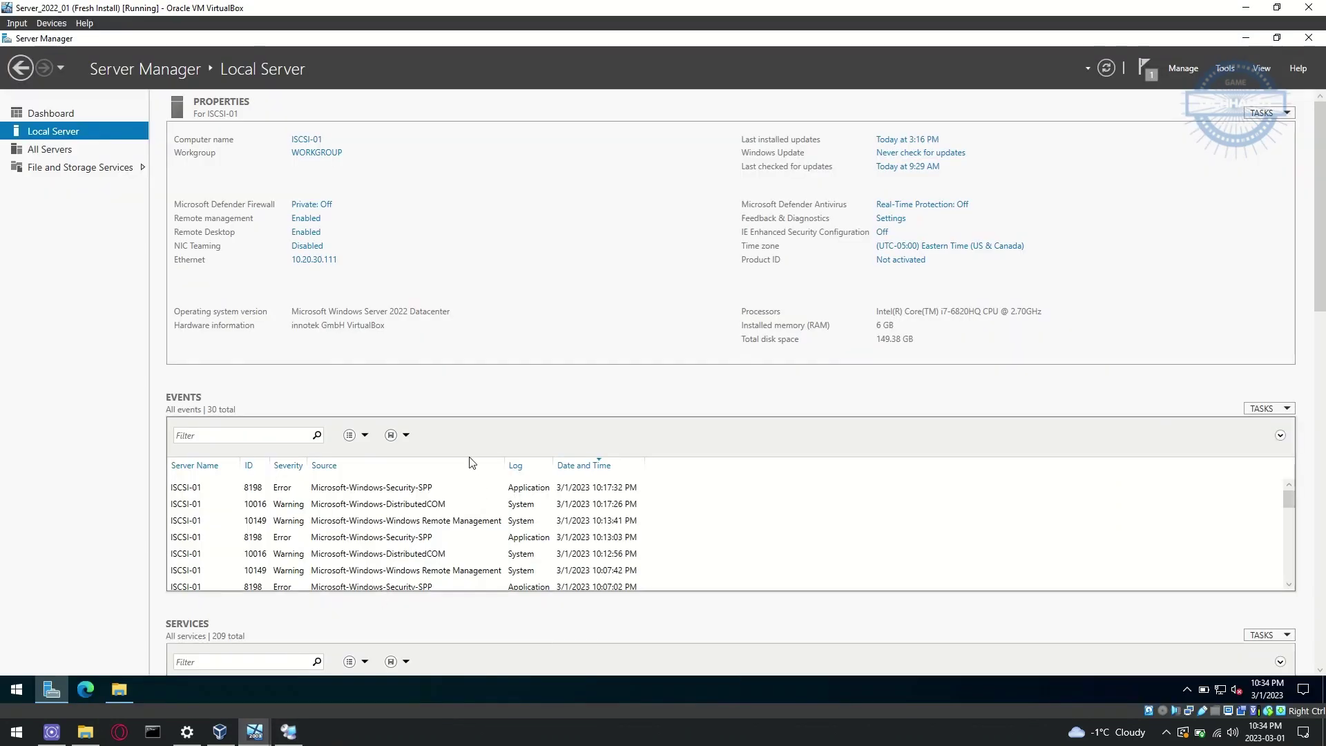
{"action": "left_click", "coordinate": [72, 170]}
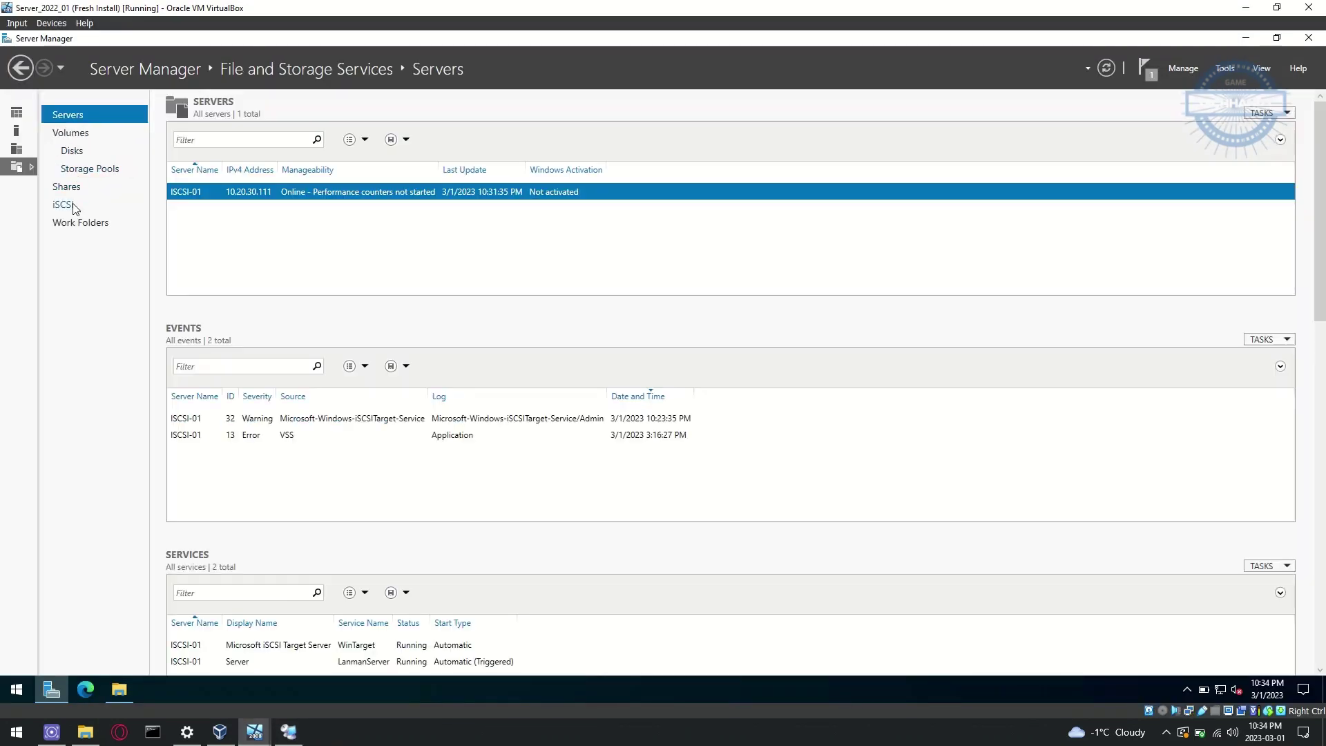
{"action": "left_click", "coordinate": [63, 205]}
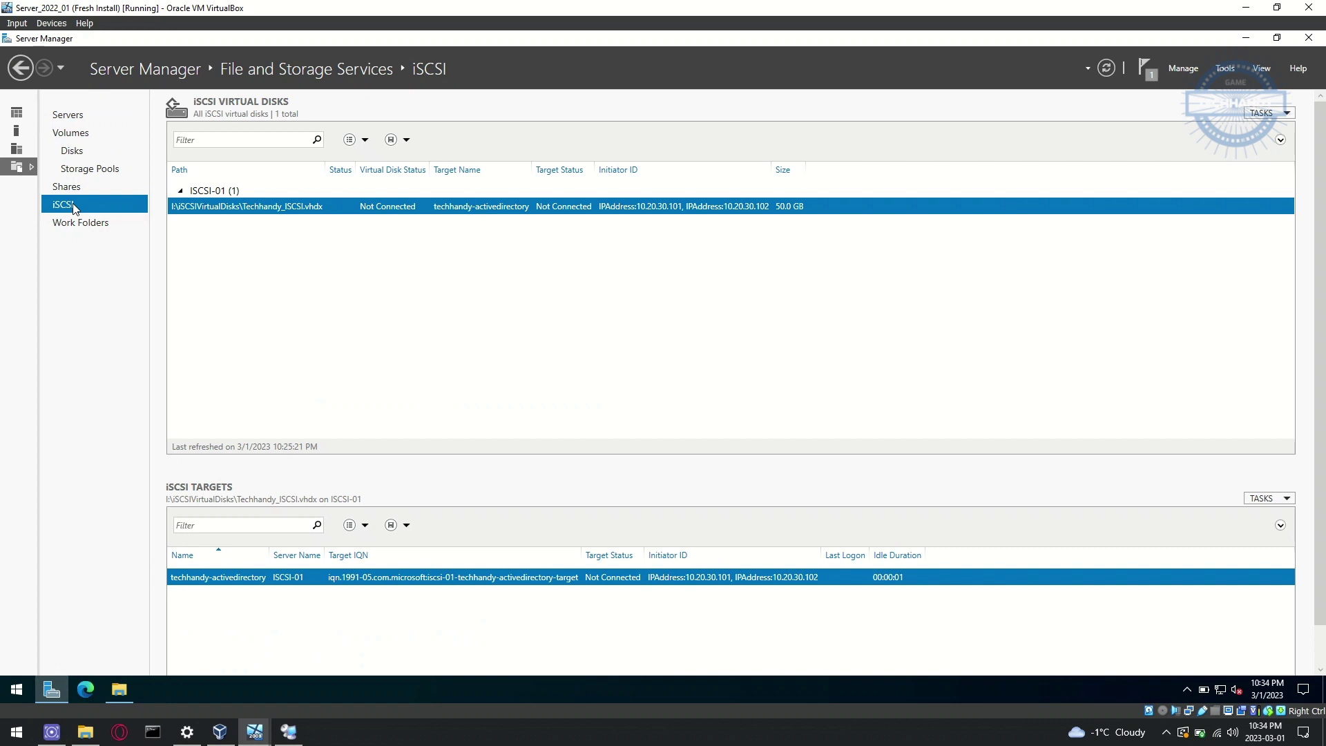
{"action": "left_click", "coordinate": [1106, 68]}
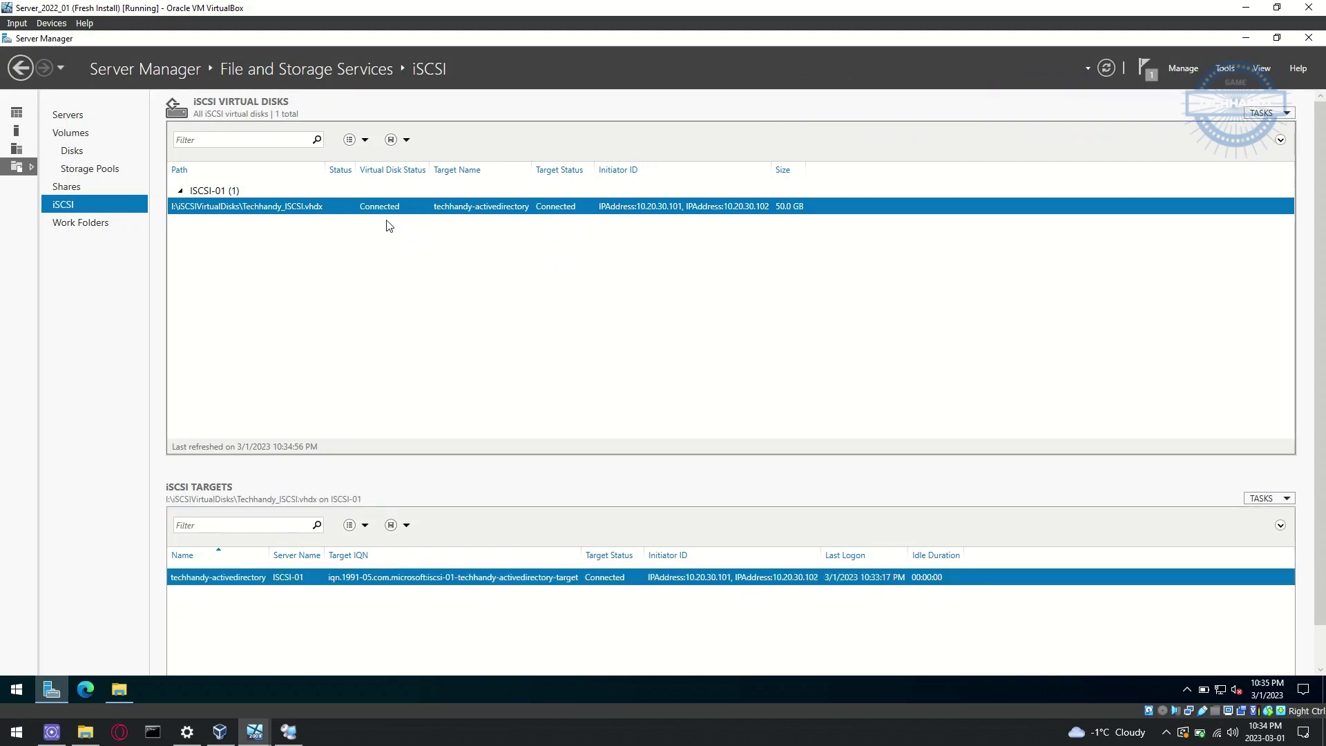
Open the new ISCSI (I:) drive on DC01, then minimize the remote session window.
{"action": "left_click", "coordinate": [289, 731]}
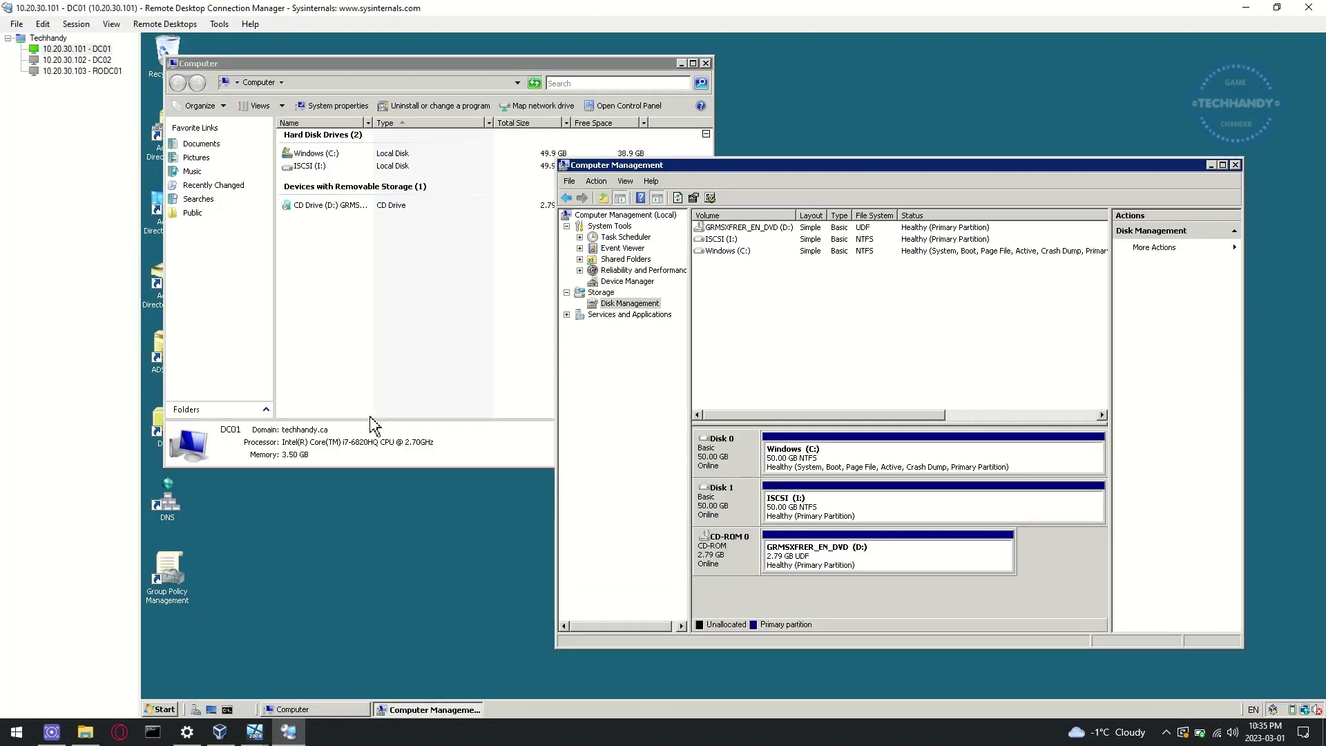
{"action": "double_click", "coordinate": [325, 175]}
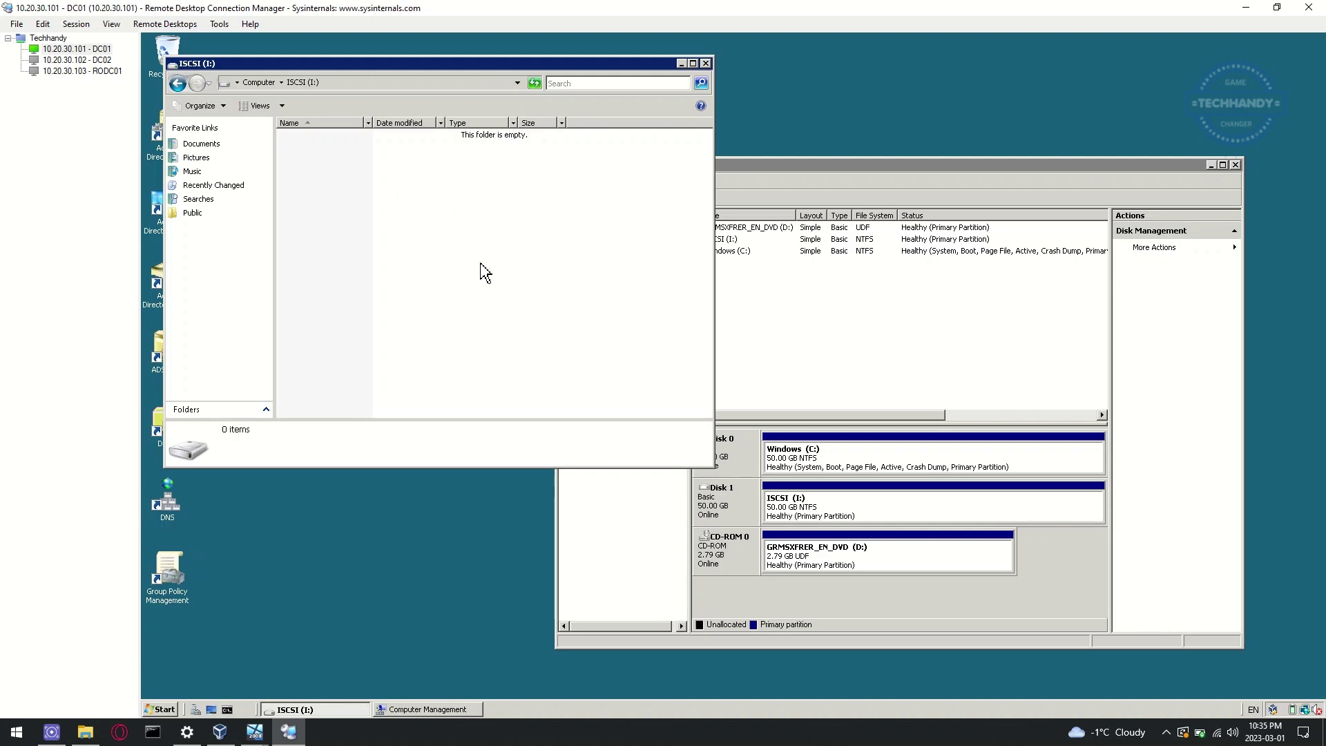
{"action": "left_click", "coordinate": [1246, 7]}
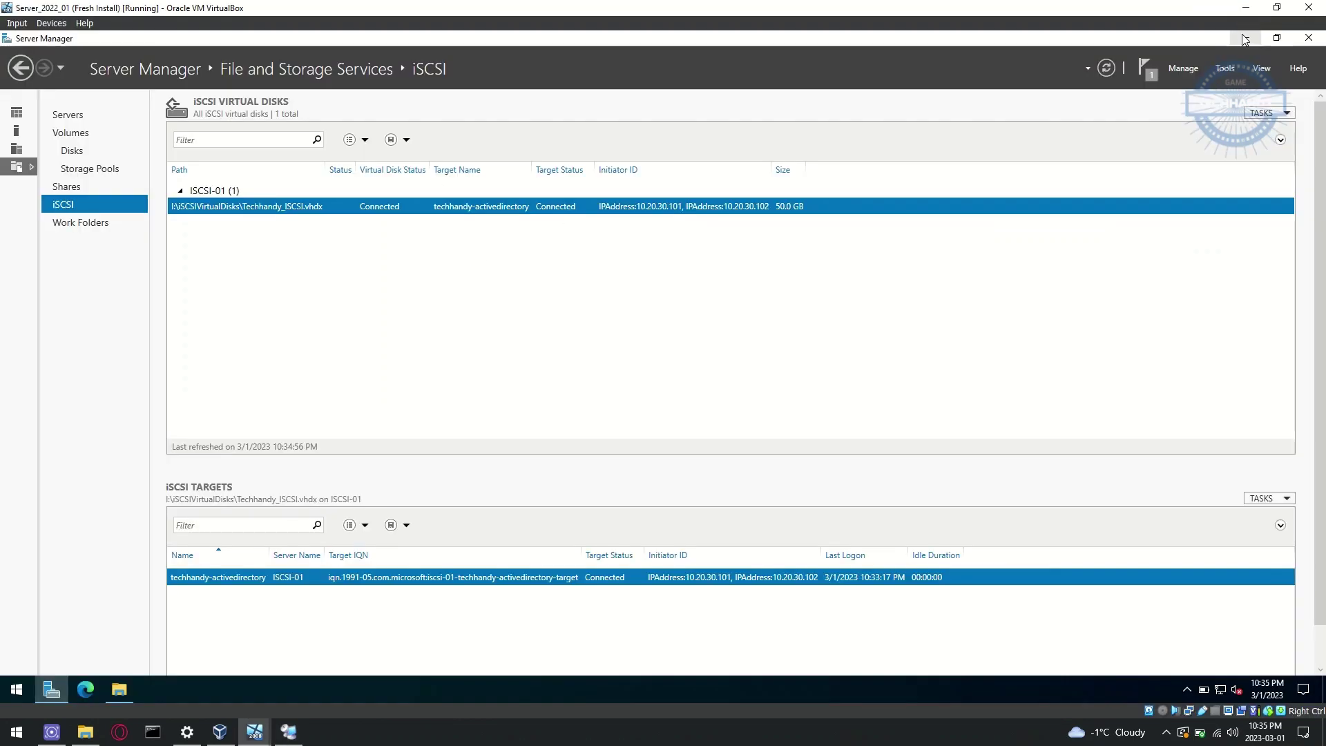
Minimize the VirtualBox window to reveal the host desktop.
{"action": "left_click", "coordinate": [1246, 7]}
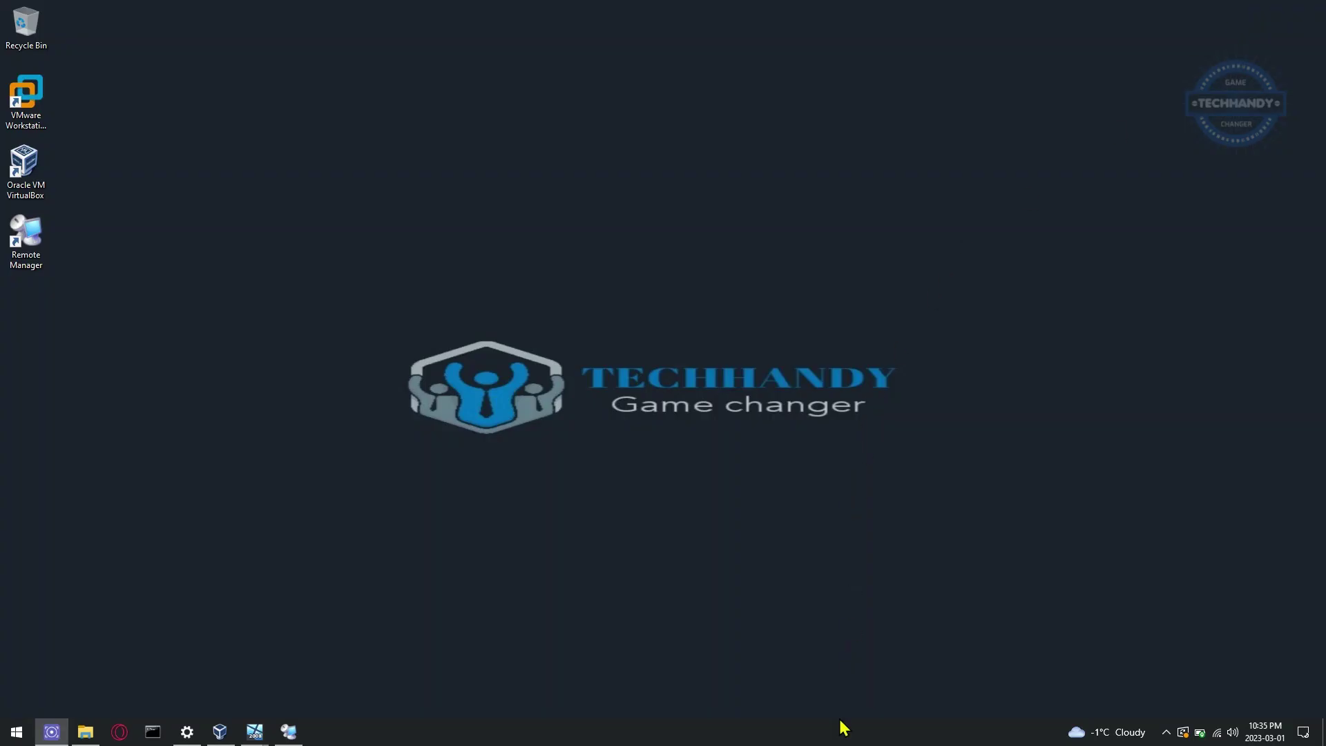